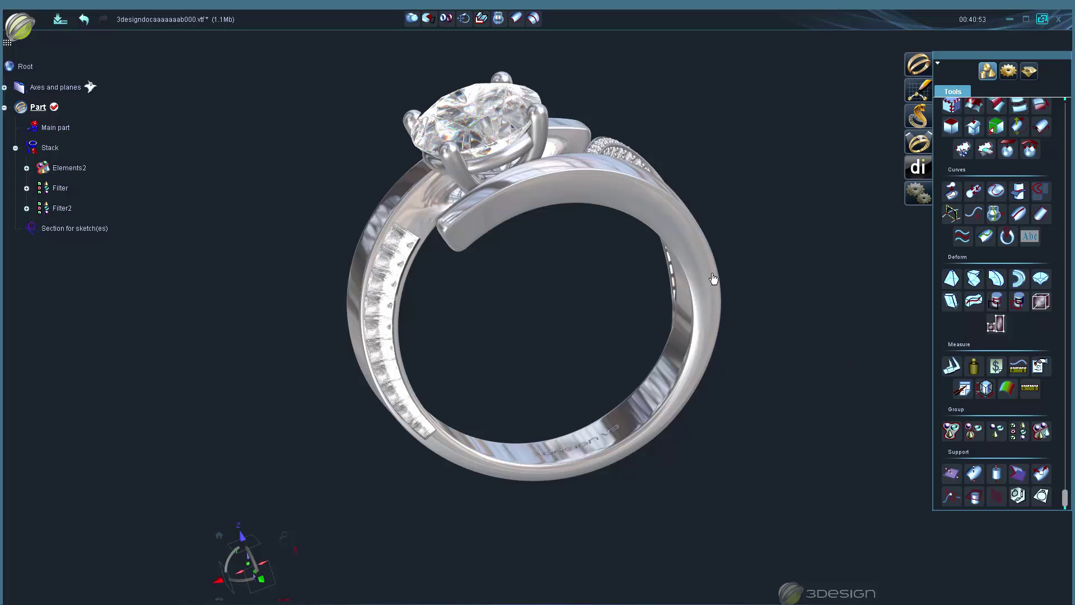
Step: Measure the metal ring body with the Caliper at several points along the side and upper shoulder of the band
left_click(951, 367)
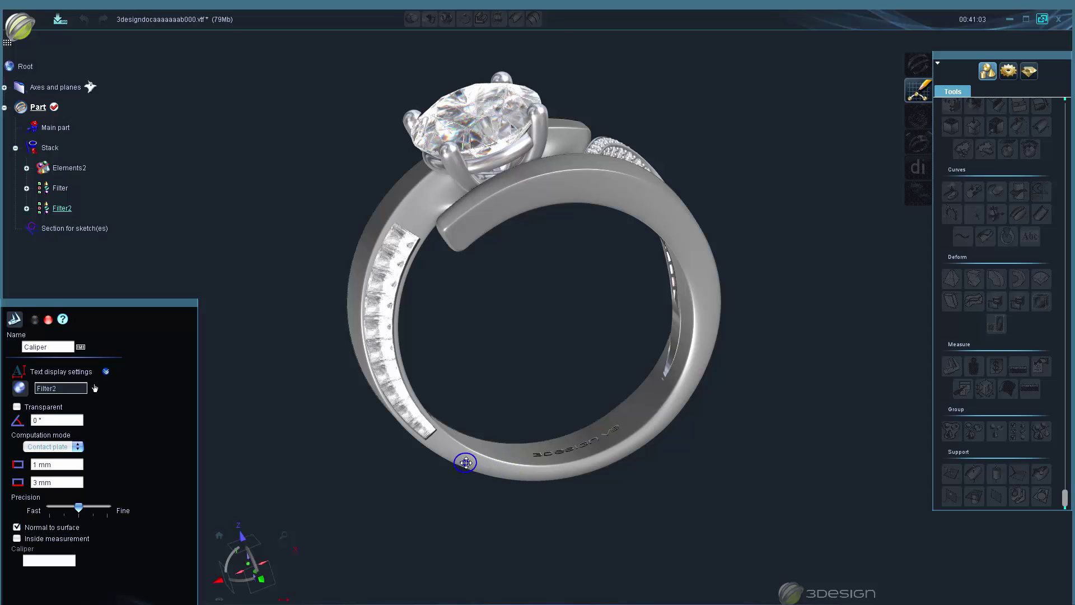
left_click(701, 342)
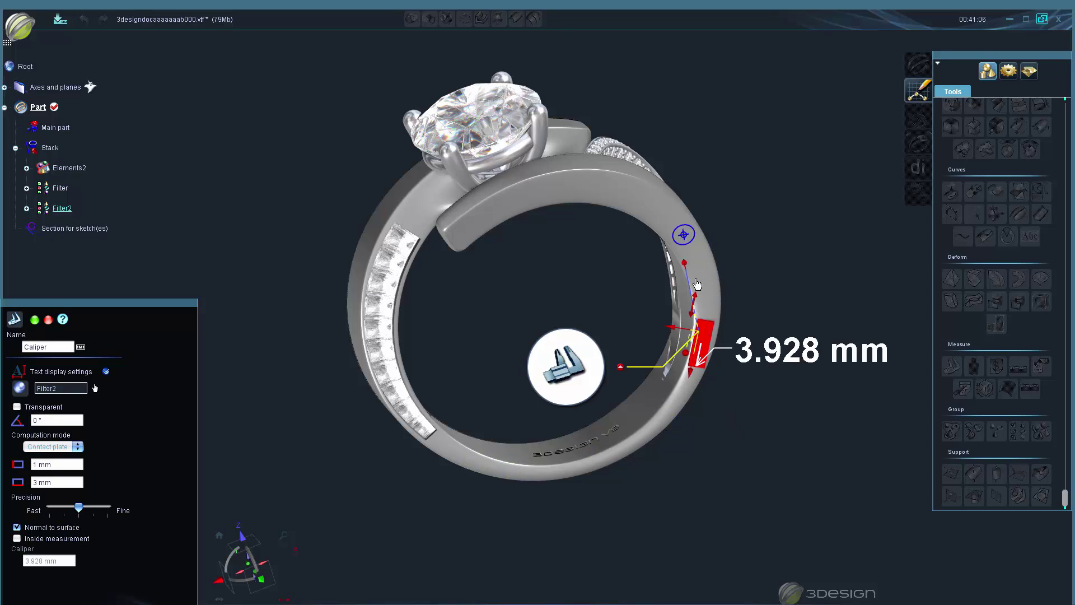
left_click(682, 235)
left_click(615, 194)
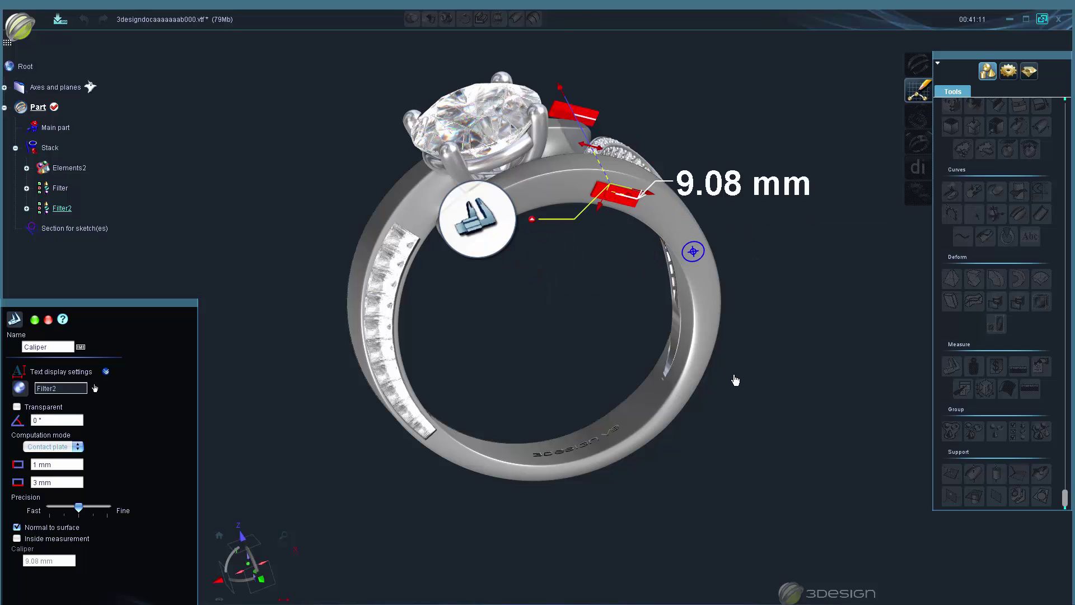
left_click(689, 273)
left_click(708, 323)
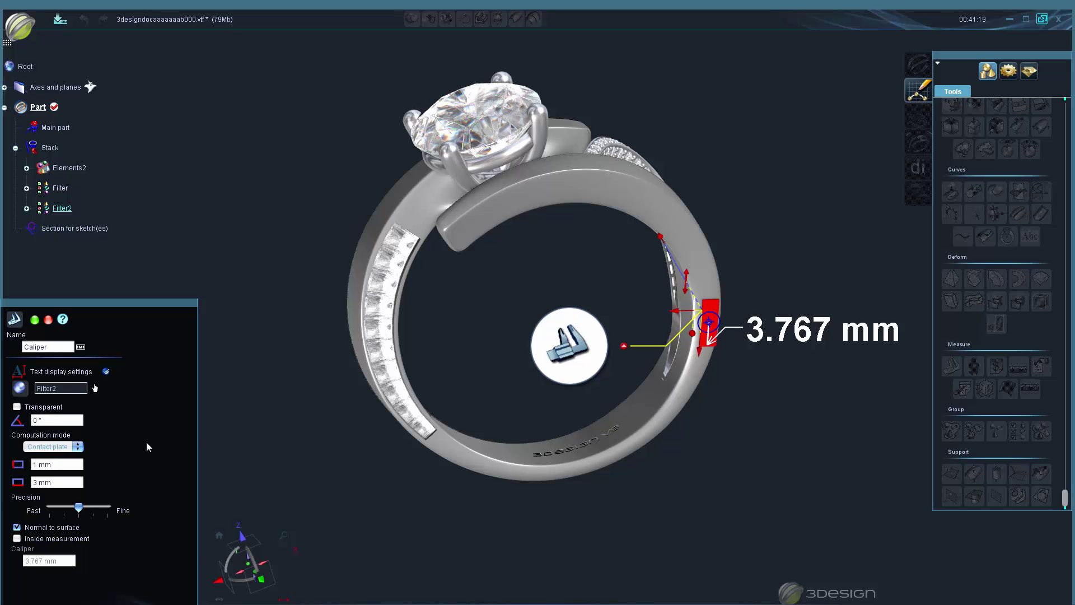
Step: Switch the caliper's computation mode to Point-point, and return it to Contact plate
left_click(77, 446)
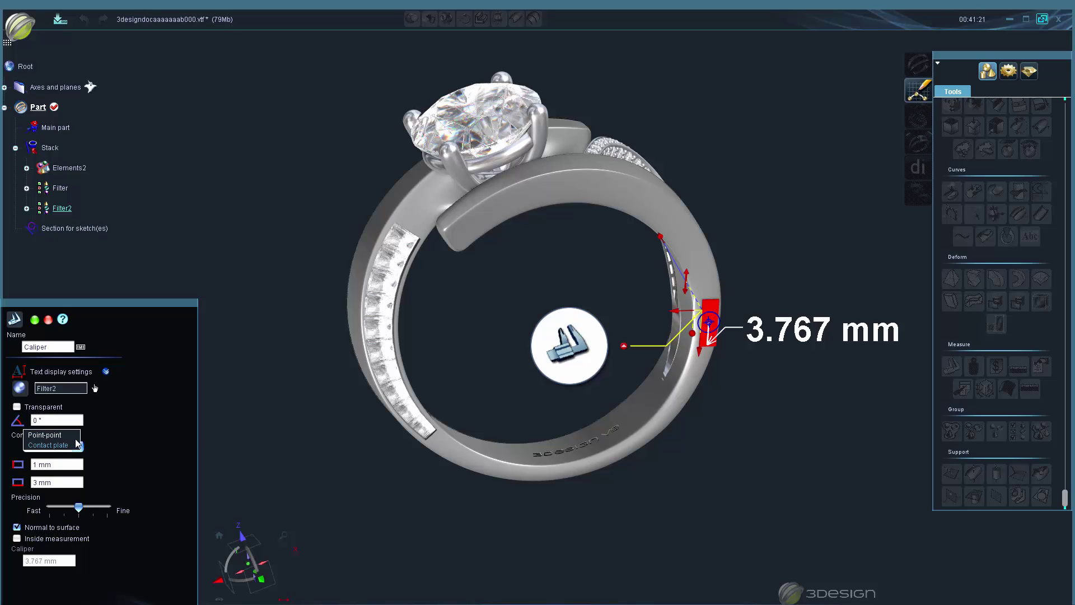
left_click(59, 435)
left_click(72, 448)
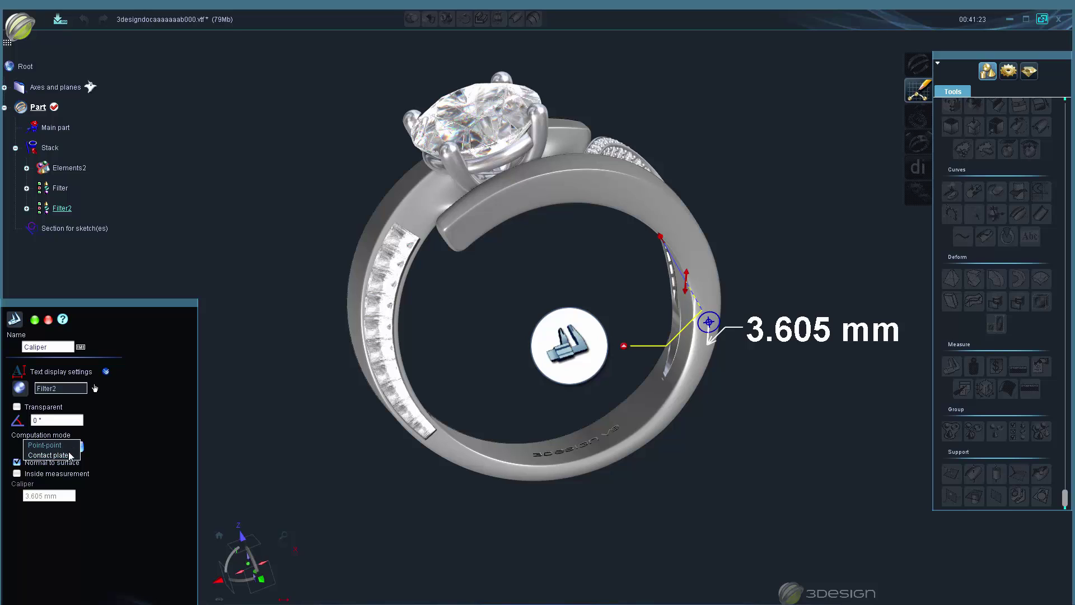
left_click(71, 456)
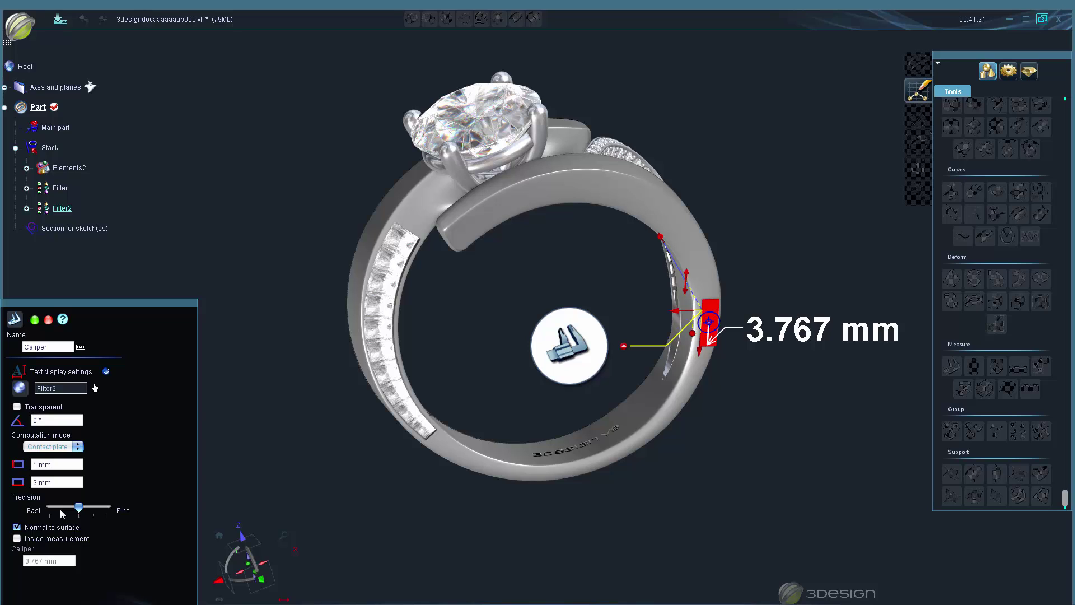
Step: Try the caliper's inside measurement on the lower inner surface of the band, and turn inside measurement off again
left_click(38, 539)
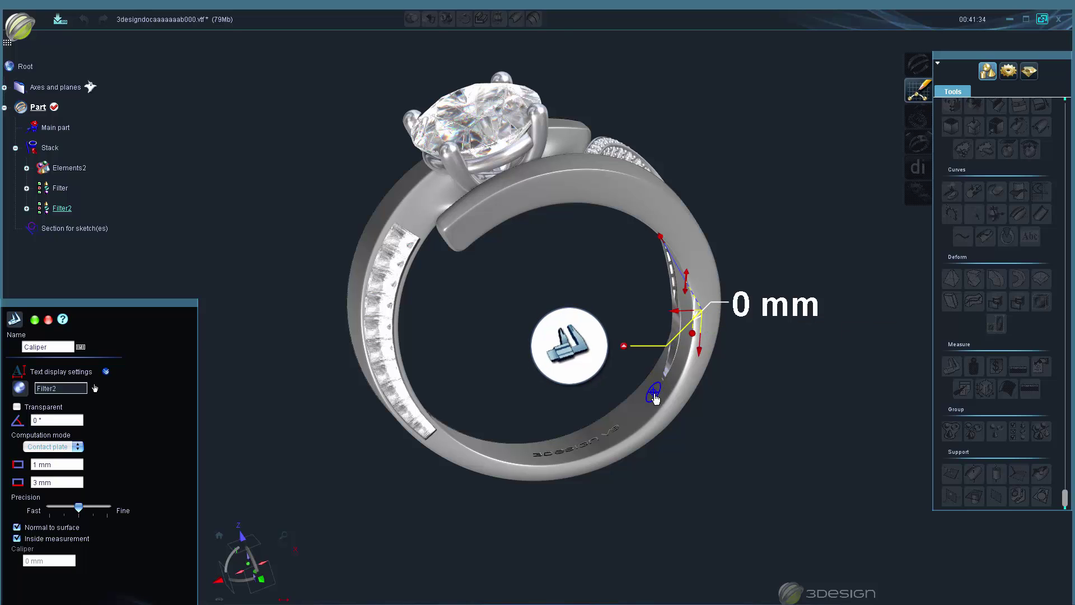
left_click(656, 399)
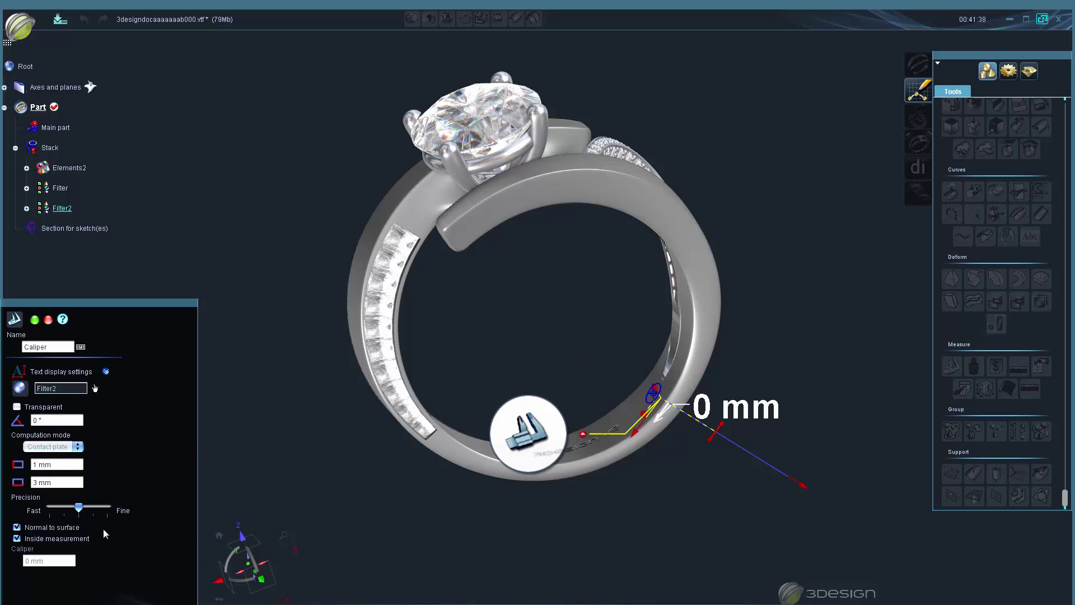
left_click(18, 539)
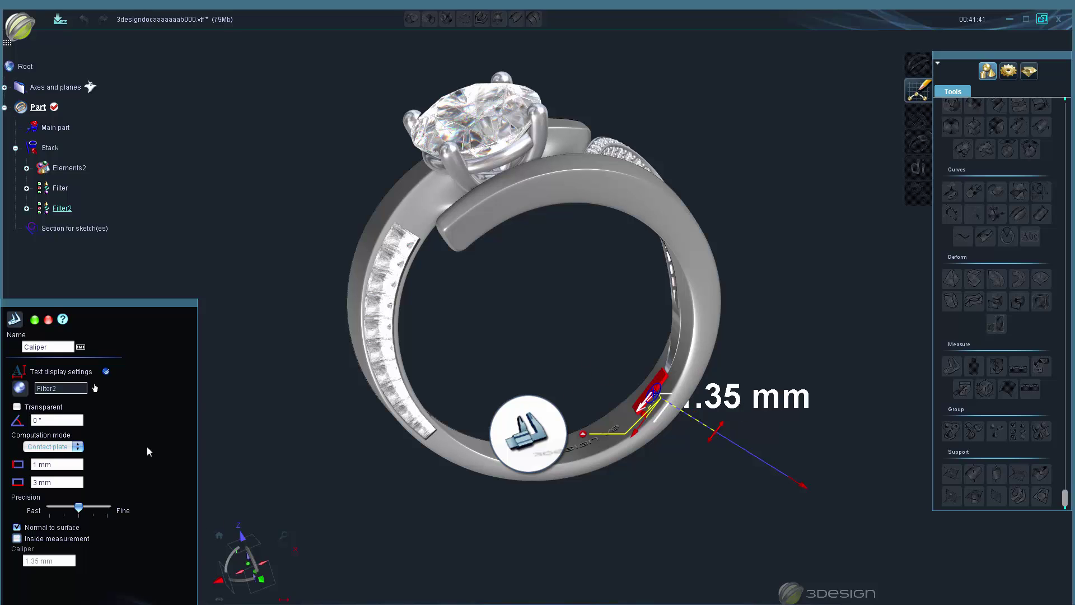
Step: Show the caliper's text display settings and measure the thickness at further points on the upper part of the band
left_click(106, 371)
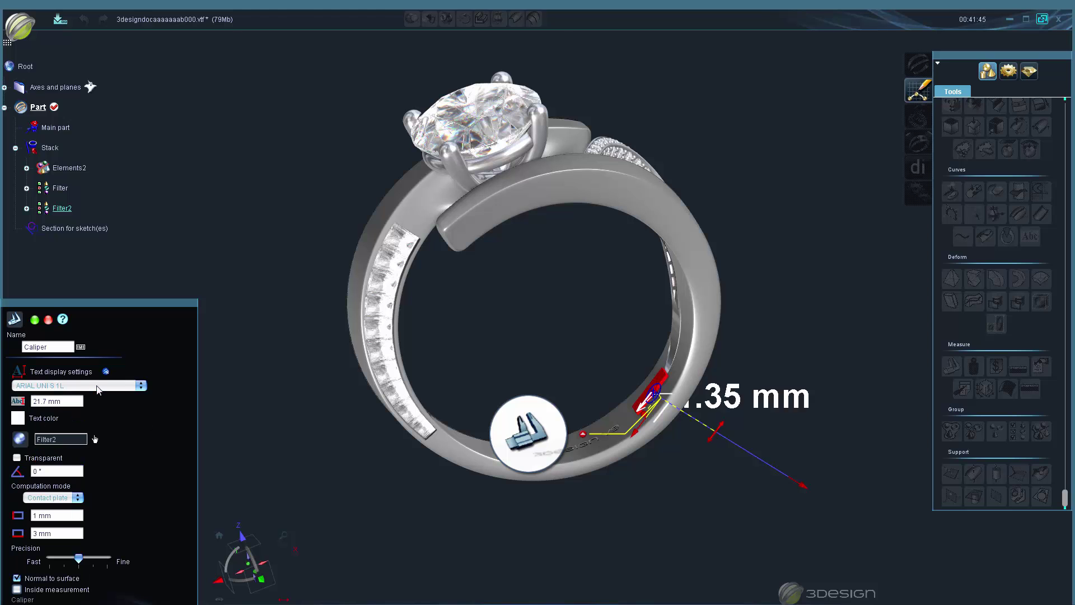
middle_click_drag(651, 460, 632, 459)
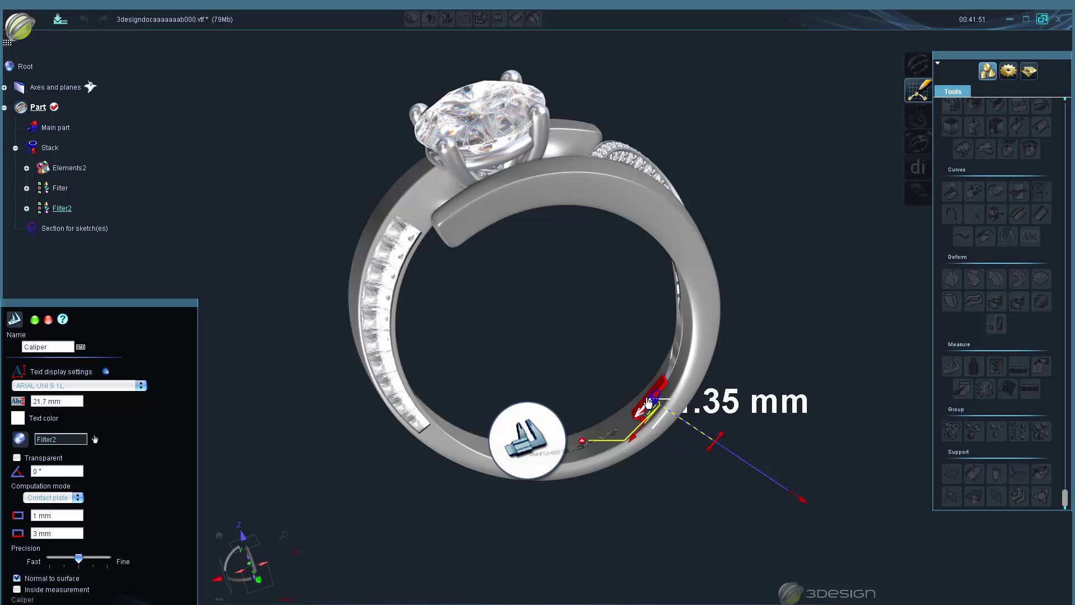
left_click(661, 219)
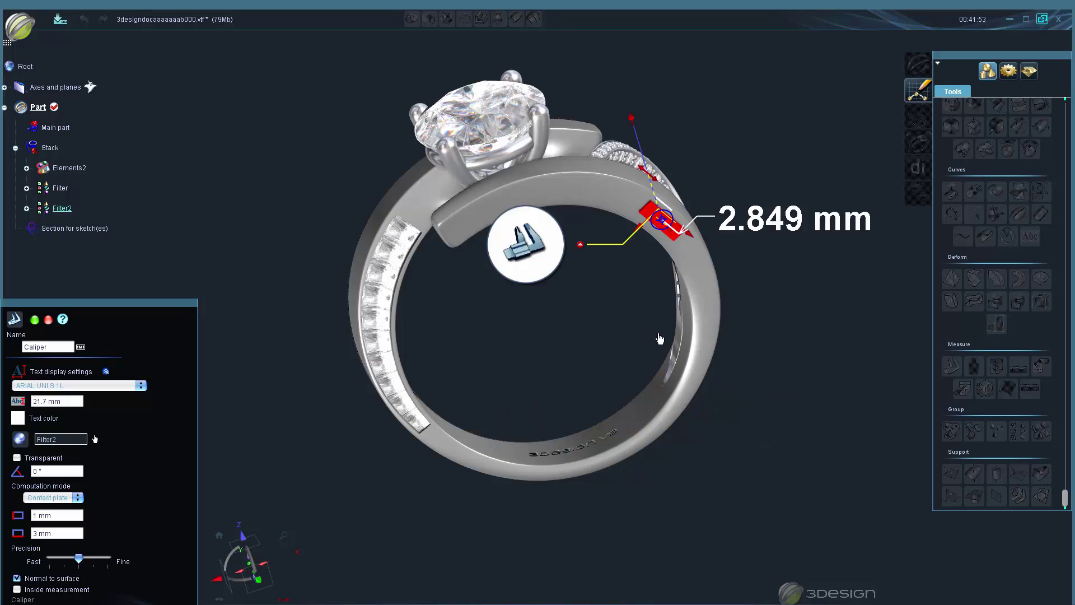
left_click(571, 194)
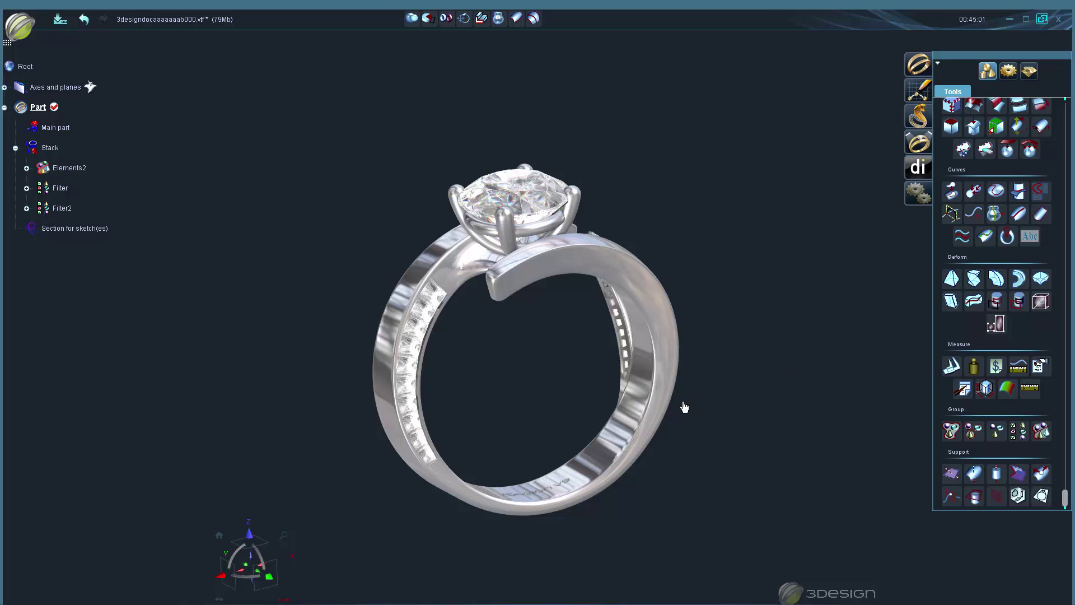
Step: Add a Weight measurement for the metal ring body without its stones
left_click(655, 350)
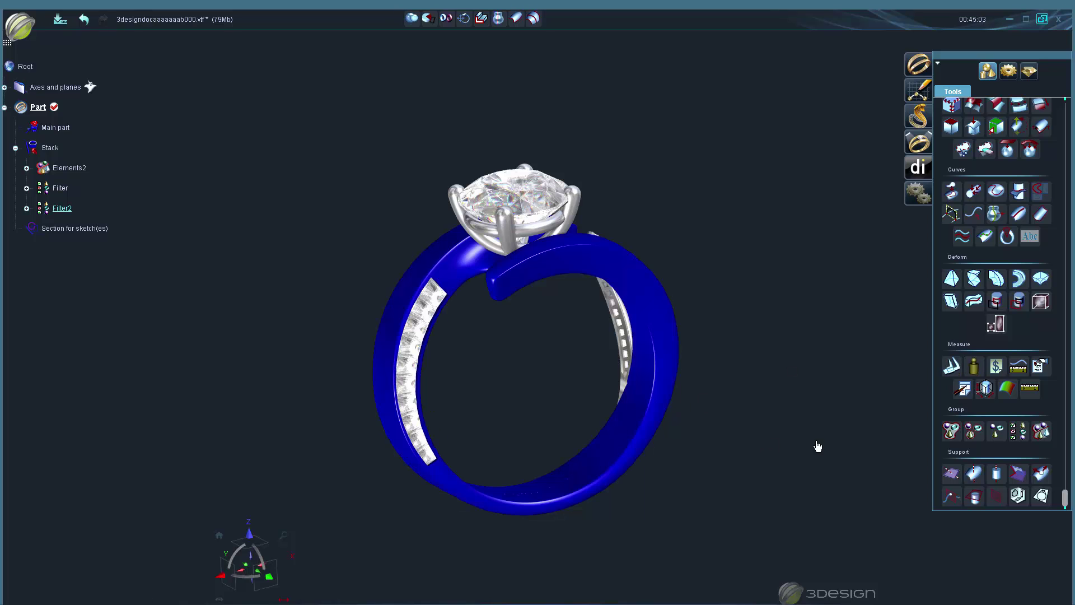
left_click(978, 370)
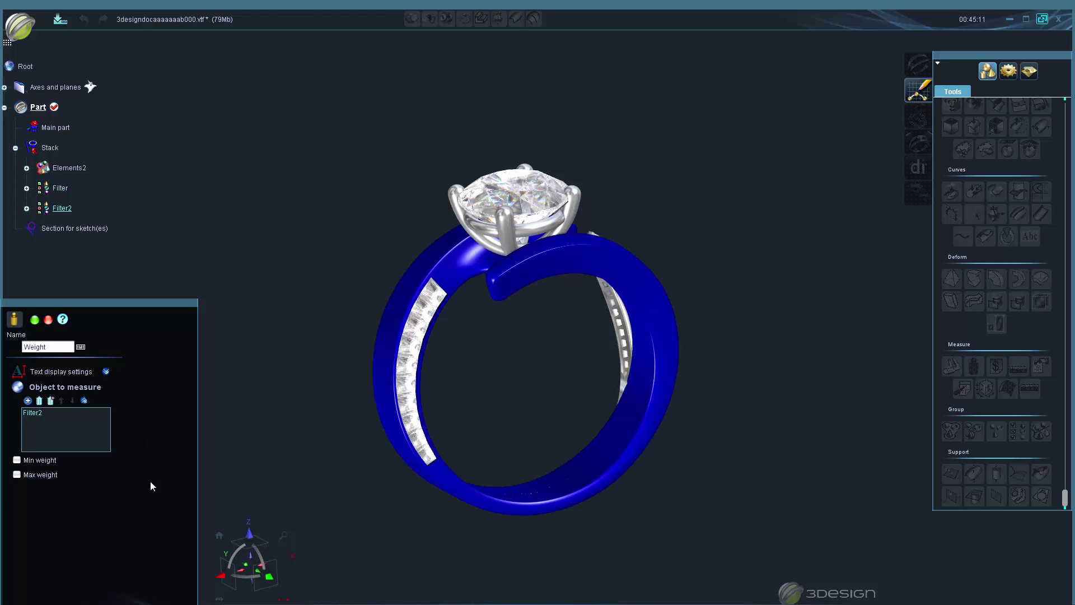
left_click(34, 320)
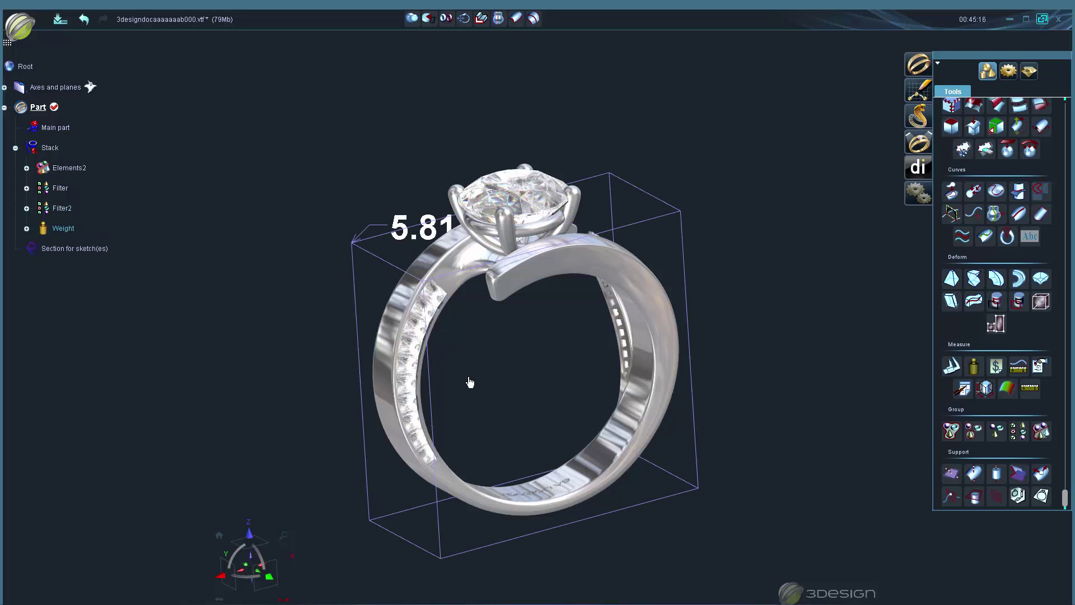
Step: Reopen the ring's weight measurement for editing and show its text display settings
left_click(223, 539)
middle_click_drag(545, 375, 665, 415)
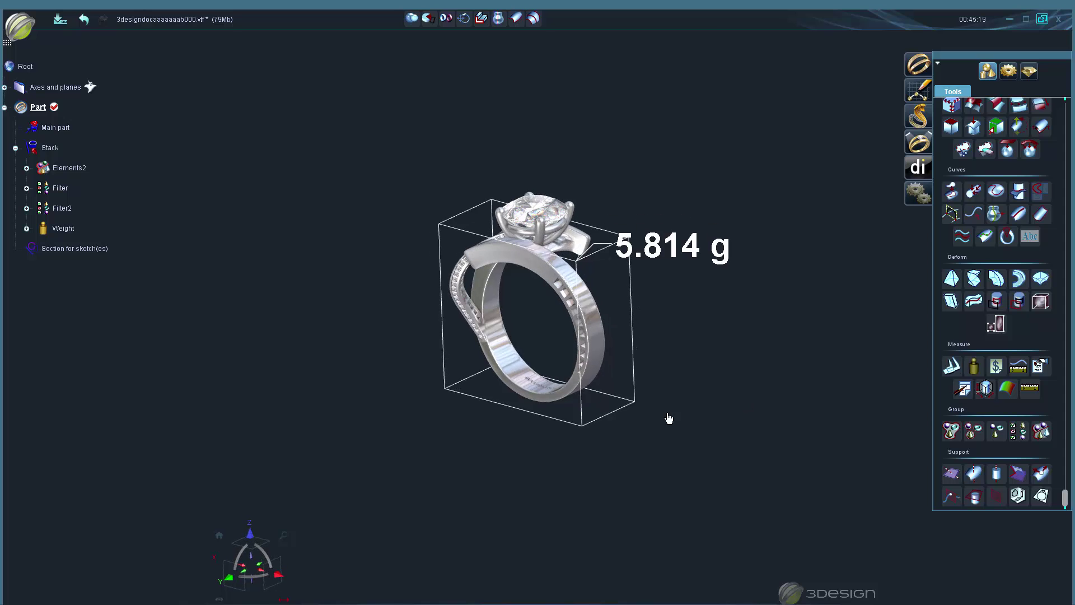
scroll(692, 383, "up", 2)
scroll(677, 429, "up", 2)
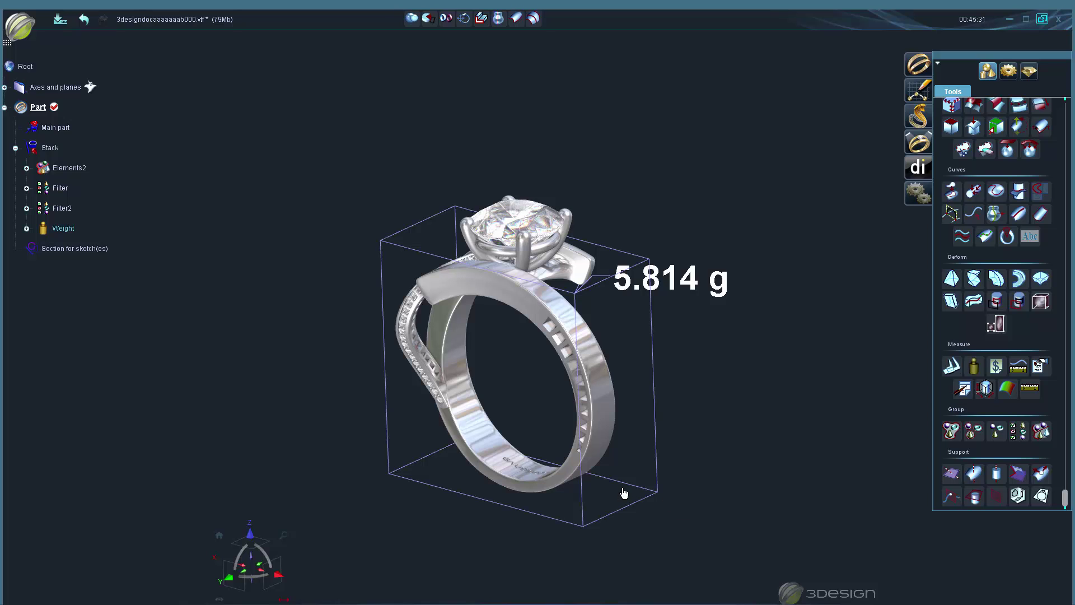
scroll(614, 497, "up", 2)
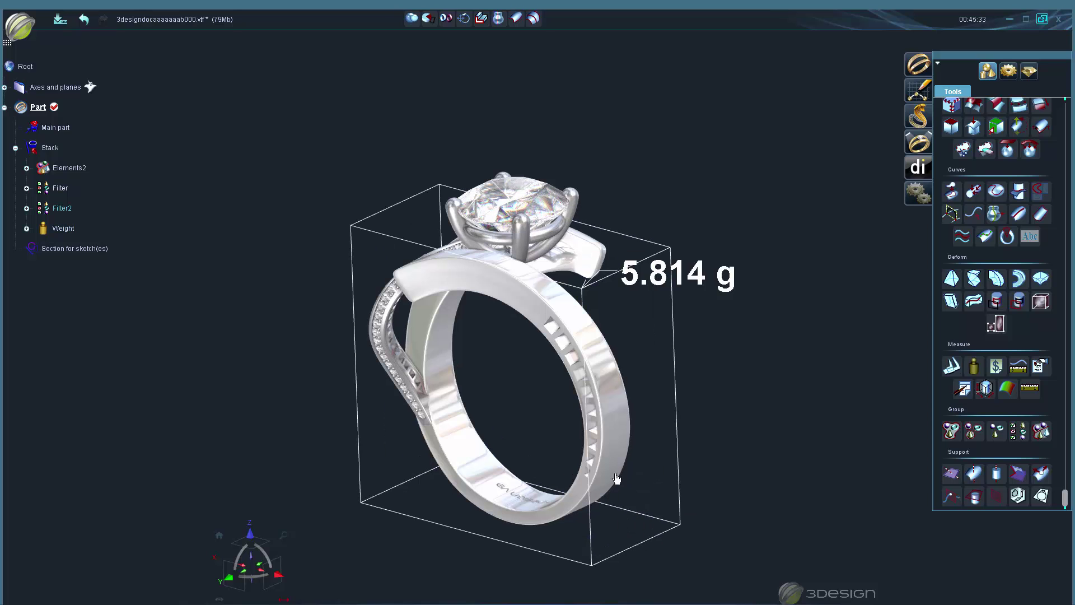
left_click(670, 380)
double_click(649, 423)
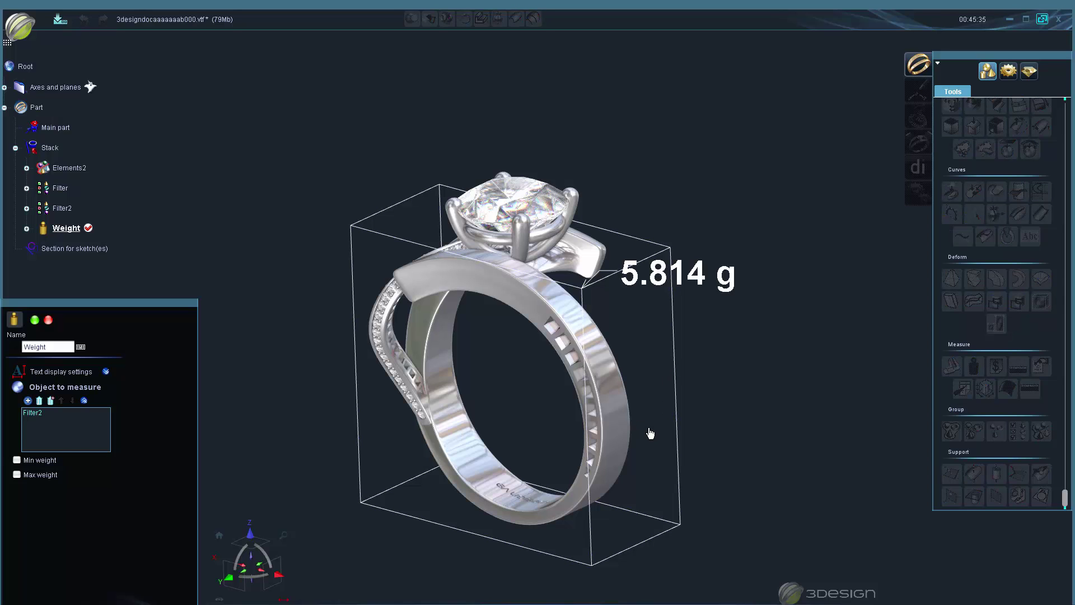
left_click(106, 371)
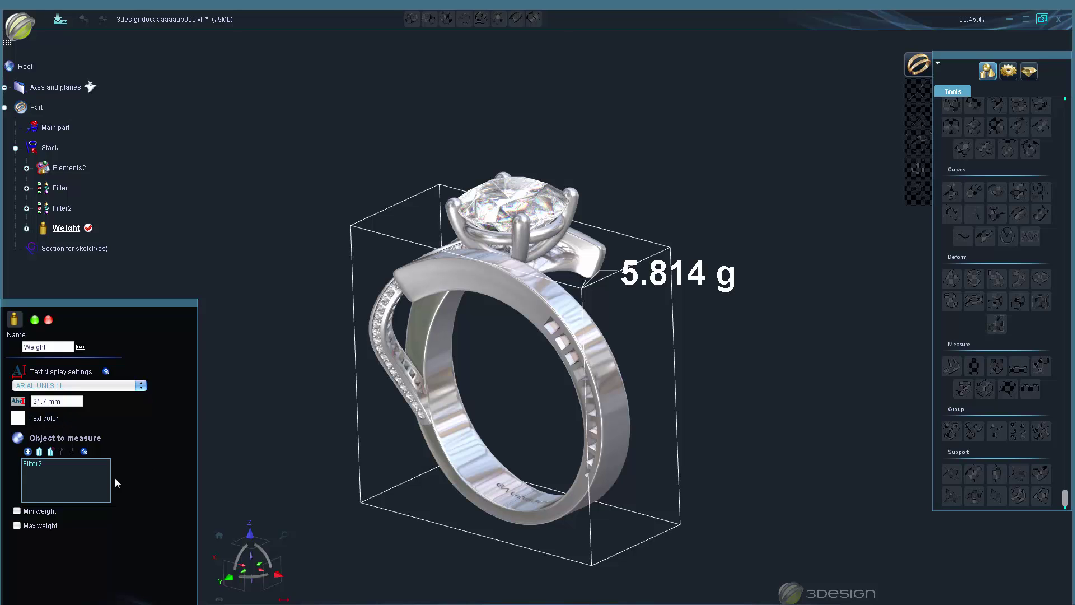
Step: Enable the minimum weight limit and set it to 4 g
left_click(18, 511)
left_click(75, 532)
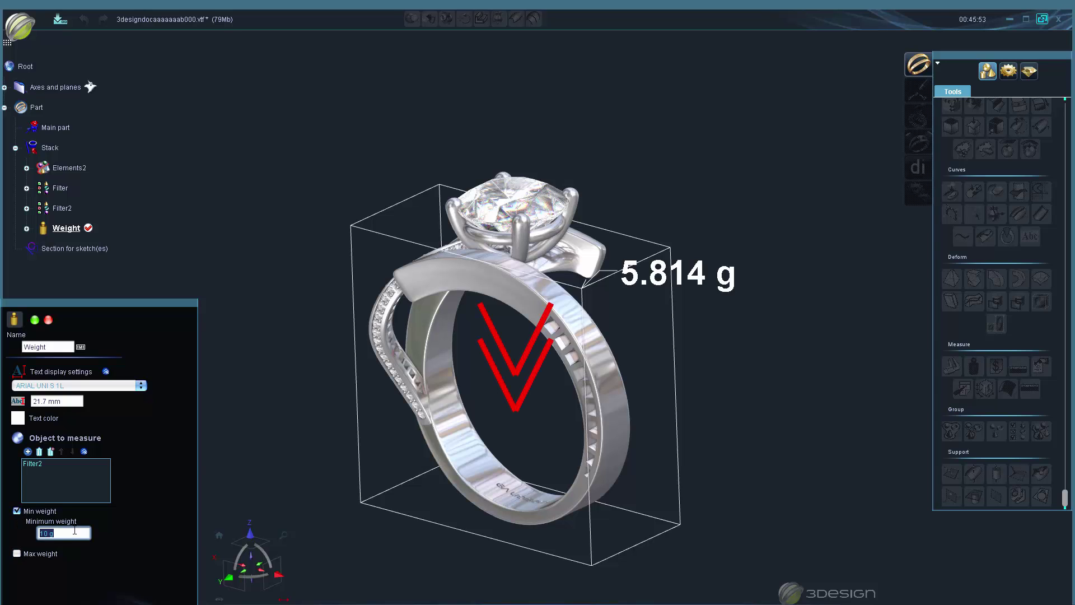
type("4")
key("Return")
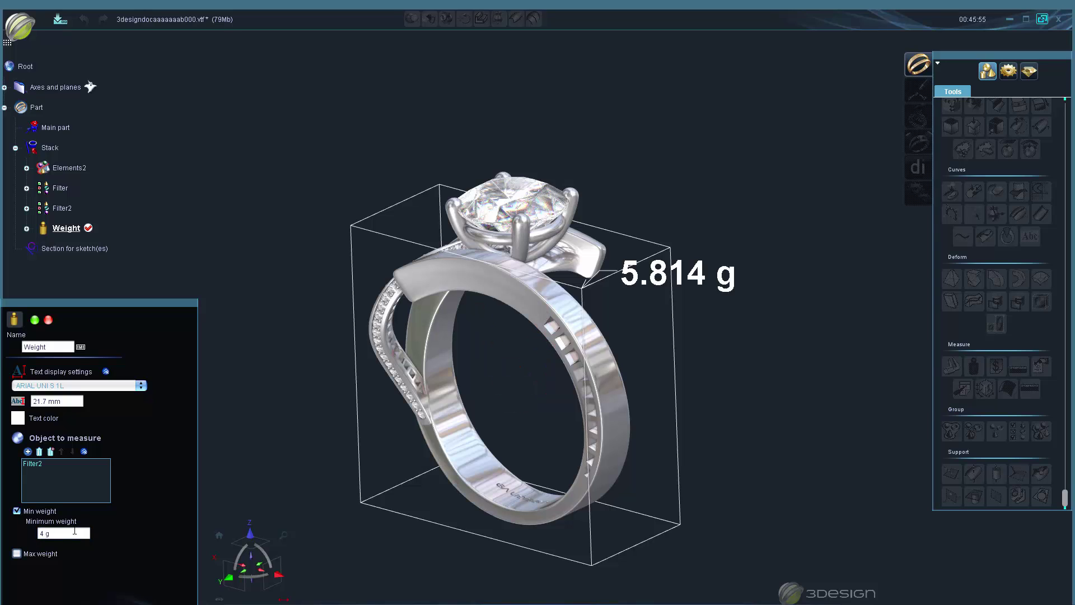
Step: Enable the maximum weight limit, set it to 5 g, and accept the weight measurement
left_click(18, 554)
left_click(81, 575)
type("5")
key("Return")
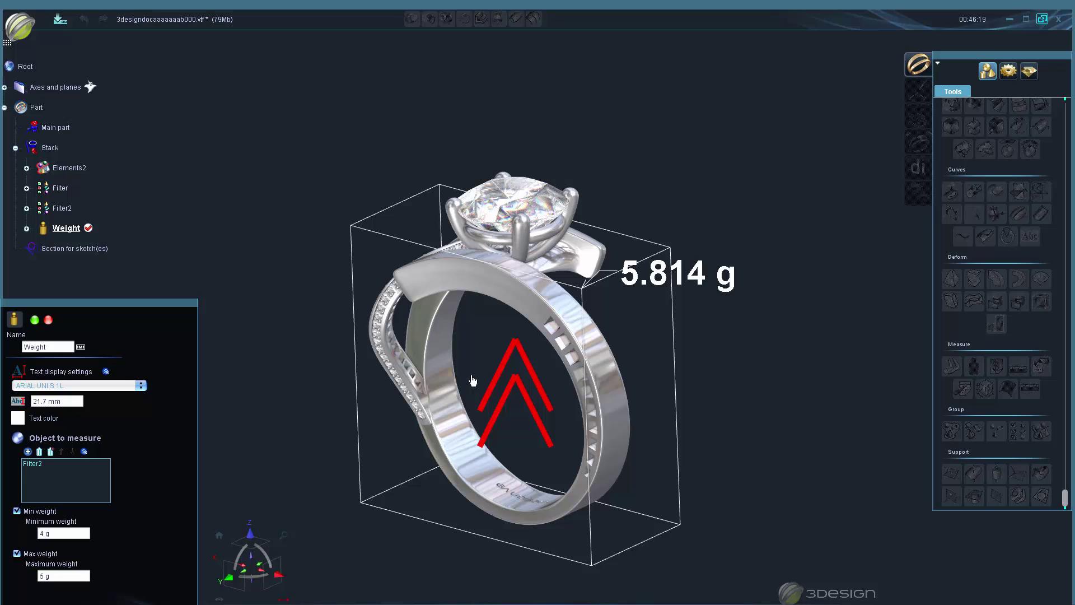
left_click(34, 320)
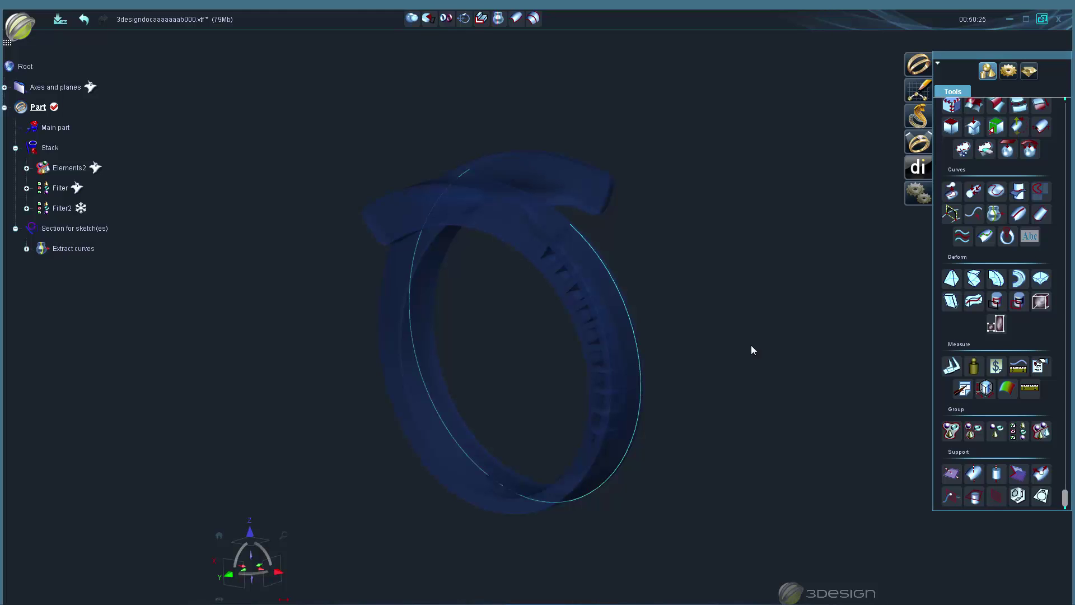
Step: Create a Curve analysis that measures the length of the curve extracted from the ring's outer edge
left_click(653, 357)
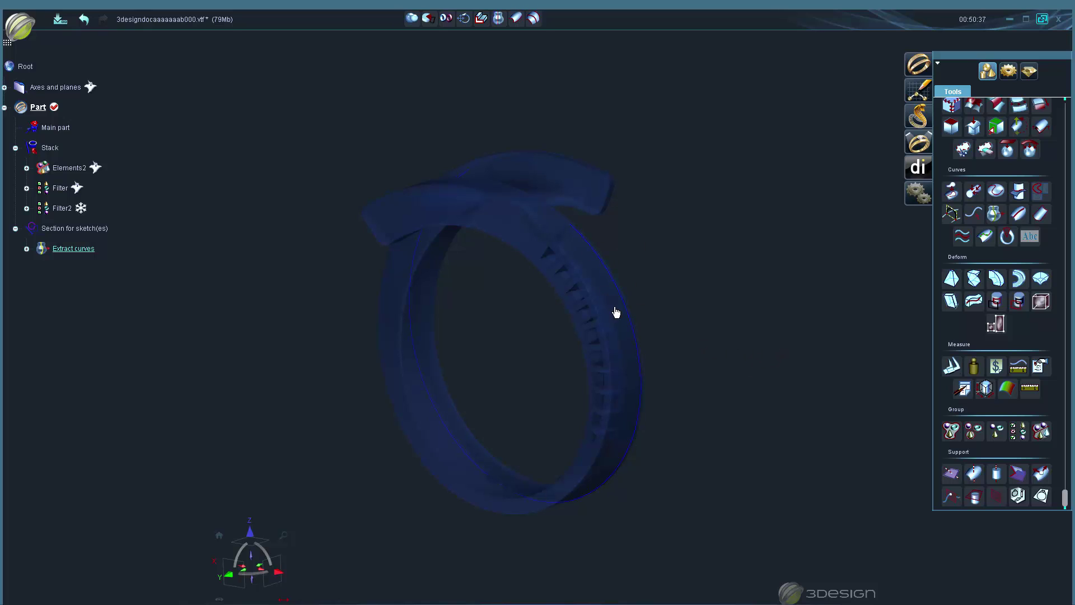
left_click(1018, 366)
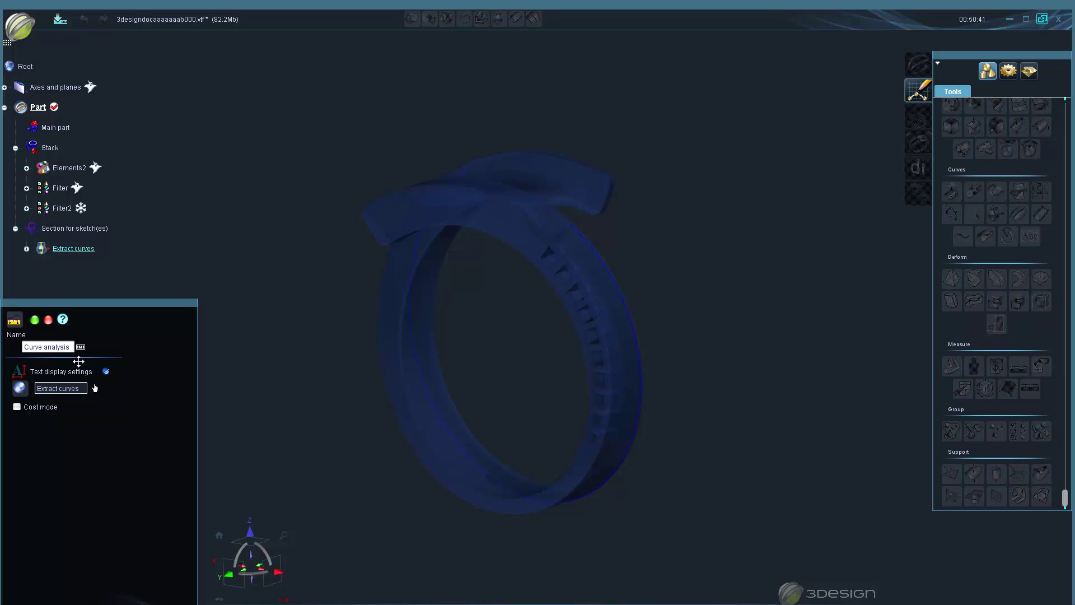
left_click(34, 320)
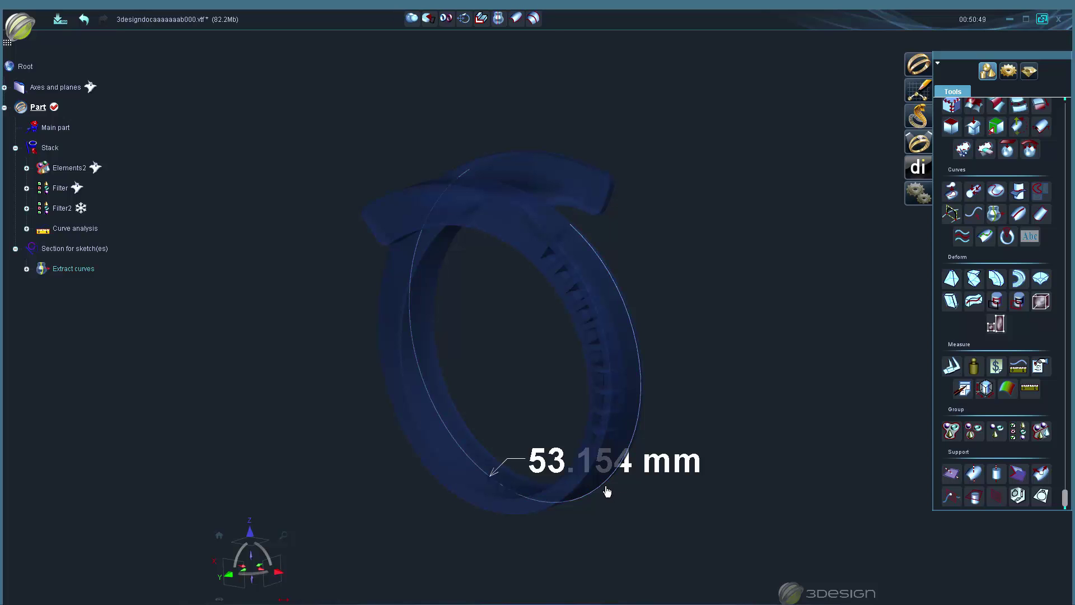
Step: Reopen the curve analysis, enable cost mode with a price reference of 2 $ per 1 mm, and accept it
double_click(641, 472)
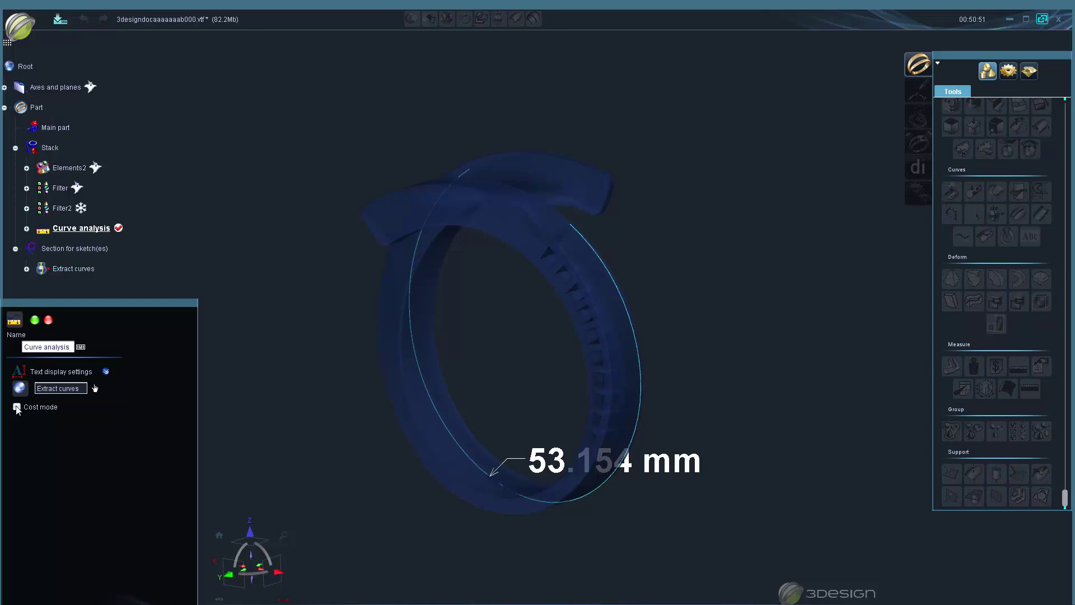
left_click(17, 407)
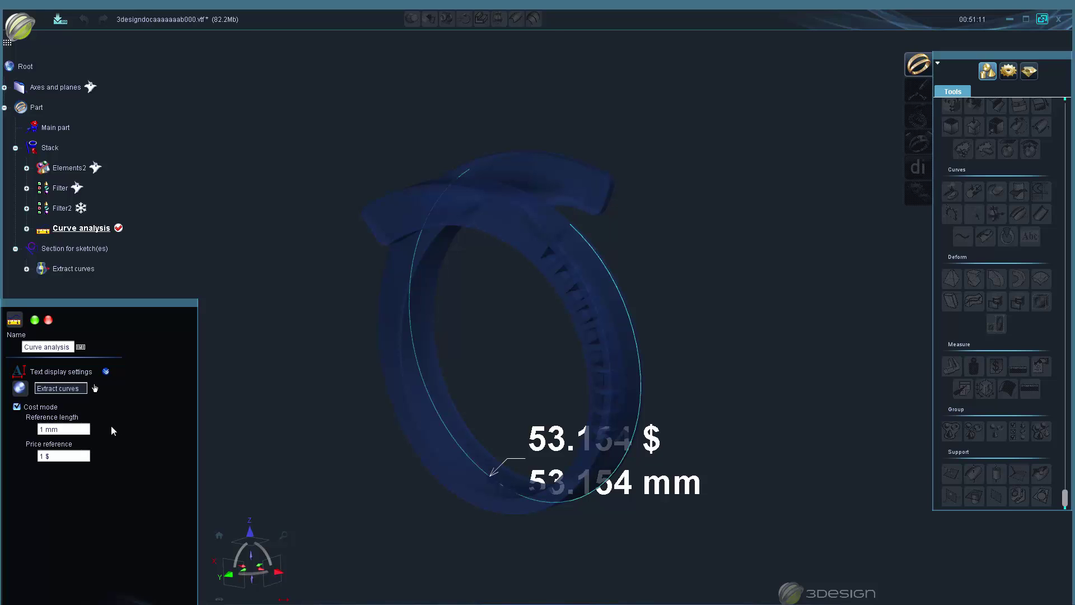
left_click(75, 429)
left_click(76, 457)
type("2")
key("Return")
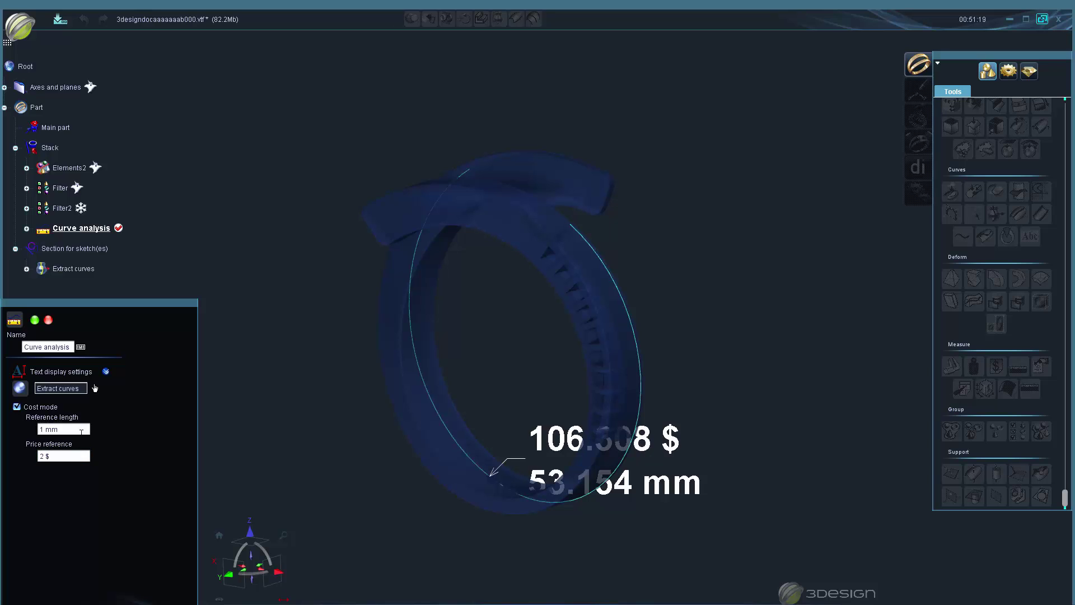
left_click(35, 320)
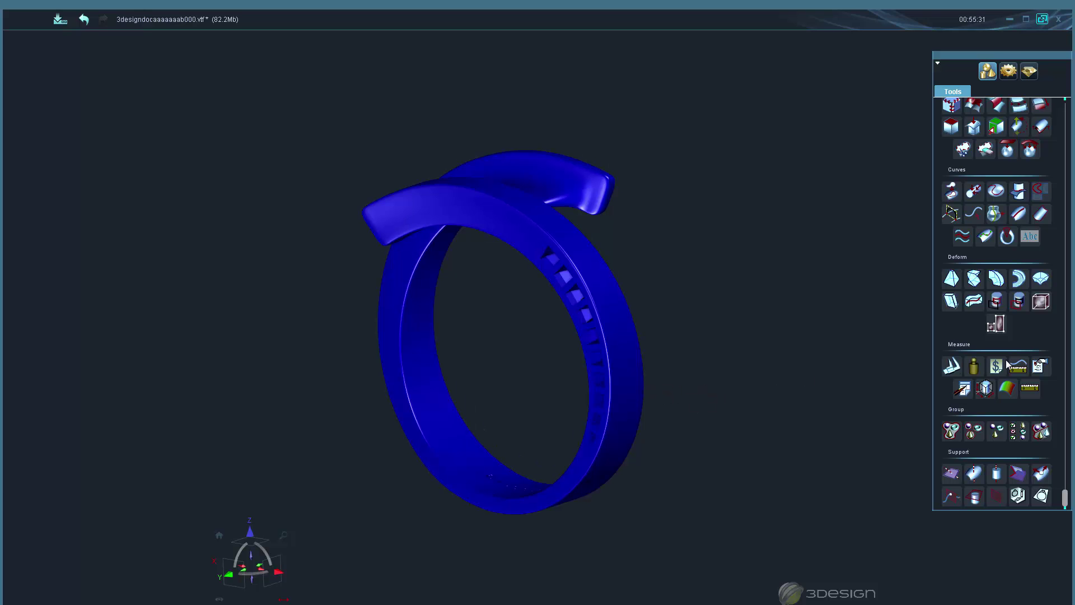
Step: Start a physical properties analysis of the ring and keep only the center of gravity among the general properties
left_click(1043, 367)
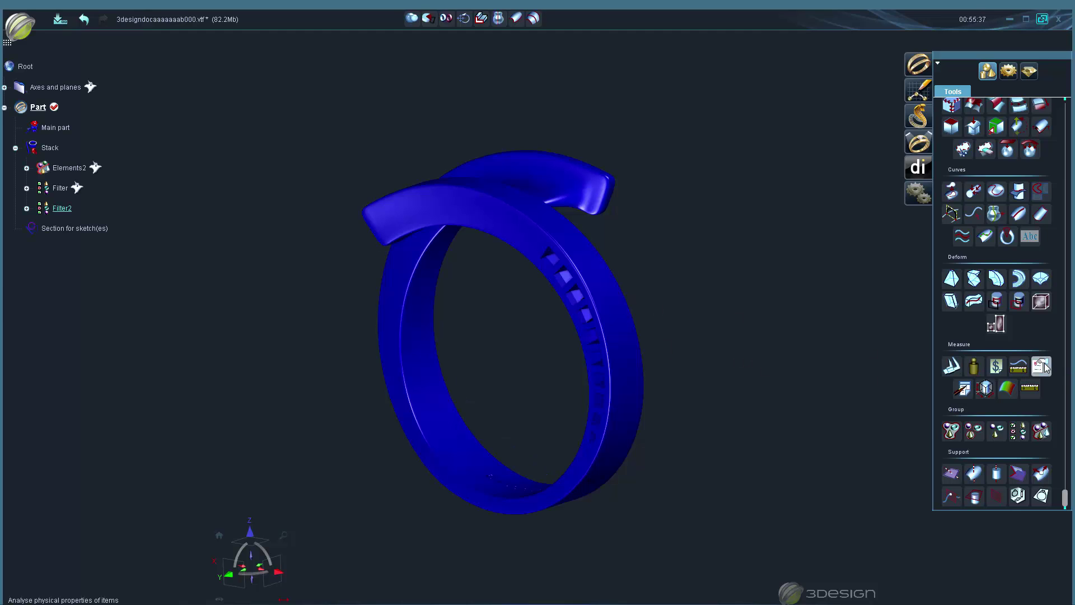
scroll(171, 438, "down", 3)
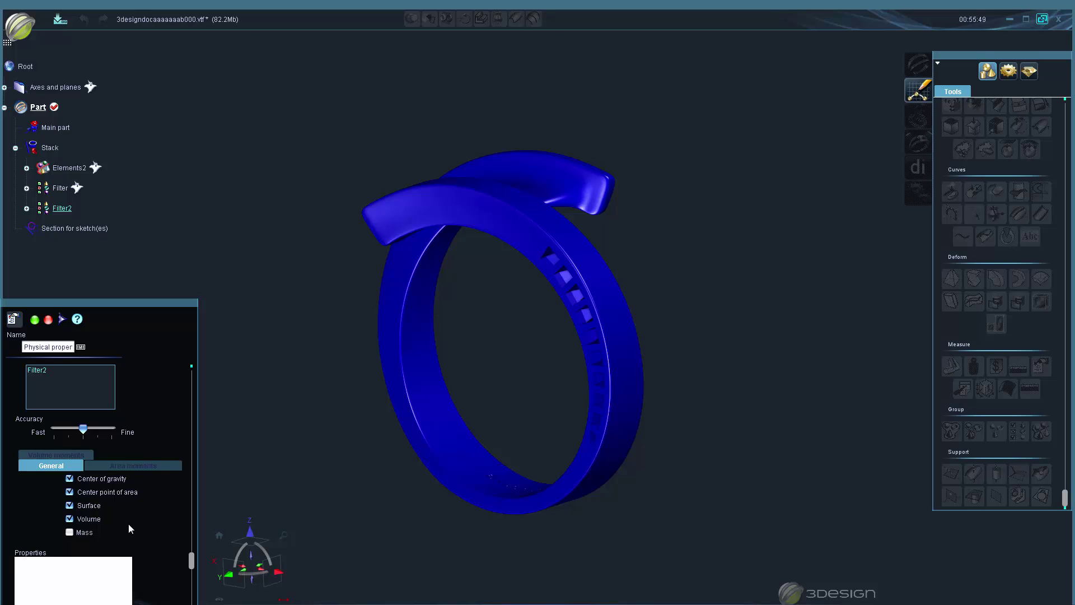
scroll(129, 513, "up", 1)
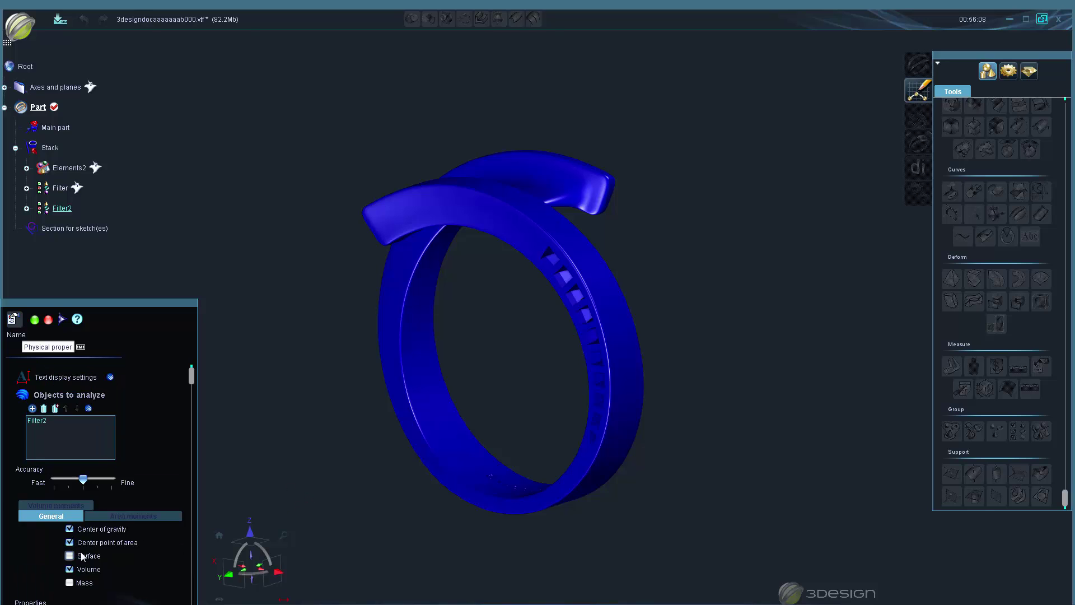
left_click(69, 543)
left_click(70, 556)
left_click(70, 569)
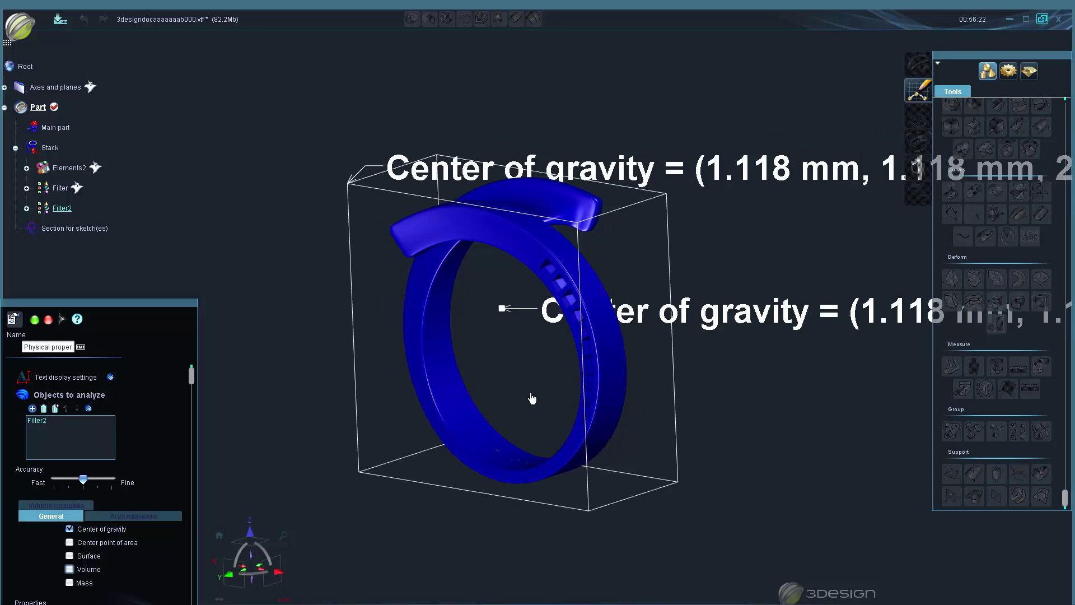
Step: Set the text height of the center of gravity labels to 5 mm and inspect them around the ring
mouse_move(532, 399)
middle_mouse_down()
mouse_move(499, 423)
mouse_move(594, 425)
mouse_move(548, 429)
middle_mouse_up()
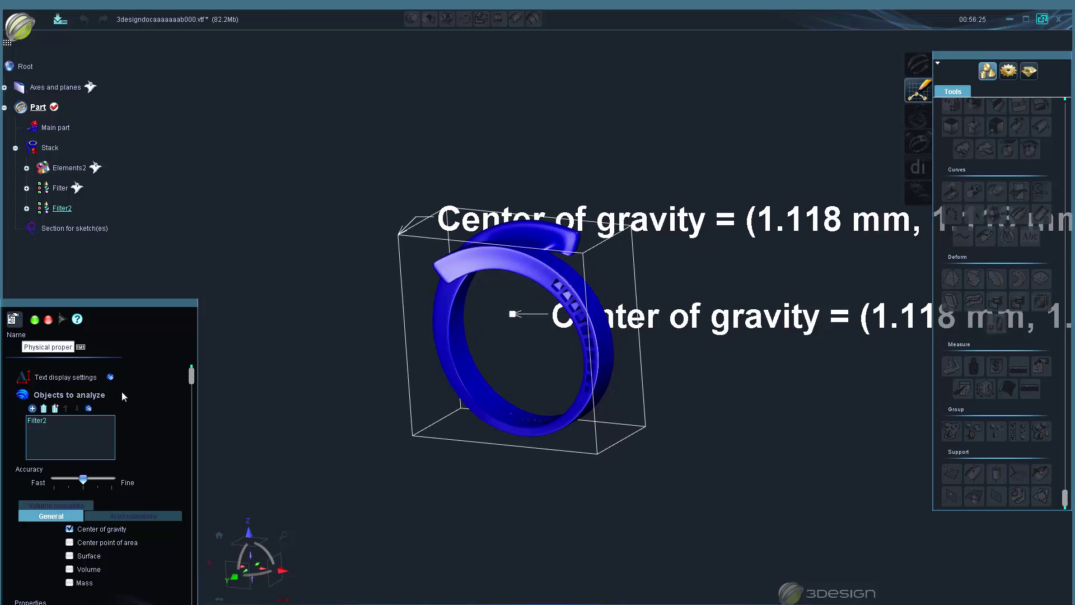
left_click(111, 377)
left_click(73, 408)
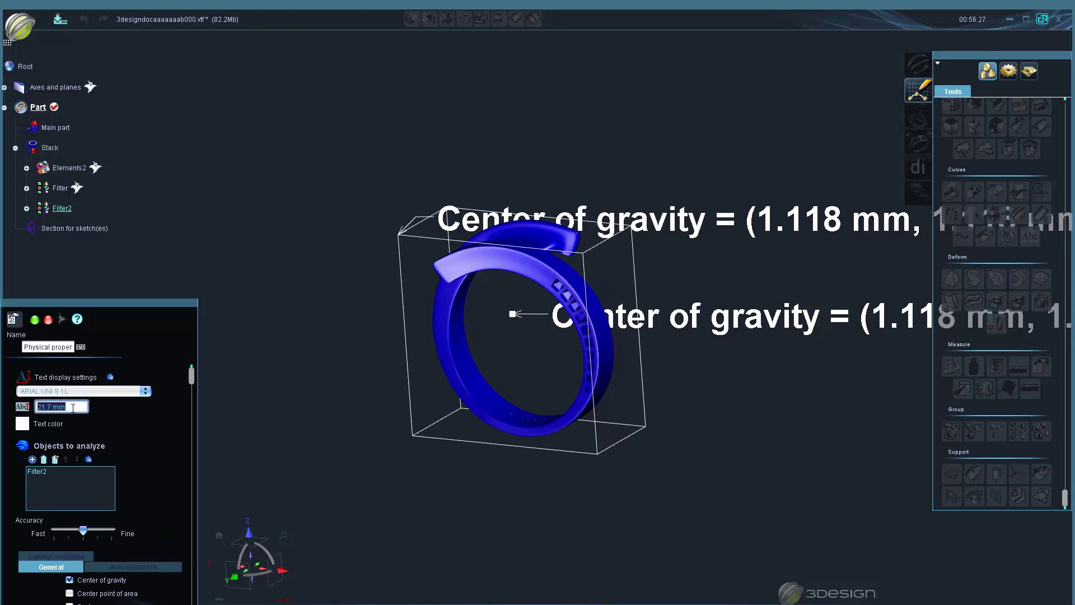
type("5")
key("Return")
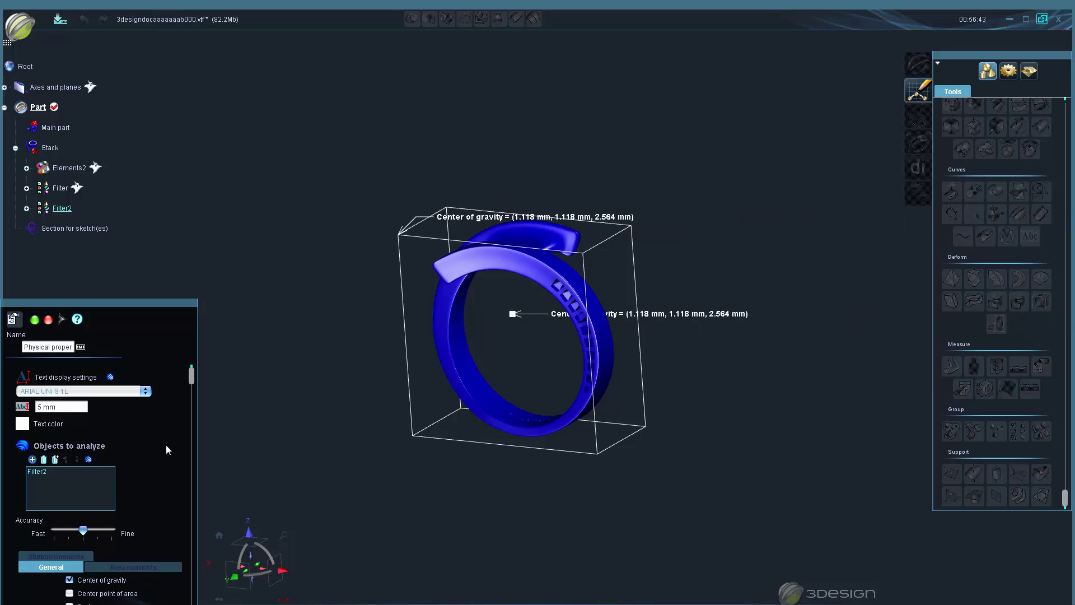
middle_click_drag(432, 413, 488, 381)
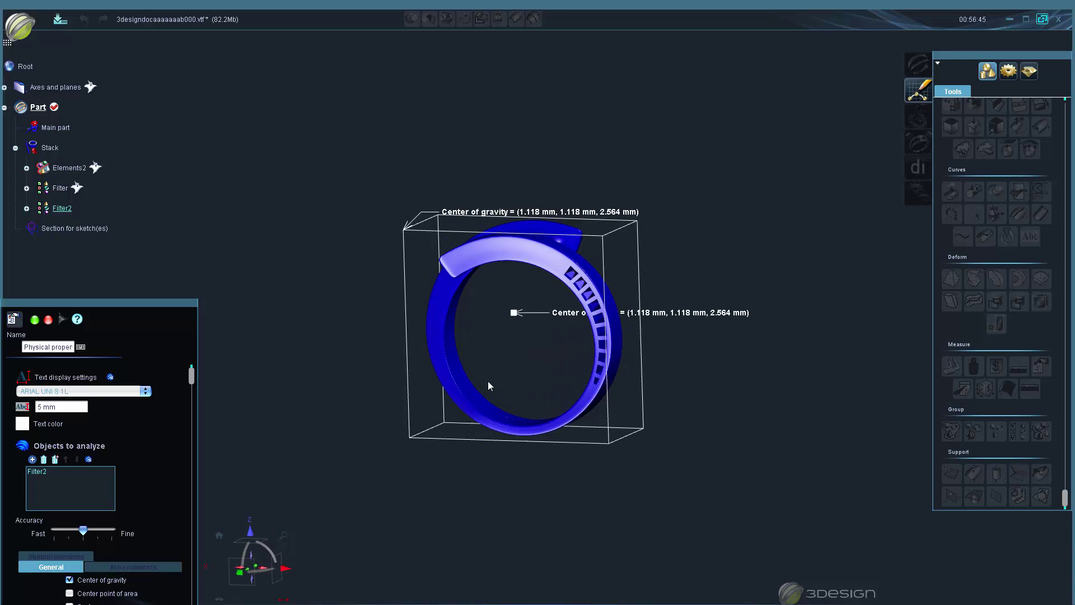
scroll(498, 385, "up", 5)
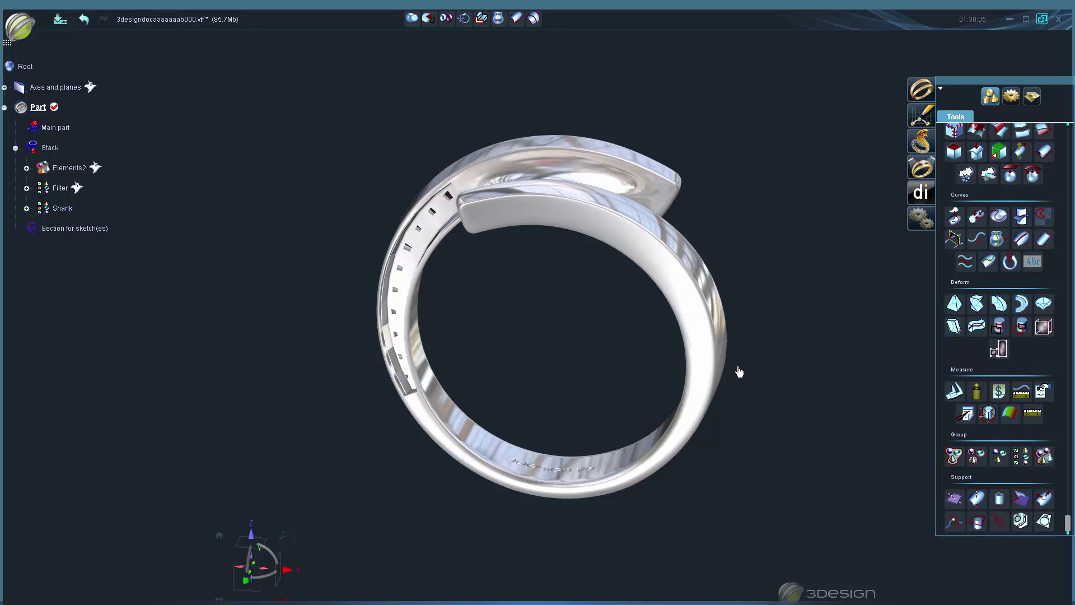
Step: Add the annotation text "Shank is too heavy" to the shank and place its arrow near the band's upper overlapping end
left_click(707, 349)
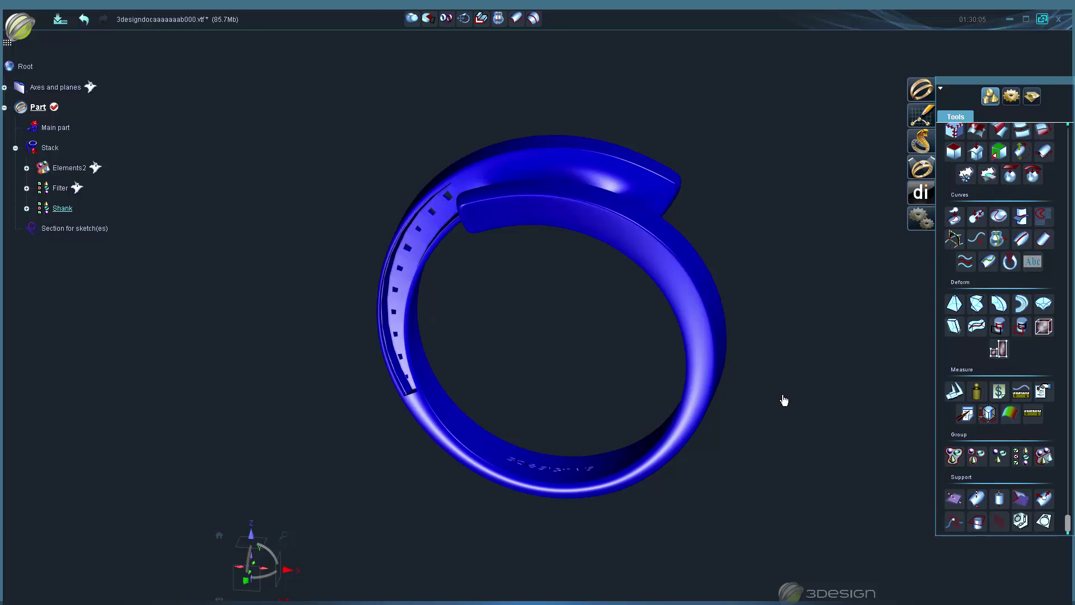
left_click(966, 415)
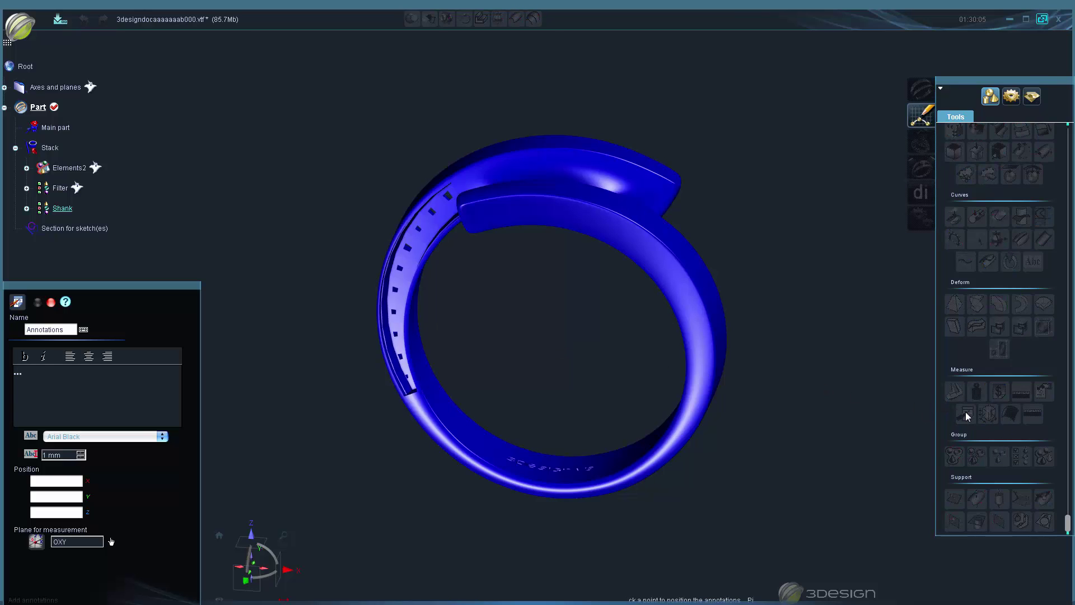
left_click(56, 376)
type("Shank is too heavy")
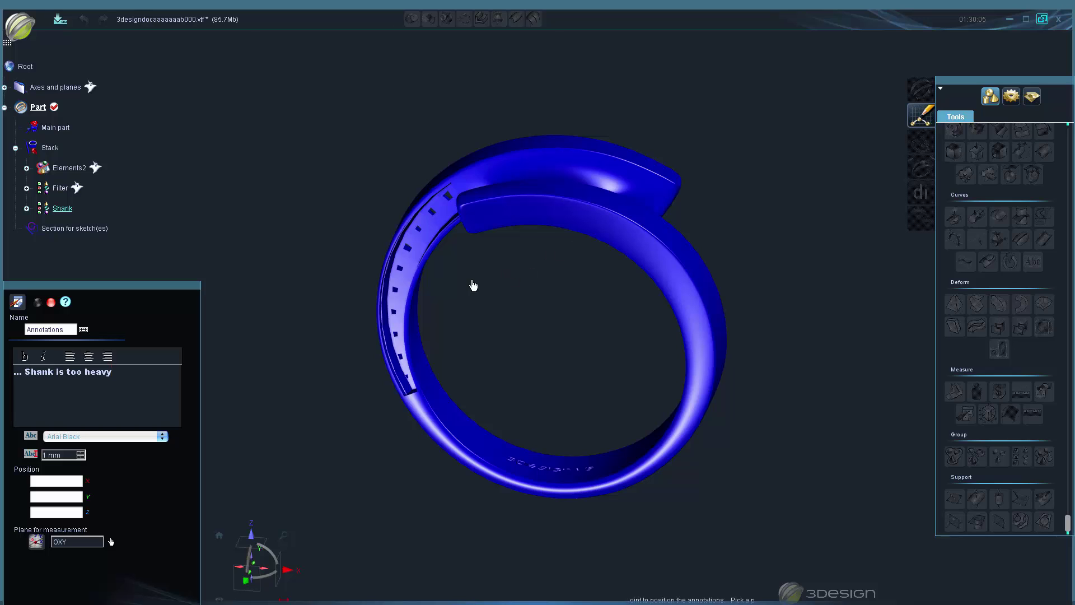
left_click(558, 213)
mouse_move(585, 217)
left_mouse_down()
mouse_move(660, 236)
mouse_move(641, 239)
mouse_move(641, 210)
mouse_move(622, 200)
mouse_move(624, 136)
left_mouse_up()
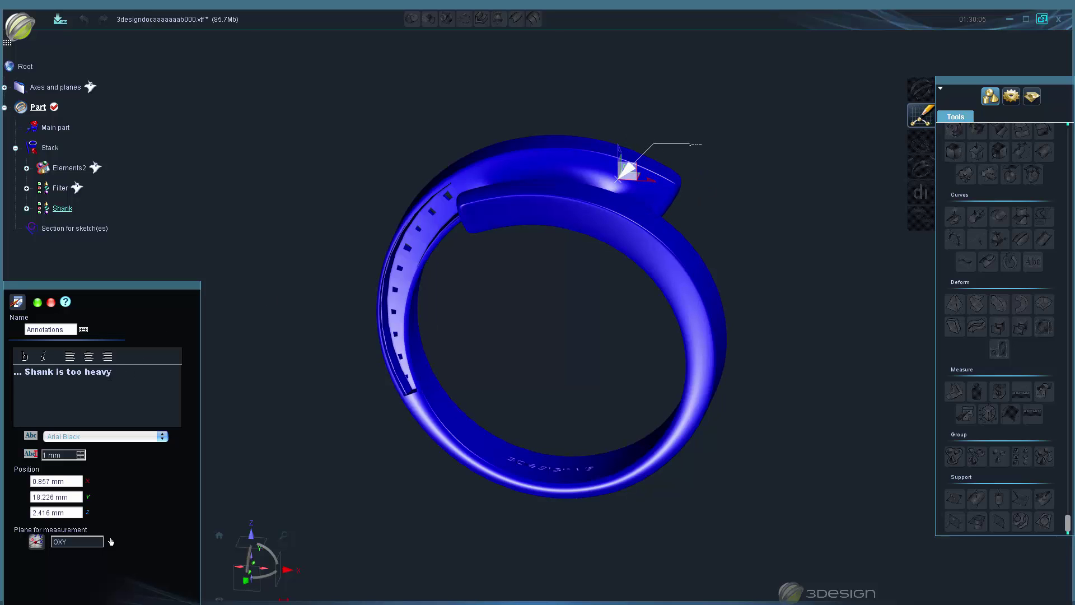
Step: Increase the annotation's text size in eight increments above 1 mm and accept the annotation
left_click(83, 453)
left_click(82, 453)
left_click(82, 452)
left_click(82, 453)
left_click(83, 452)
left_click(82, 452)
left_click(82, 452)
left_click(83, 453)
left_click(38, 303)
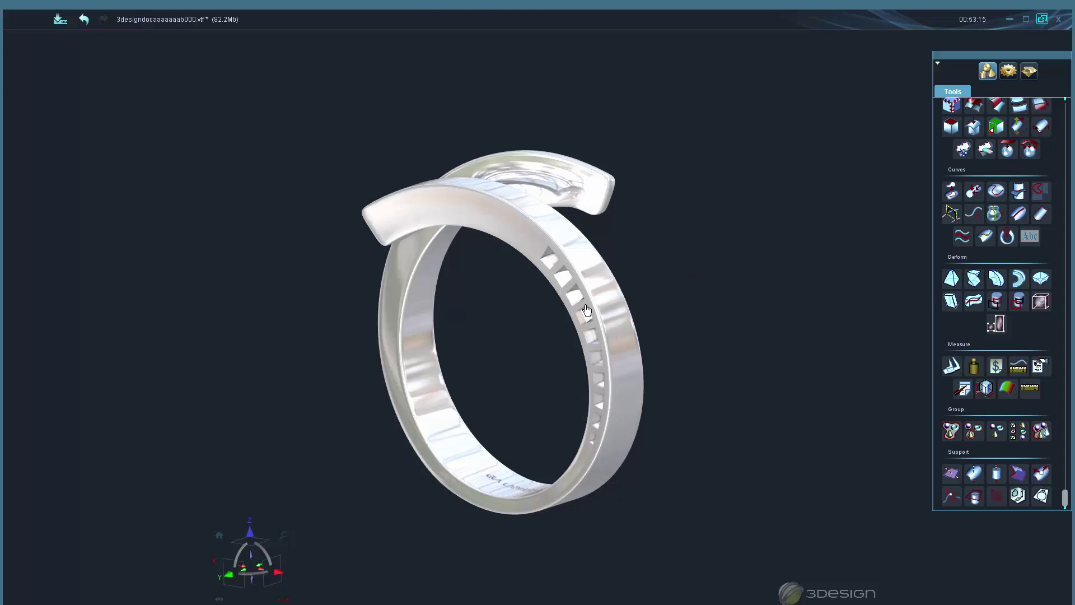
Step: Create a Dimensions measurement of the whole ring body with the default text settings
left_click(605, 301)
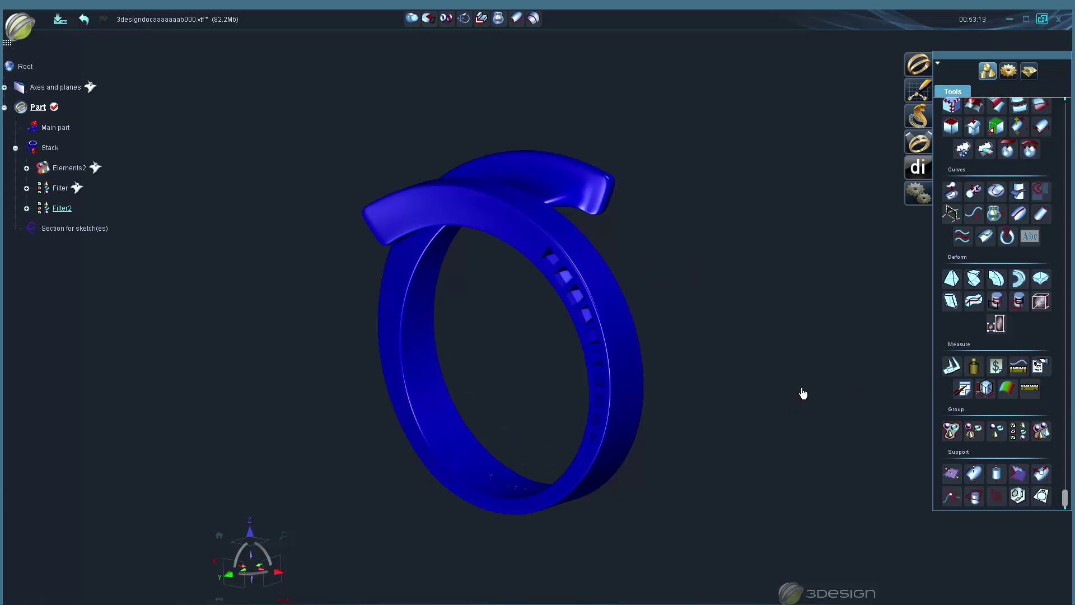
left_click(985, 388)
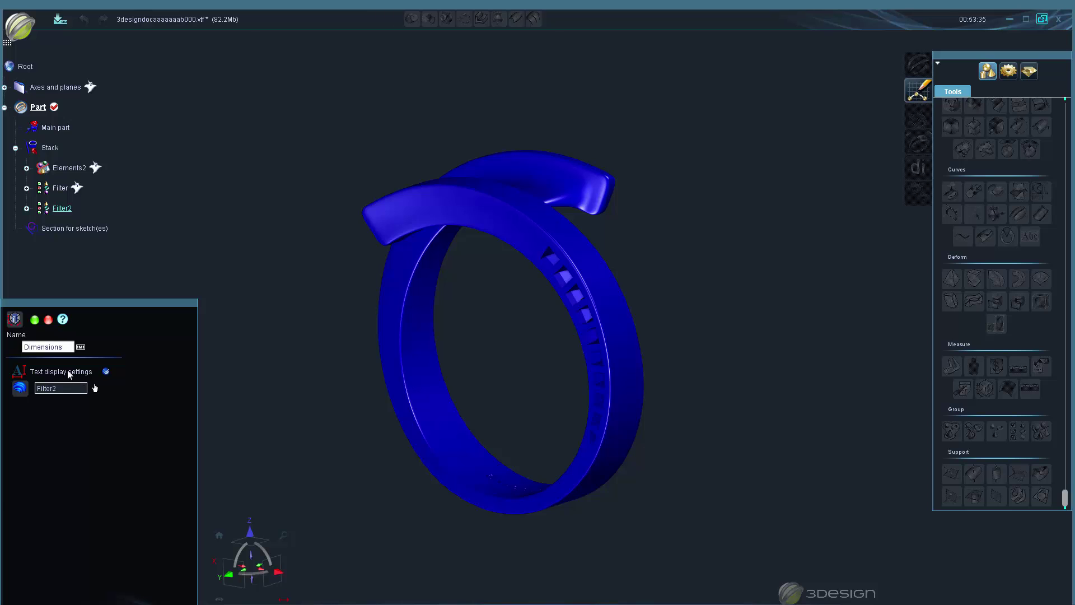
left_click(35, 320)
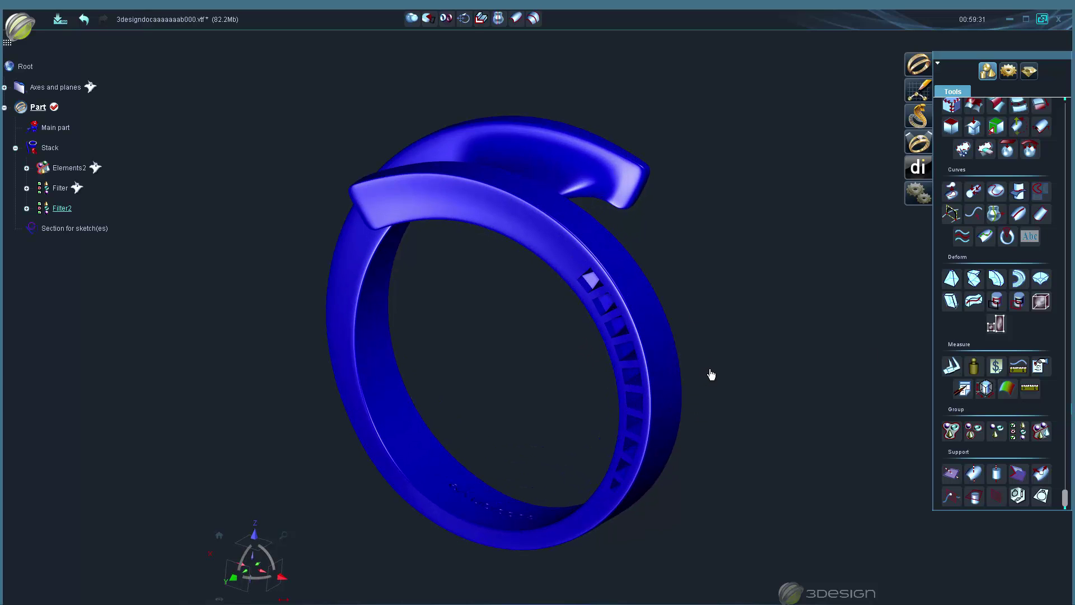
Step: Analyze the ring's surface with the color gradient, examine the band's ends, and switch to the other surface analysis mode
left_click(1007, 394)
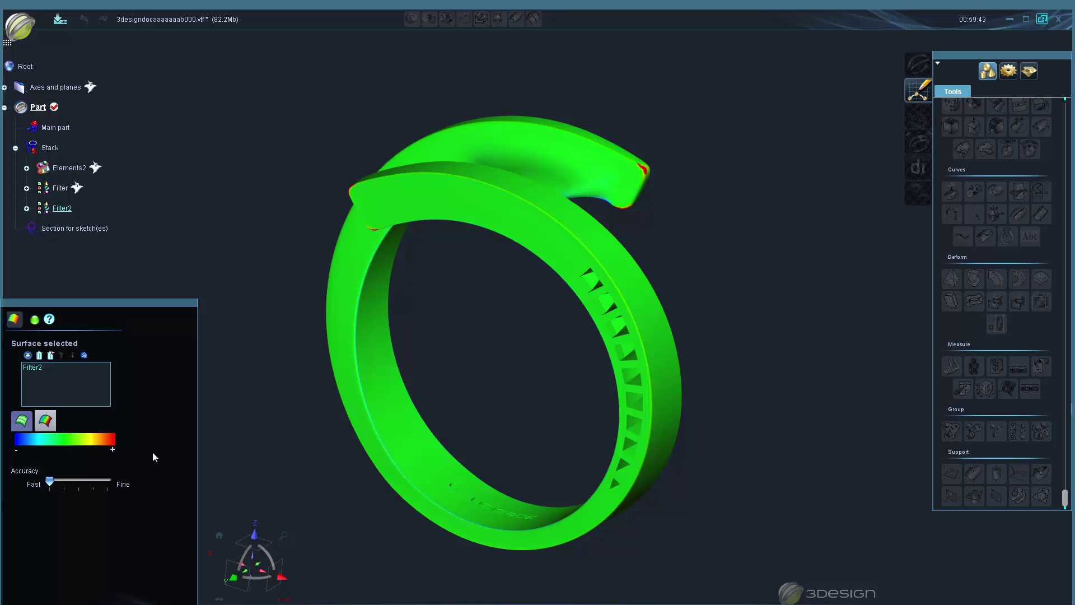
middle_click_drag(456, 281, 637, 302)
middle_click_drag(473, 379, 627, 413)
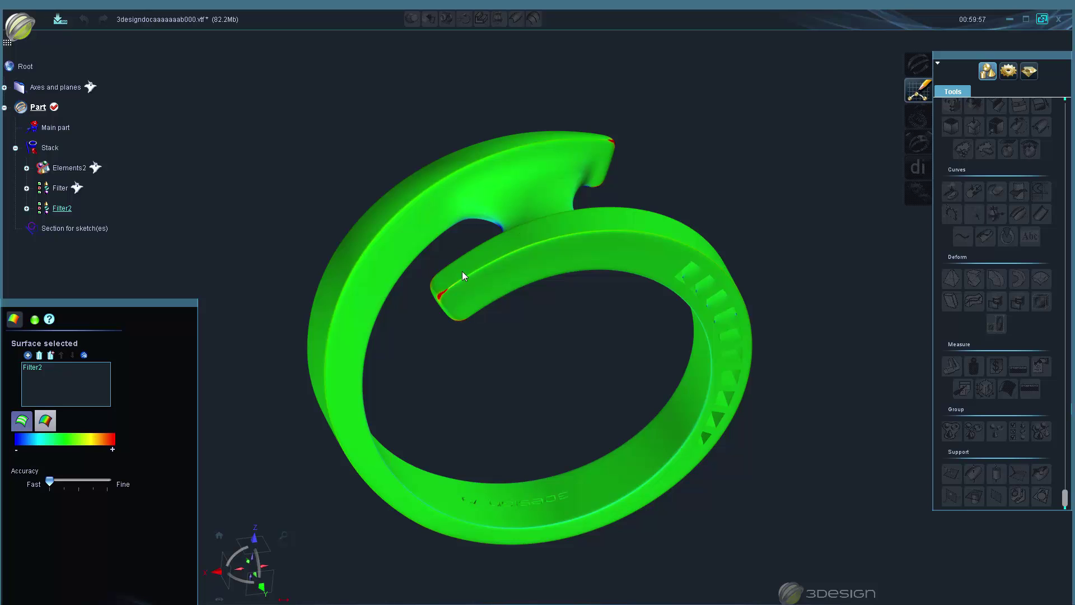
scroll(581, 360, "up", 5)
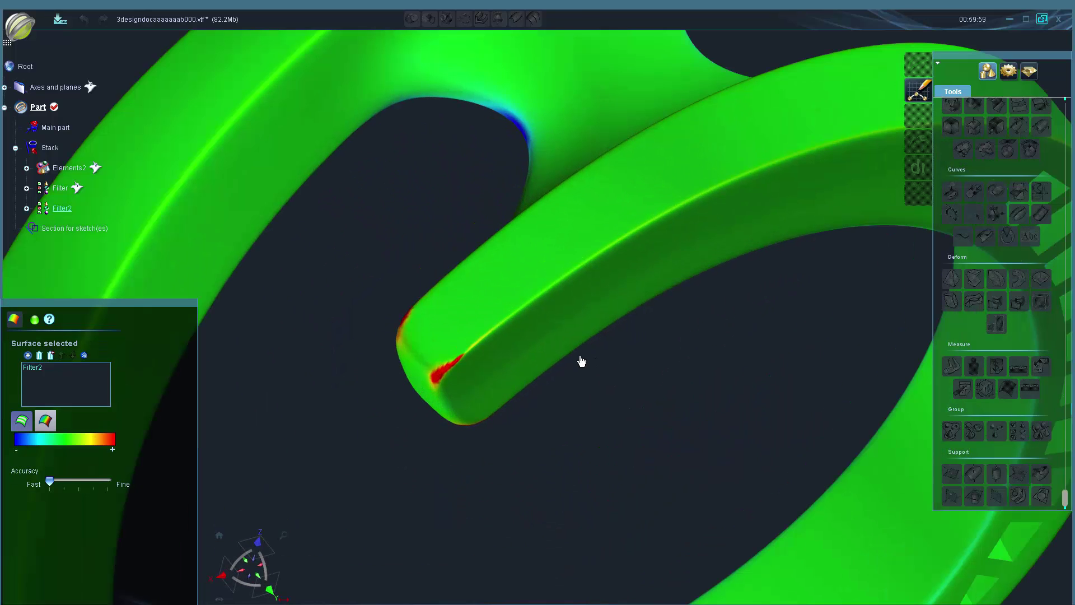
scroll(500, 433, "down", 5)
right_click_drag(646, 377, 621, 335)
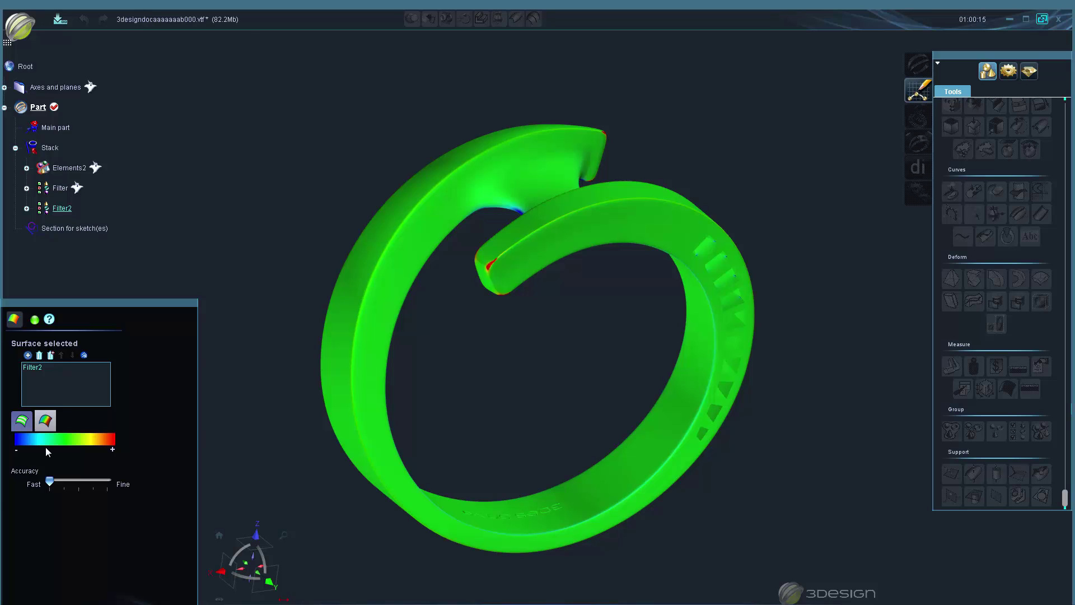
left_click(22, 429)
middle_click_drag(658, 340, 597, 376)
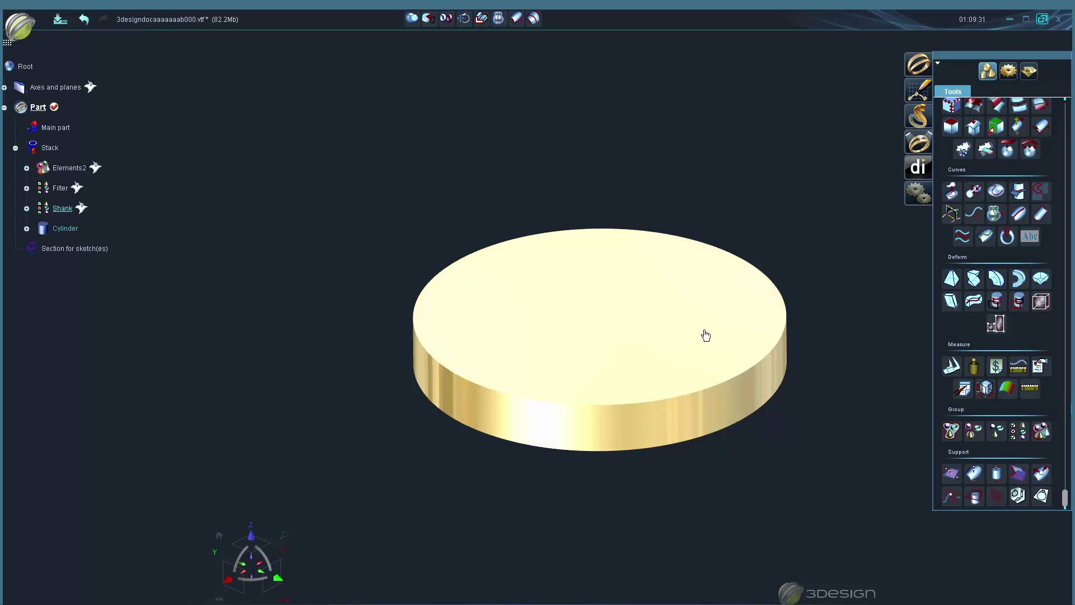
Step: Measure the position of the vertex on the front upper edge of the cylinder, then discard the measure
left_click(704, 336)
left_click(1030, 389)
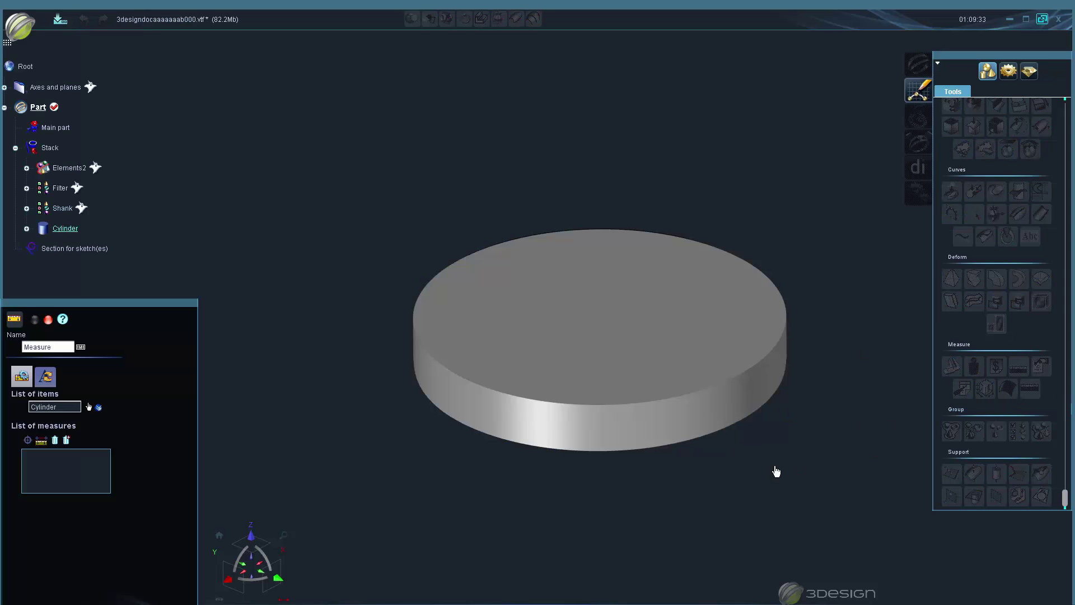
left_click(28, 440)
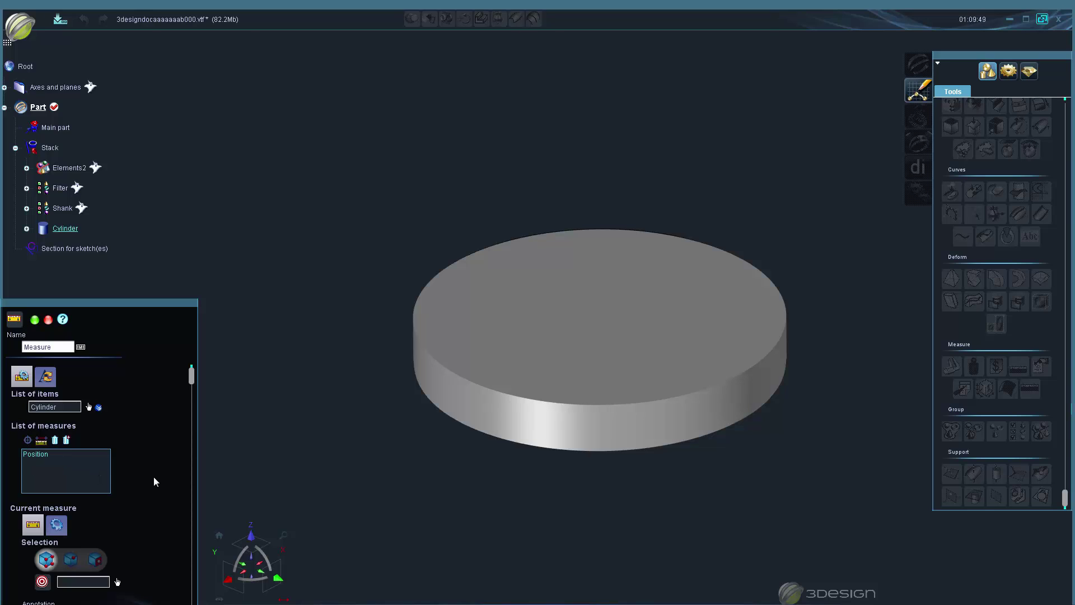
scroll(151, 476, "down", 1)
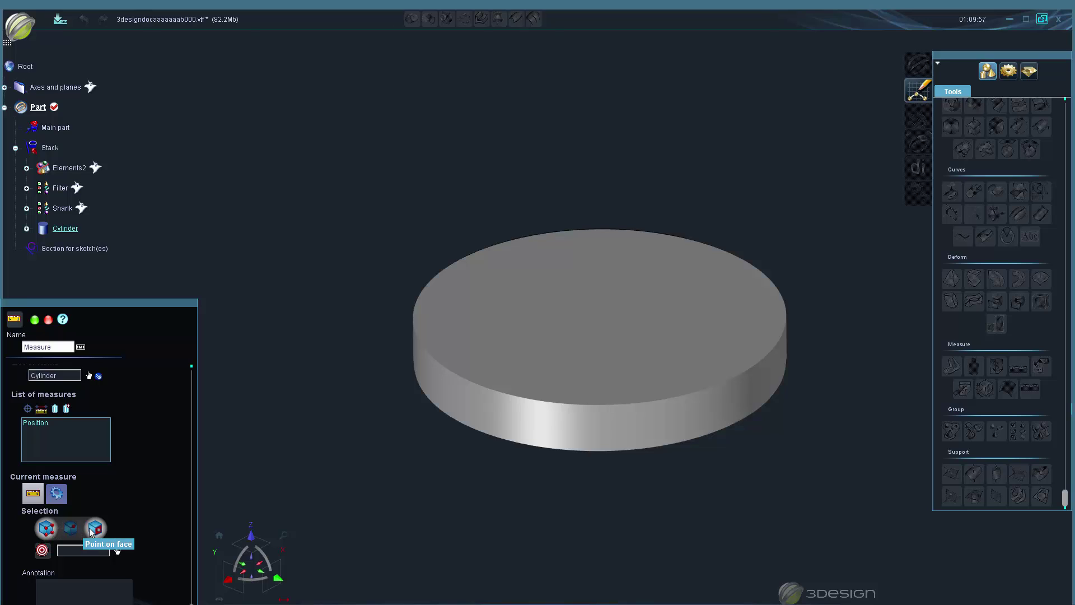
left_click(118, 552)
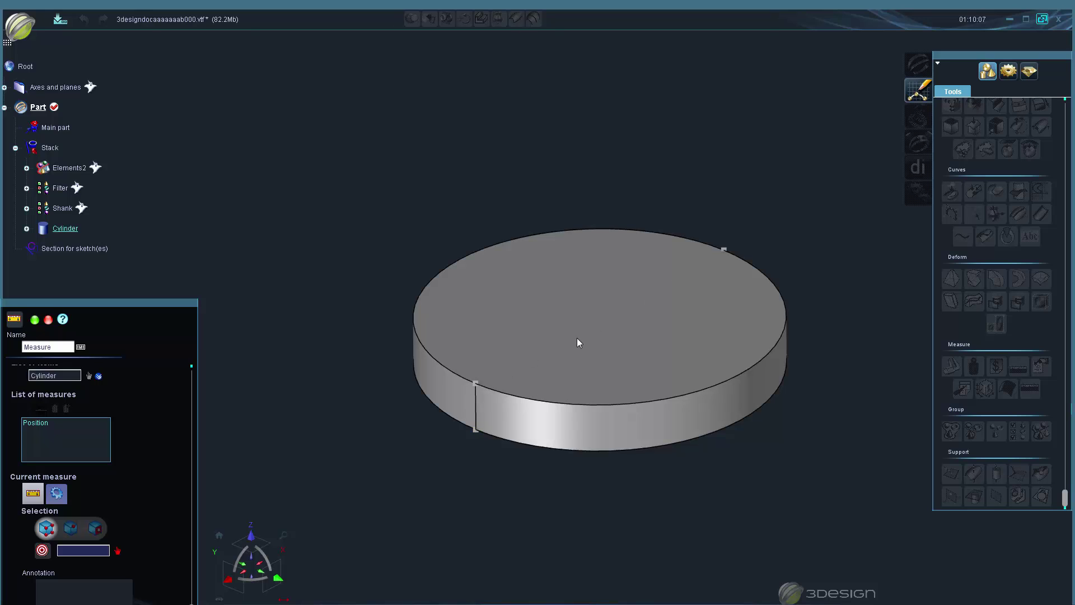
left_click(476, 387)
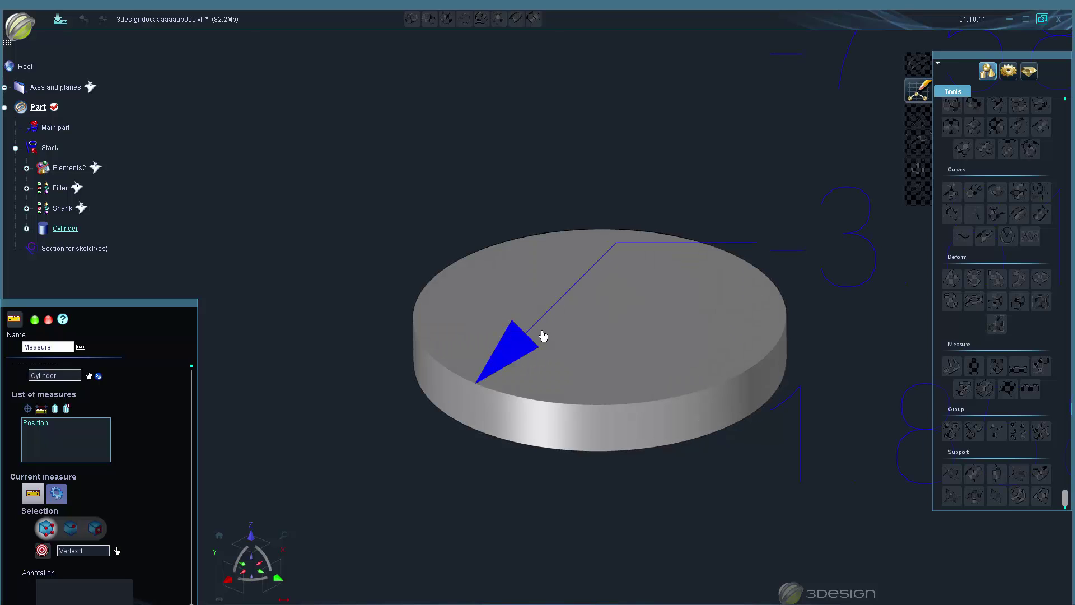
scroll(678, 337, "down", 3)
scroll(677, 337, "up", 2)
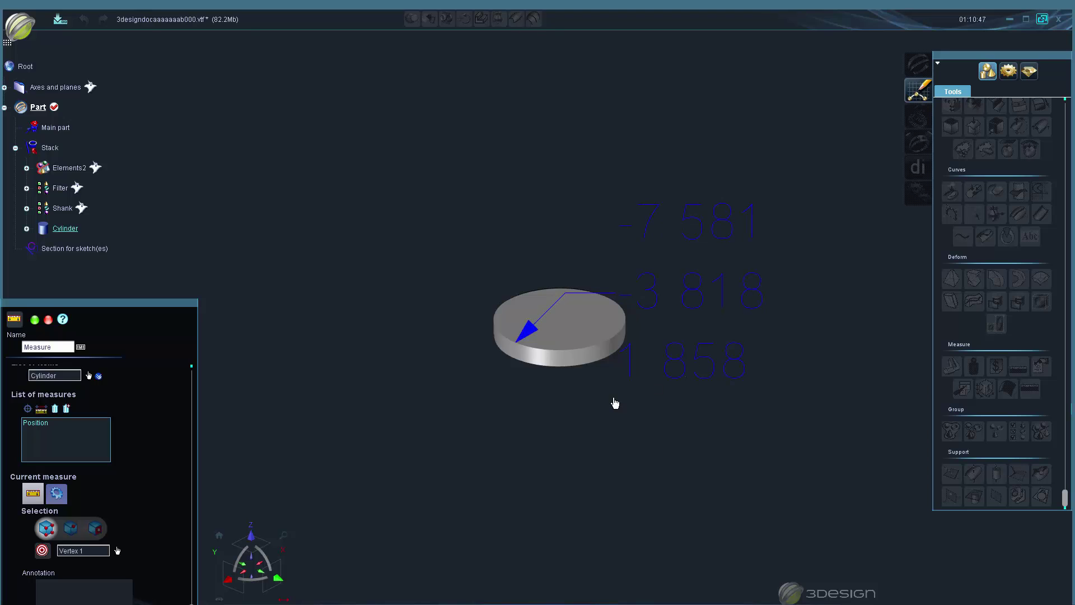
left_click(48, 321)
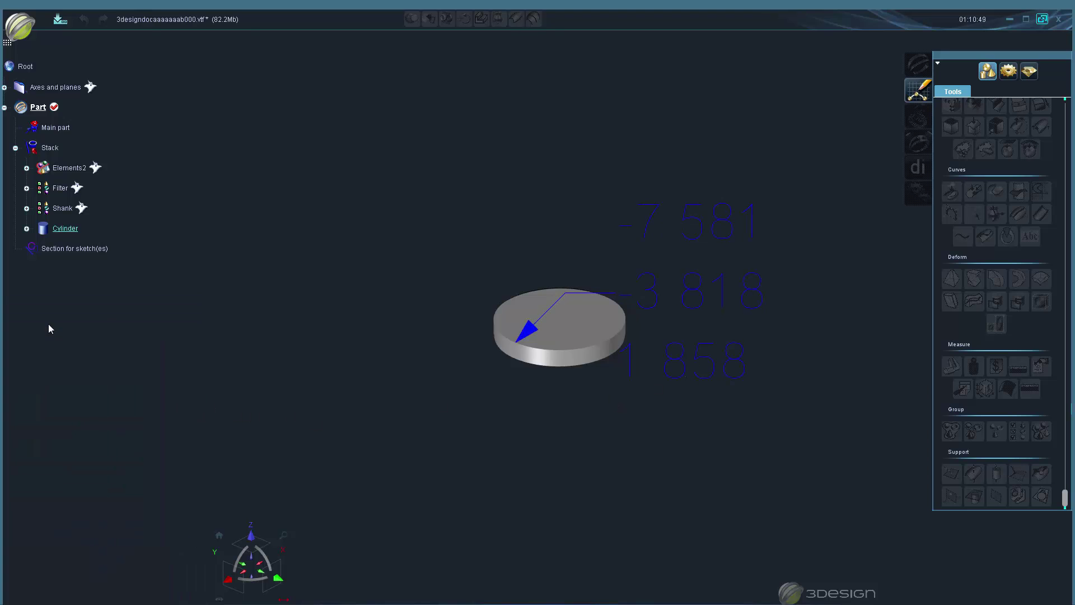
Step: Start a Measure on the cylinder and add a length measure to its list
scroll(587, 340, "up", 4)
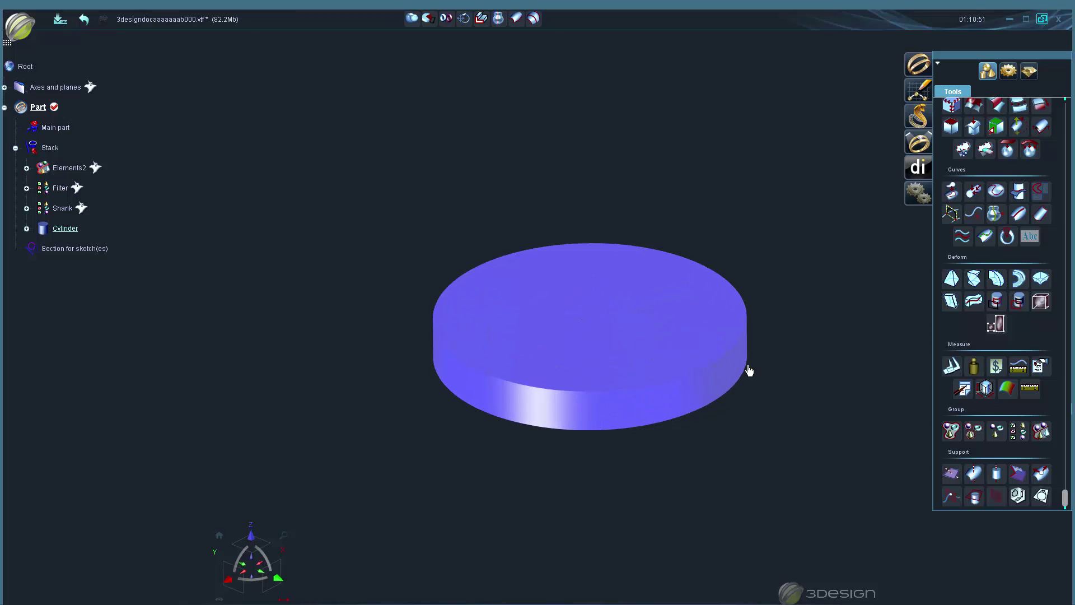
left_click(654, 351)
left_click(896, 408)
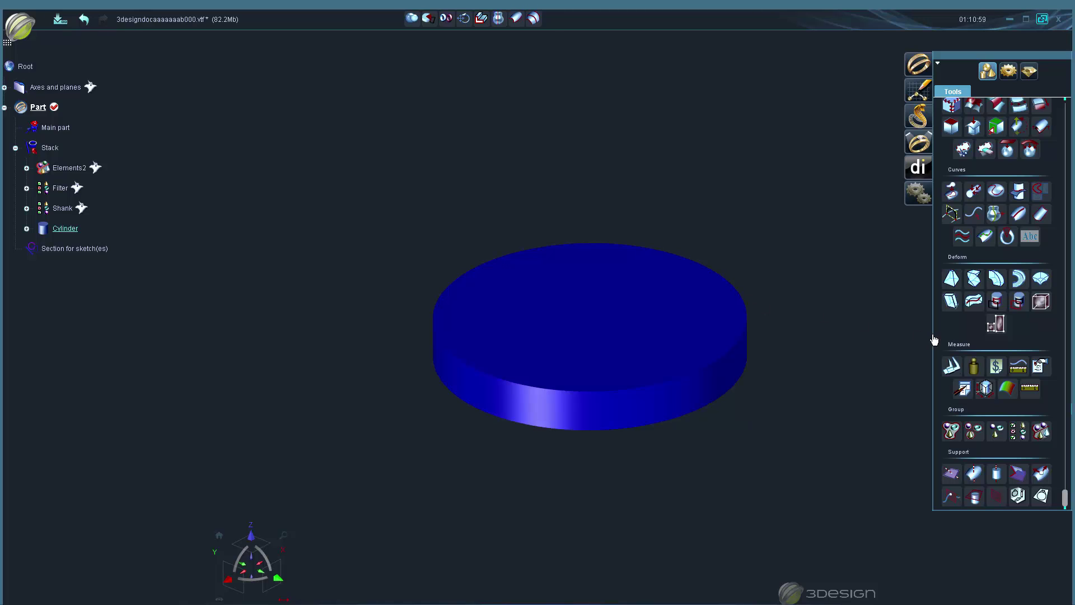
left_click(1031, 389)
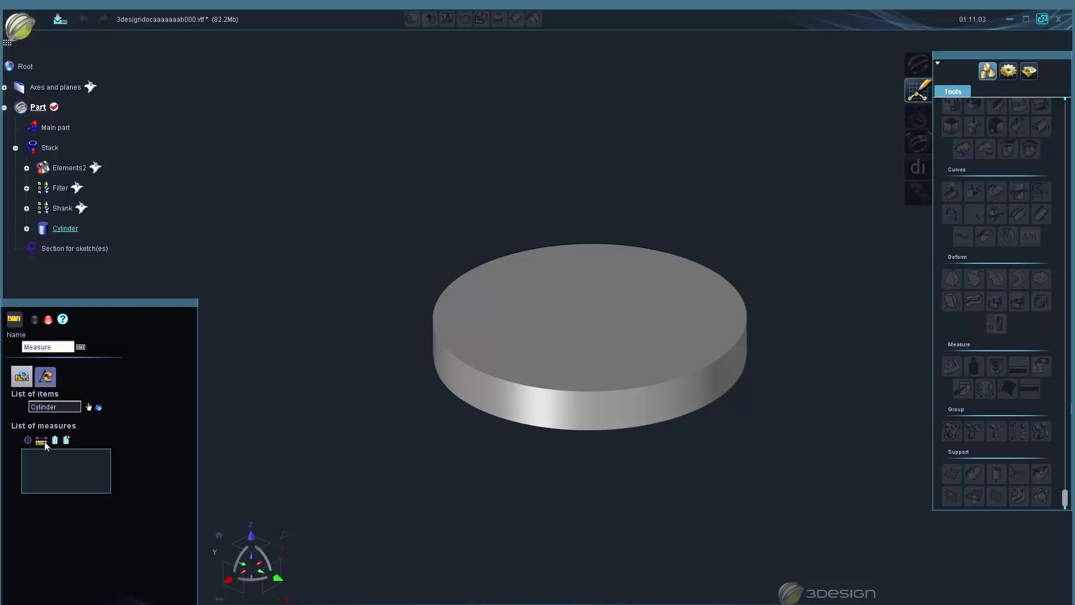
left_click(44, 440)
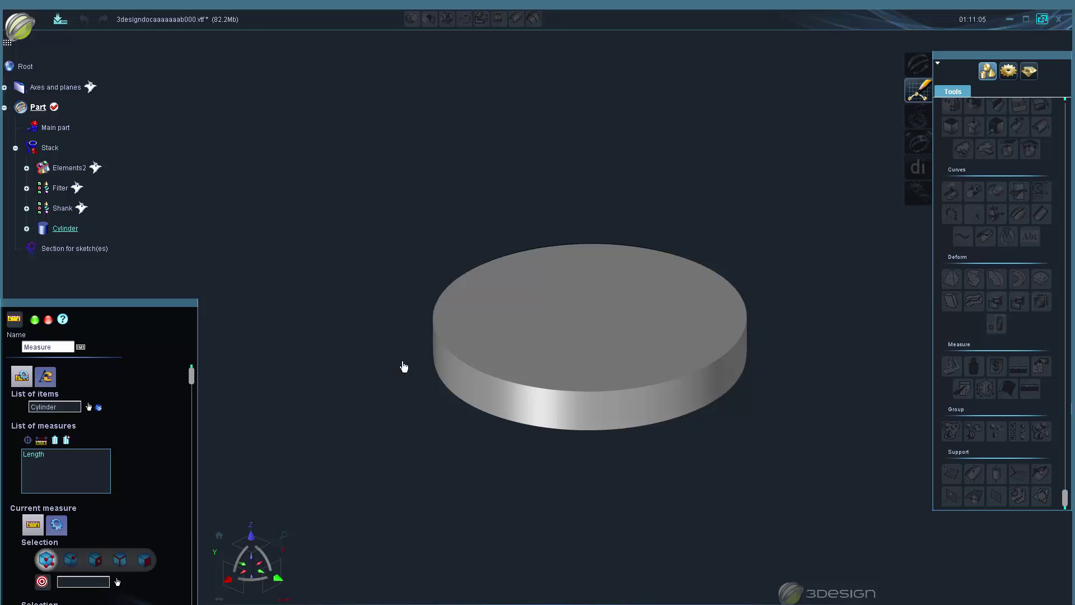
scroll(154, 481, "down", 3)
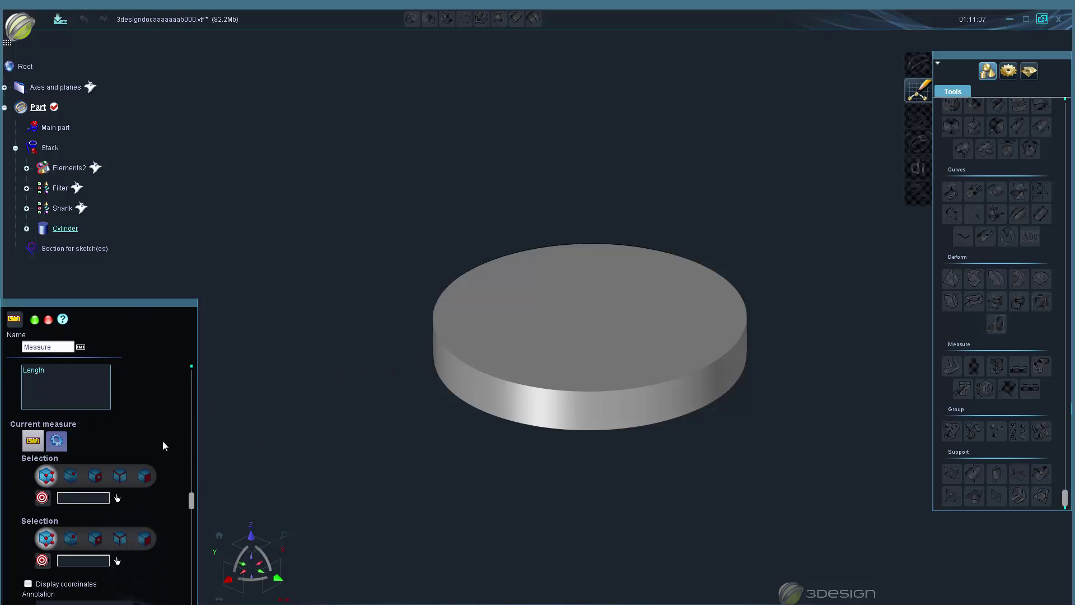
scroll(164, 445, "down", 1)
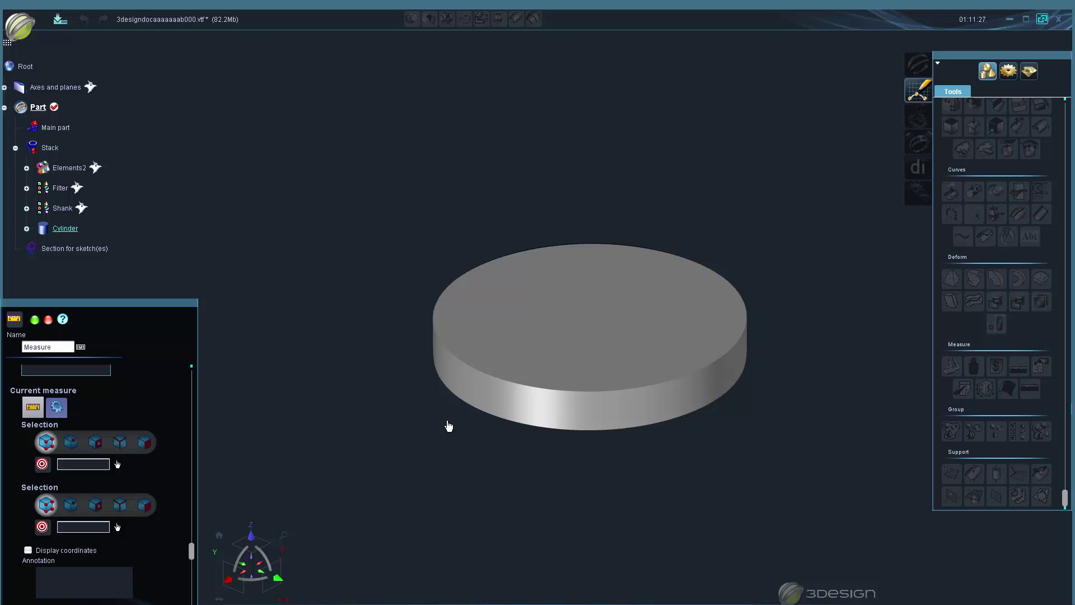
Step: Measure the length between the front vertex and the opposite back vertex on the cylinder's upper edge
scroll(567, 417, "up", 2)
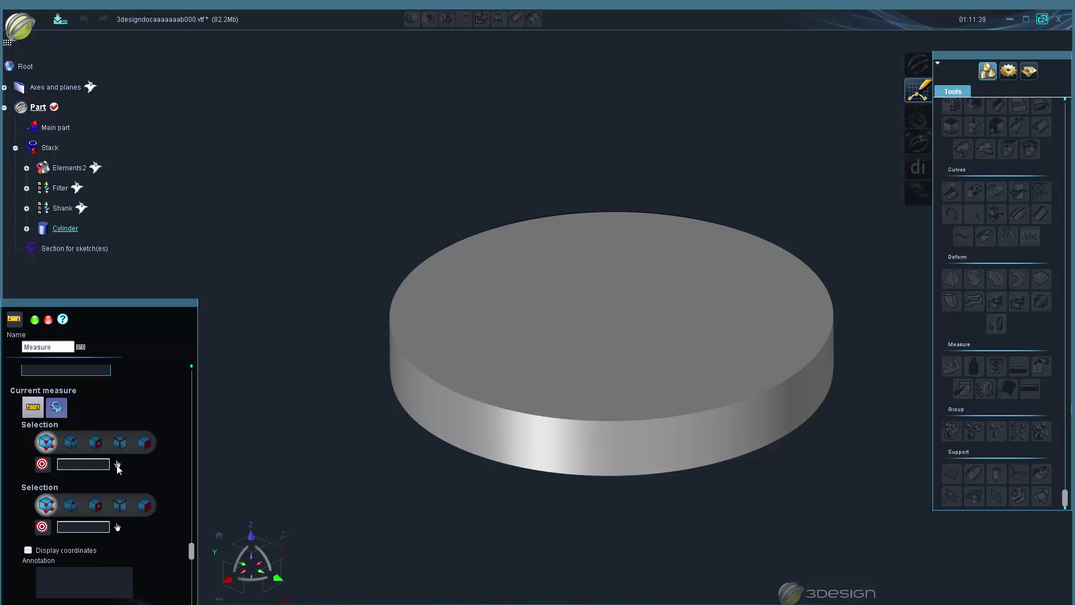
left_click(117, 466)
left_click(464, 396)
left_click(117, 528)
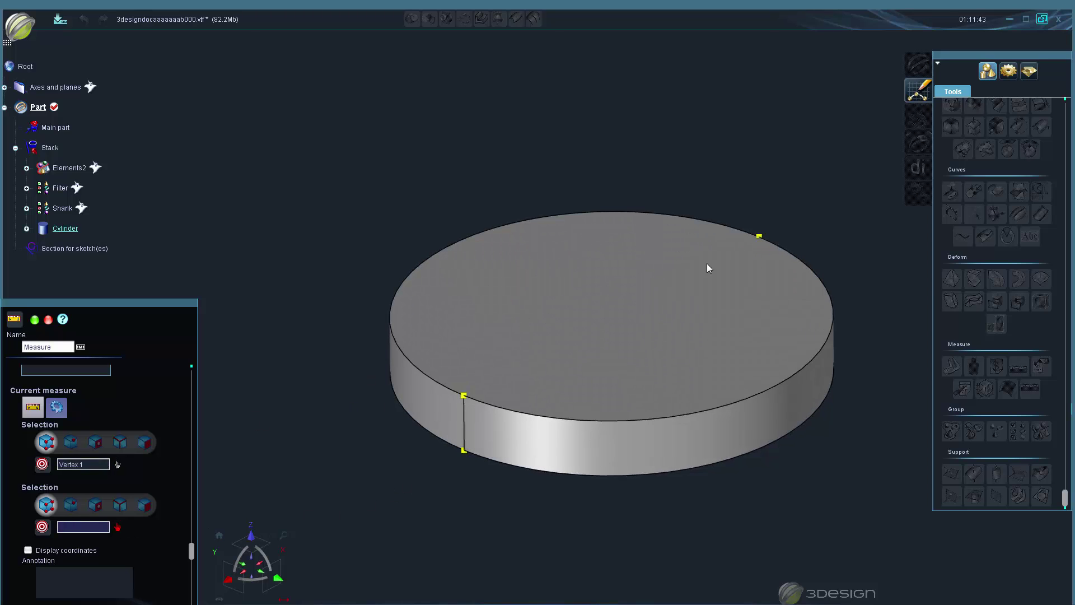
left_click(759, 236)
scroll(689, 378, "down", 3)
middle_click_drag(693, 375, 639, 425)
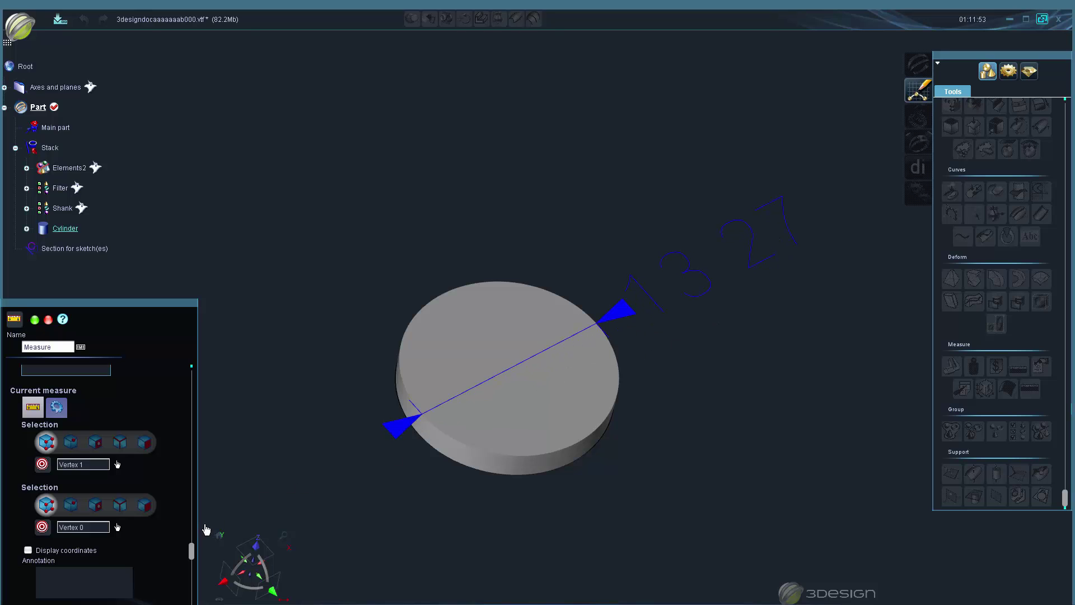
Step: Give the length measure the prefix "Length =" and the suffix "mm"
scroll(173, 529, "down", 2)
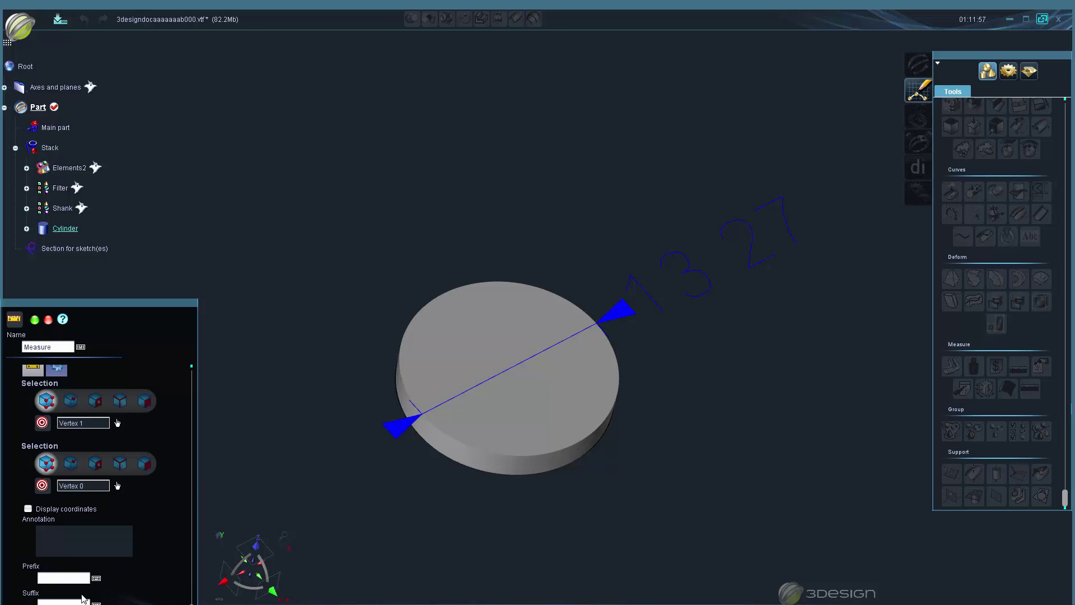
left_click(61, 579)
type("Length")
key("Return")
left_click(76, 579)
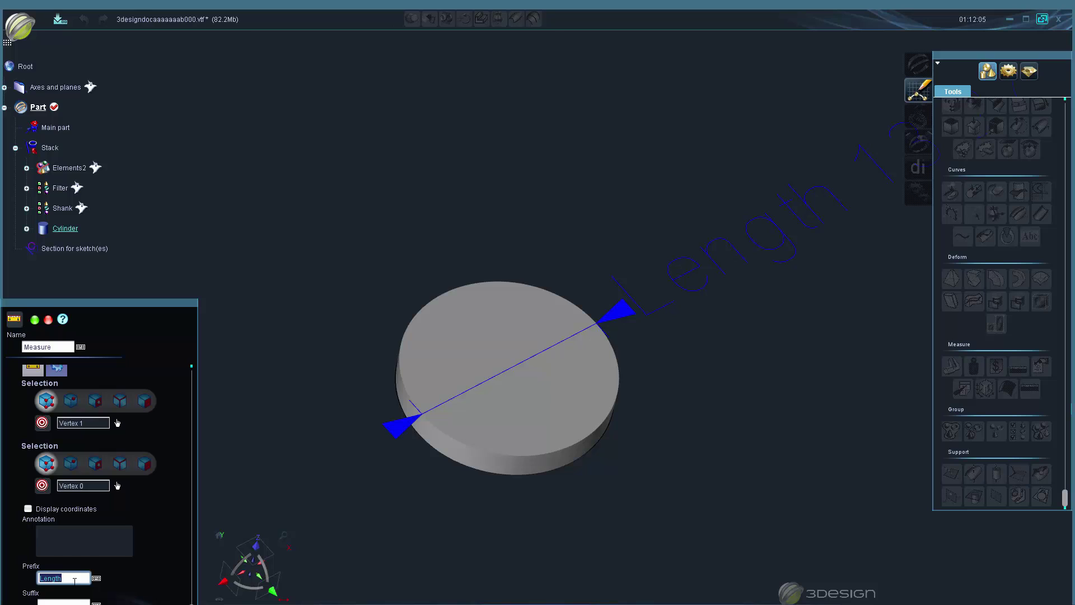
type("=")
key("Return")
left_click(64, 603)
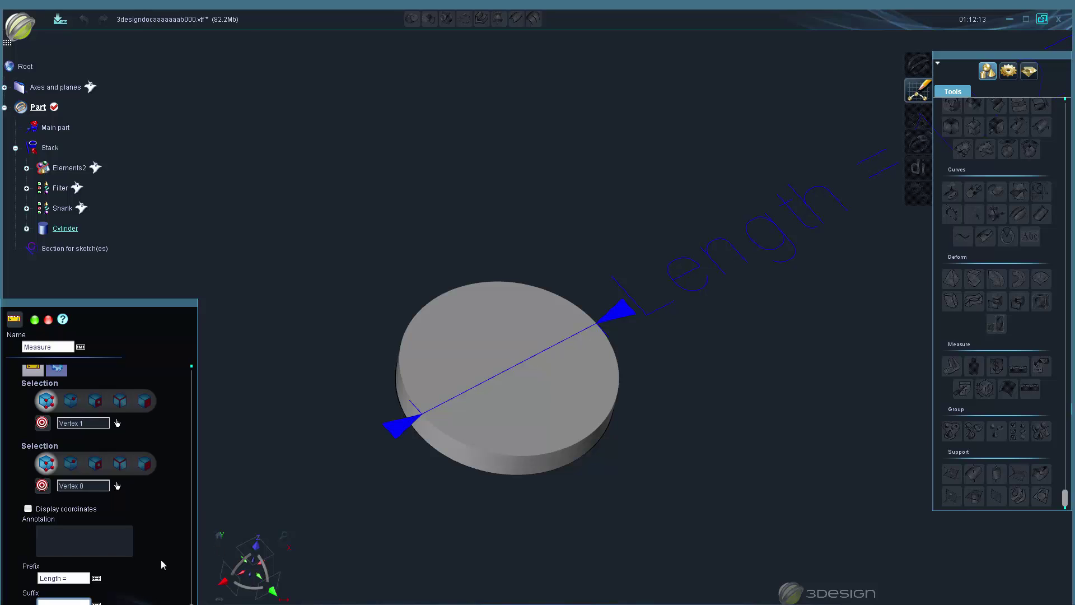
key("Return")
scroll(697, 268, "down", 3)
scroll(700, 273, "down", 2)
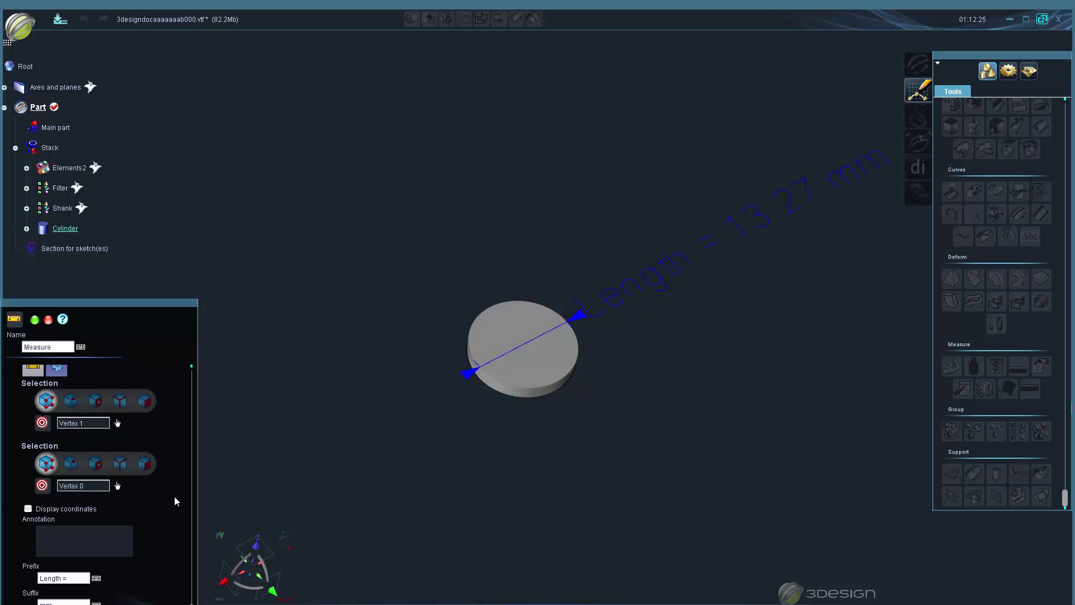
Step: Clear both the prefix and the suffix of the length measure
left_click(81, 576)
left_click_drag(81, 576, 35, 581)
key("BackSpace")
left_click(52, 600)
key("BackSpace")
key("BackSpace")
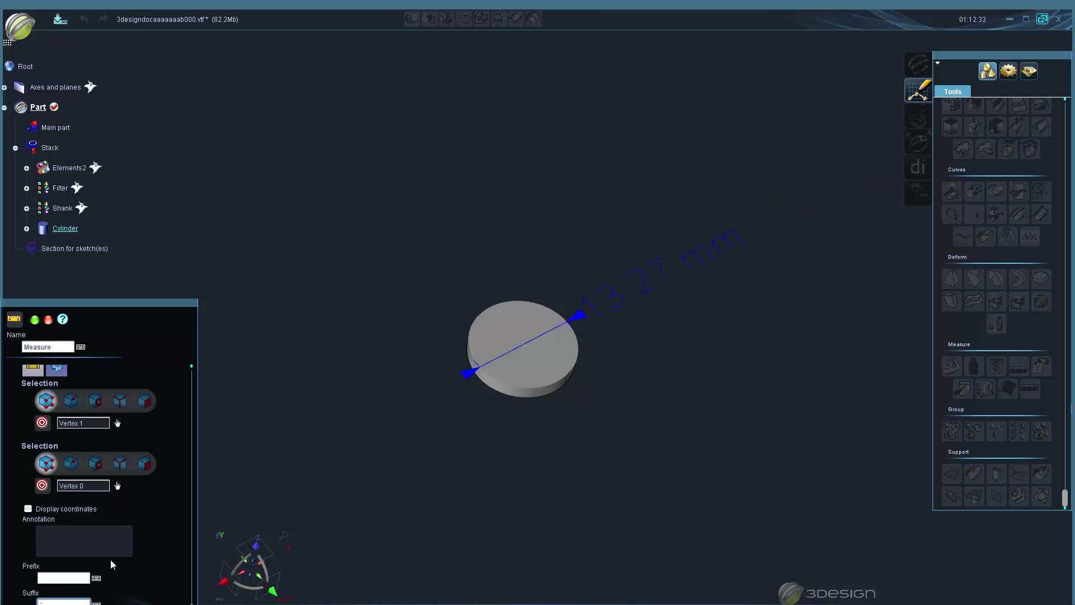
key("Return")
scroll(437, 483, "up", 2)
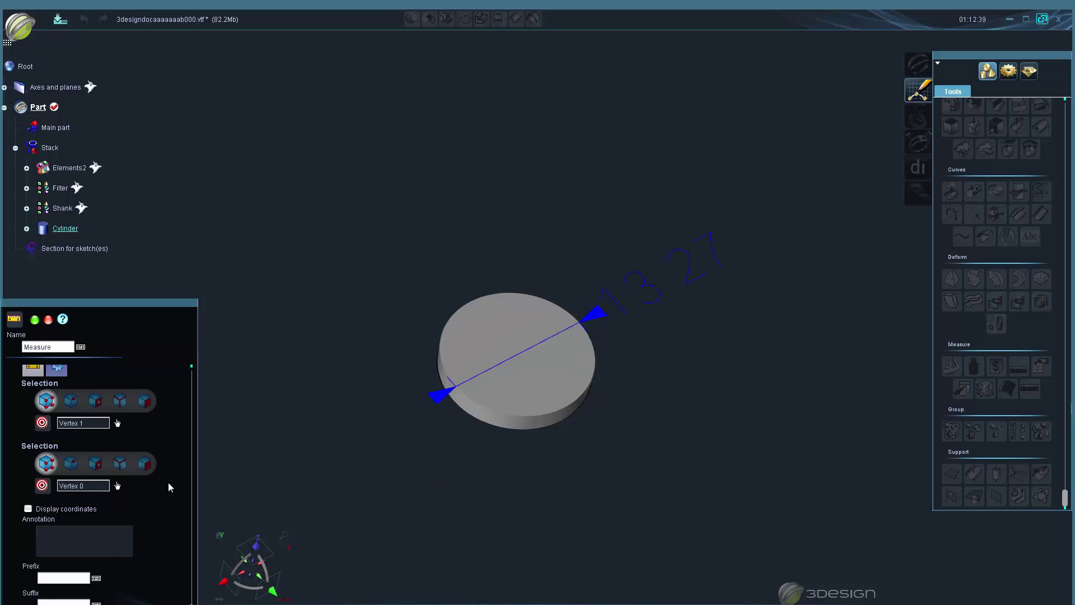
Step: Display the coordinates of the measured points and hide them again
scroll(152, 509, "up", 1)
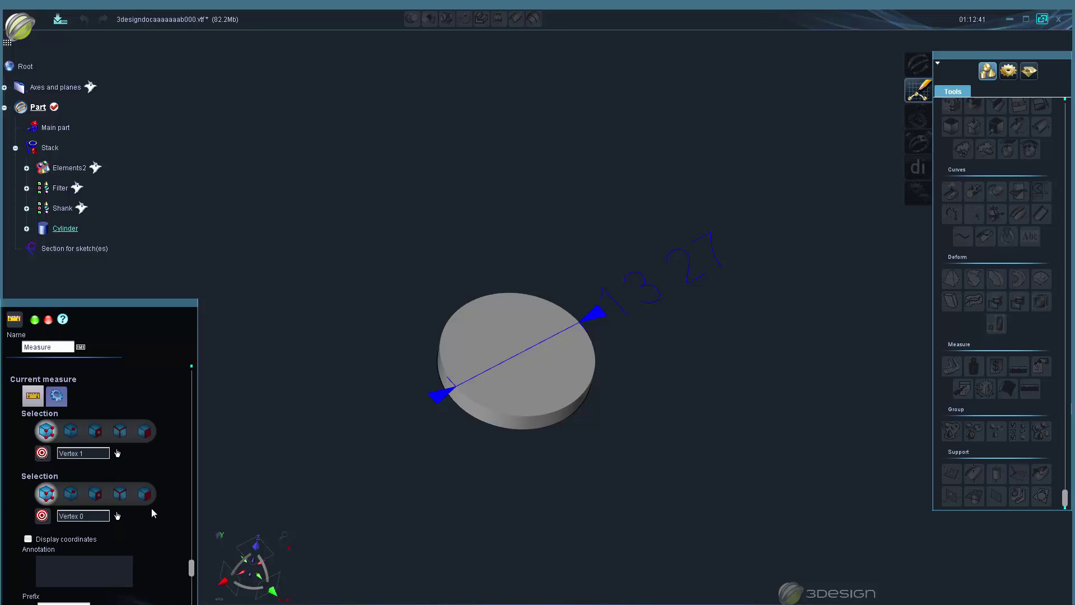
left_click(28, 539)
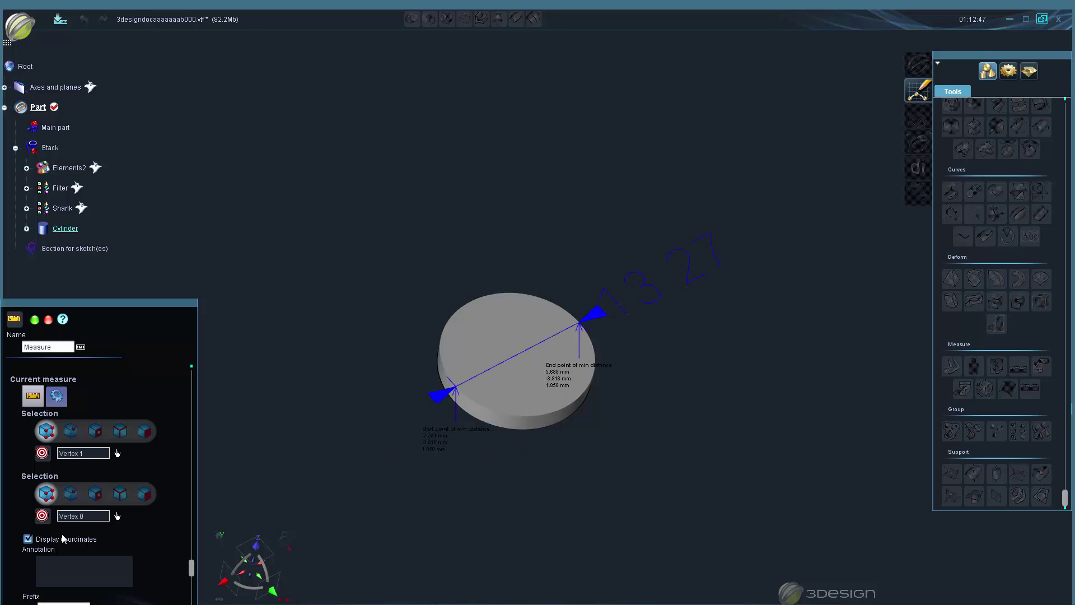
left_click(28, 539)
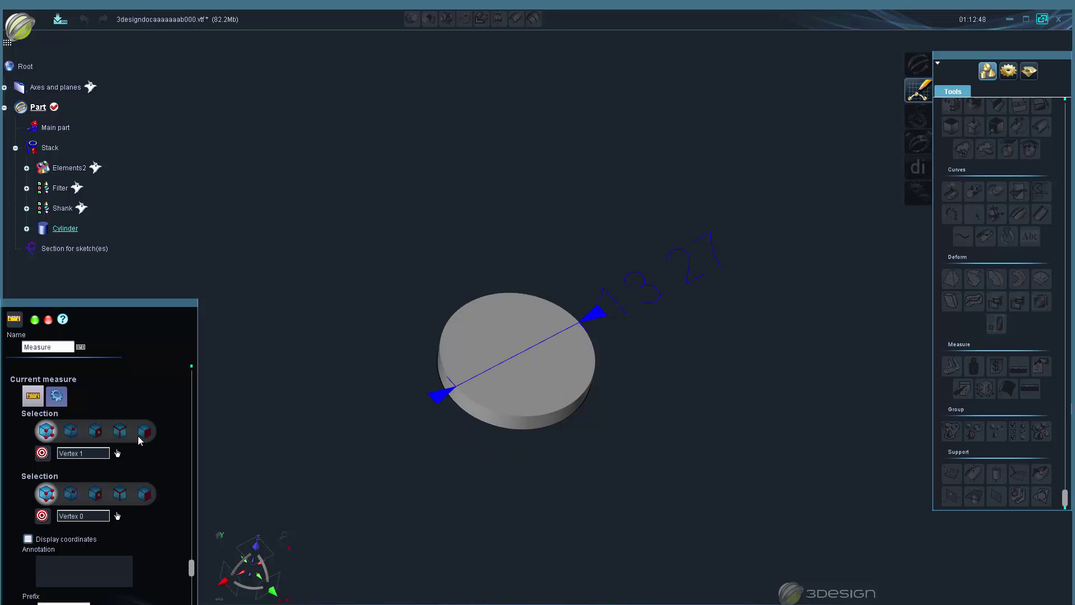
Step: Compare the alignment options of the length text, keeping it vertically centred and choosing the first horizontal alignment
left_click(56, 398)
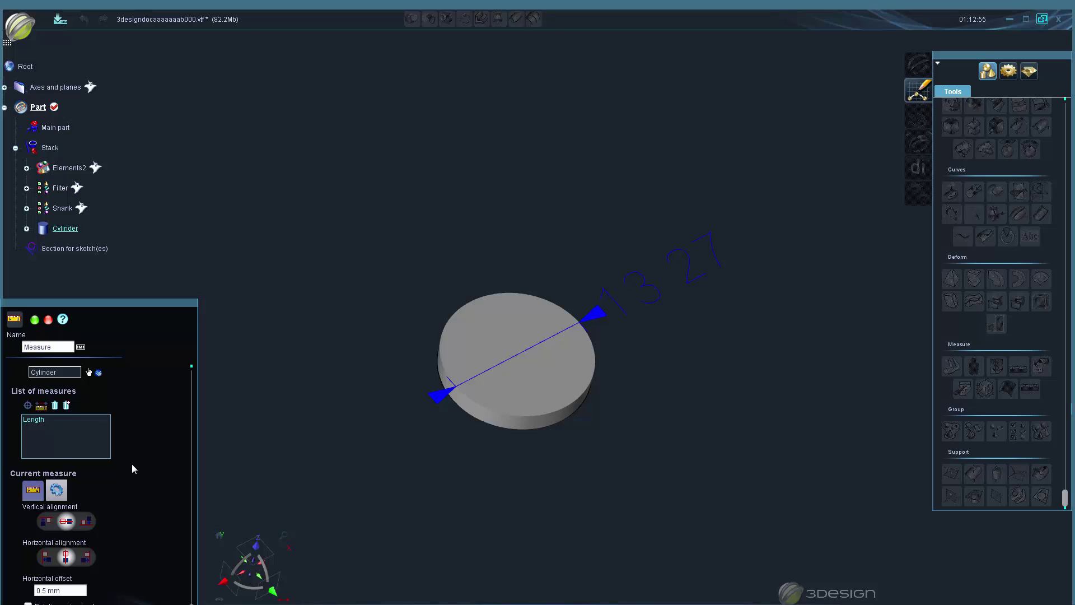
left_click(48, 525)
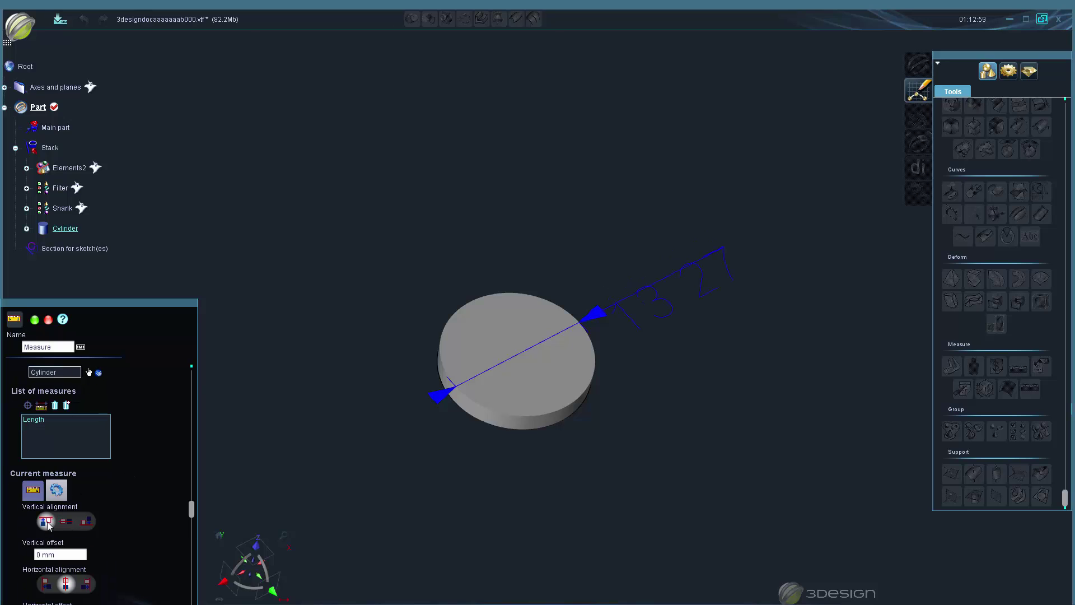
left_click(65, 522)
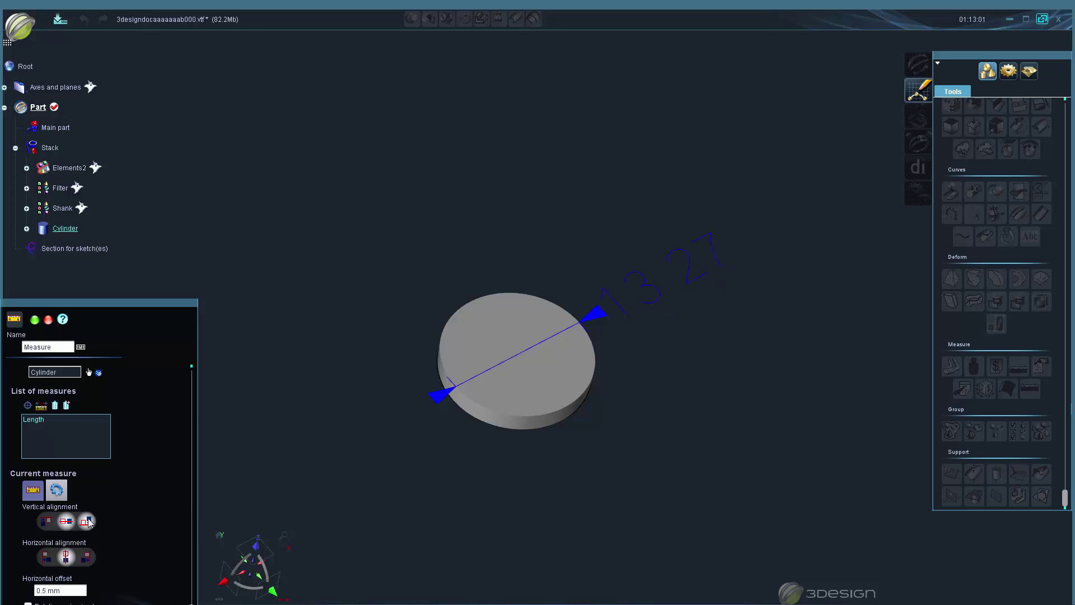
left_click(87, 522)
left_click(65, 522)
left_click(48, 556)
left_click(85, 557)
left_click(65, 557)
left_click(85, 557)
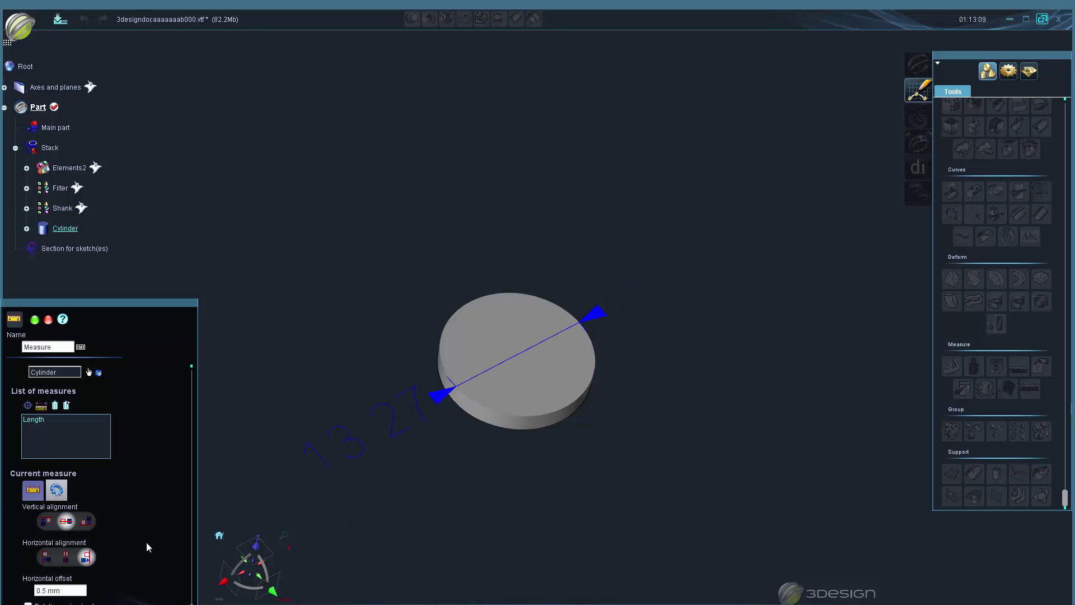
left_click(48, 558)
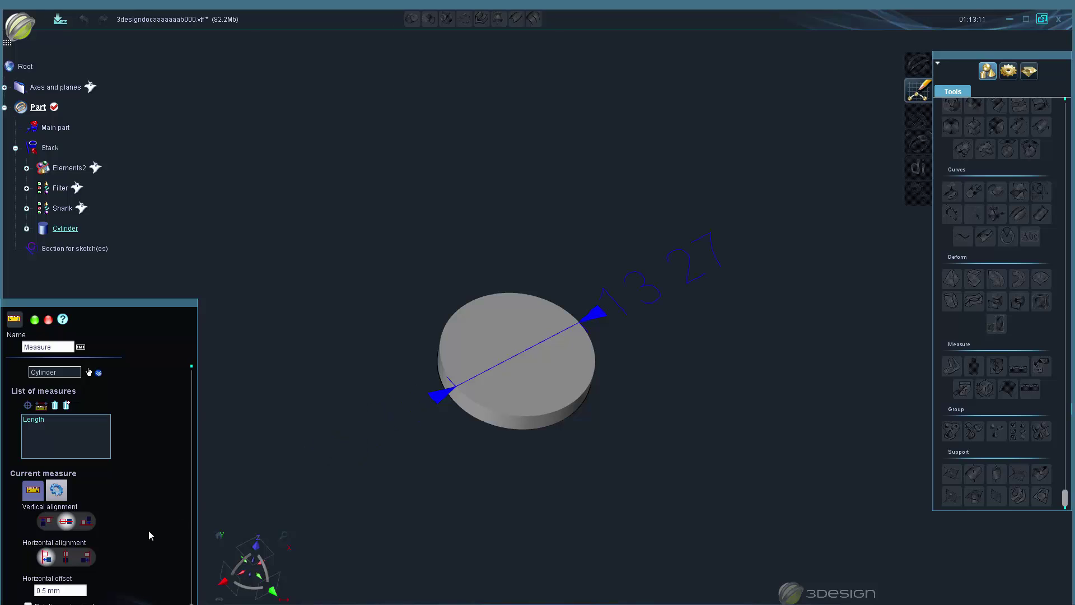
Step: Set the horizontal offset of the length text to 1.9 mm
left_click(66, 591)
key("Up")
key("Down")
key("Down")
key("Down")
key("Down")
Step: Put the length dimension in the OXY plane and look at the cylinder from the top
scroll(141, 546, "up", 1)
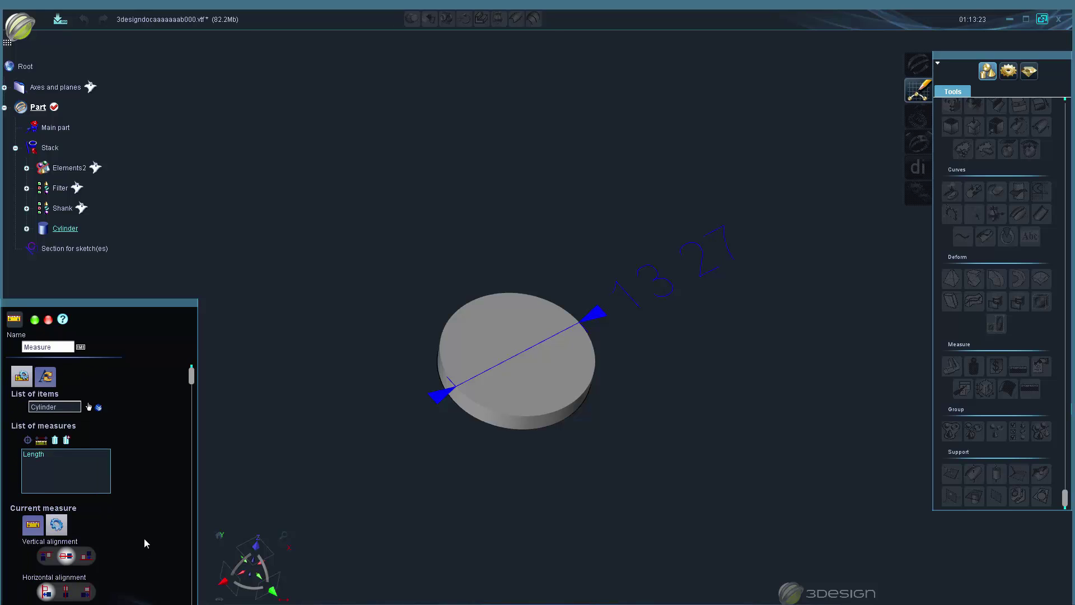
scroll(144, 536, "down", 1)
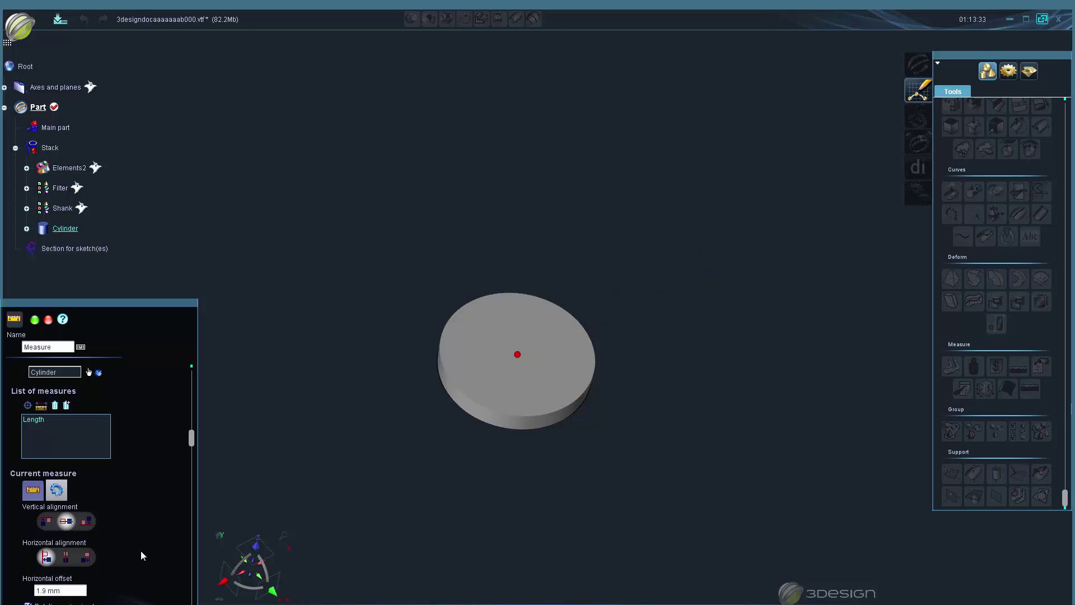
scroll(141, 552, "down", 3)
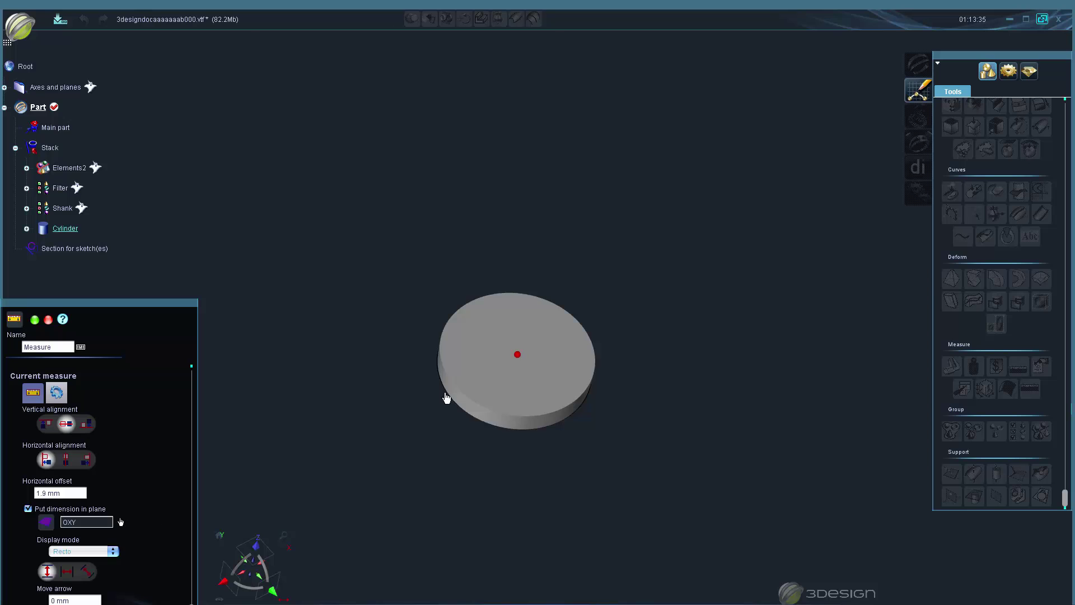
scroll(579, 404, "down", 1)
key("t")
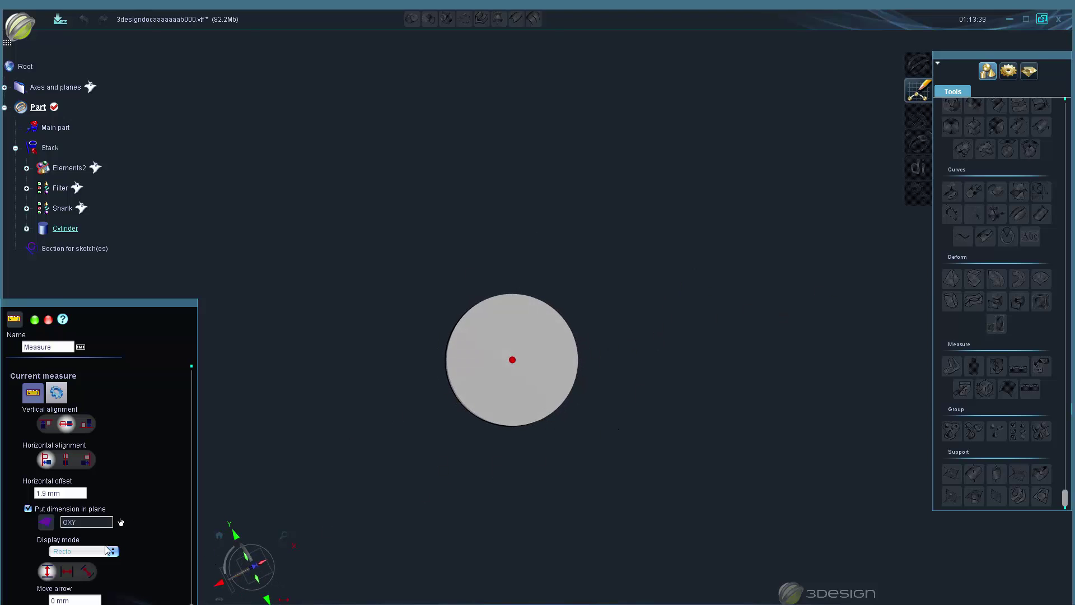
Step: Align the in-plane dimension with the measured line and move its arrow about 13.12 mm away, clear of the cylinder
left_click(84, 599)
left_click(68, 573)
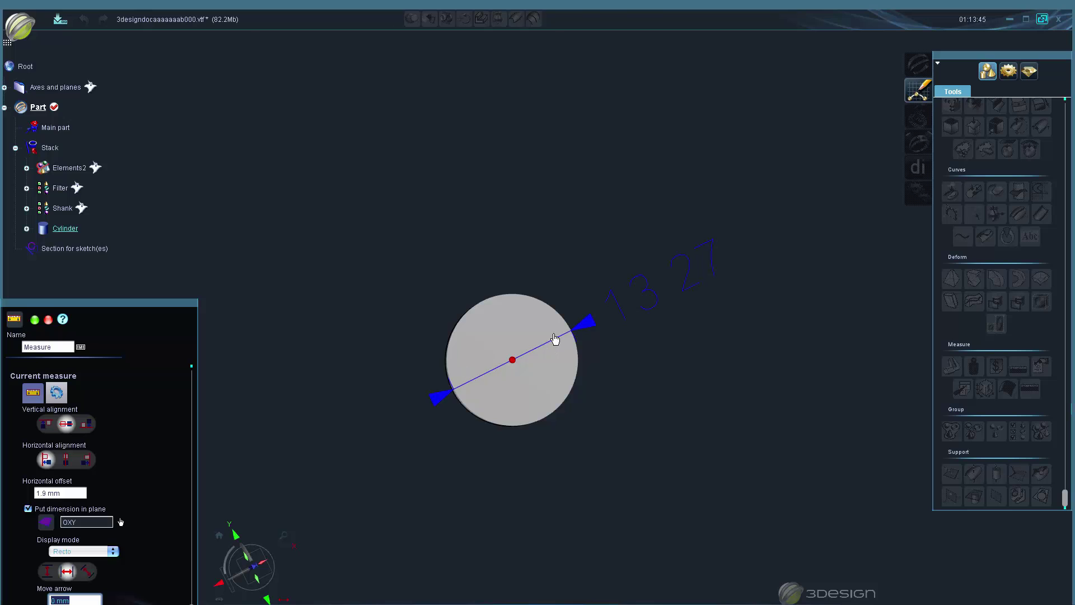
left_click(87, 571)
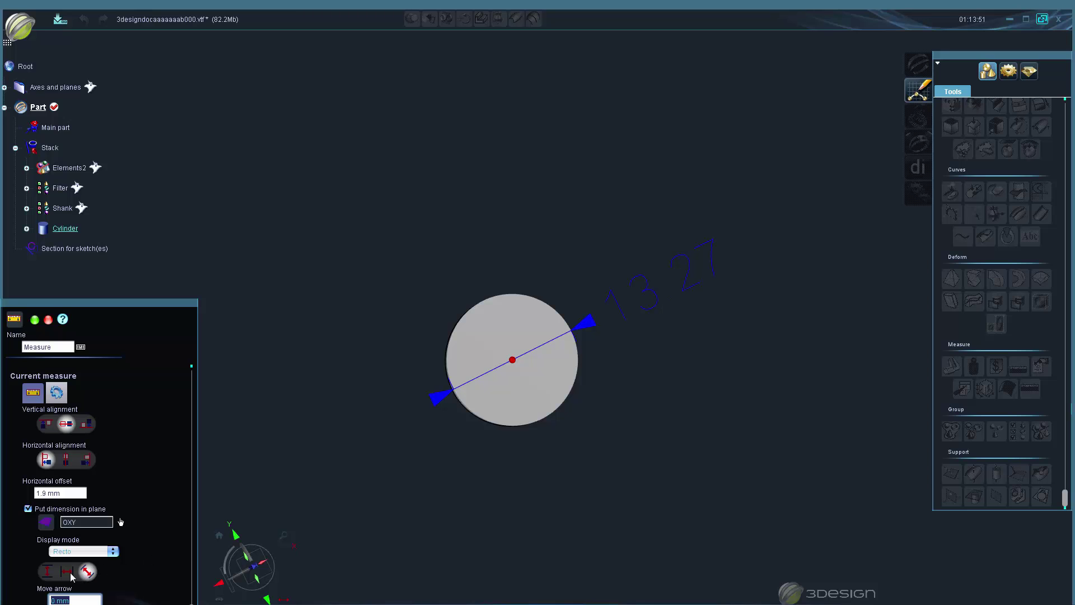
middle_click_drag(541, 401, 556, 383)
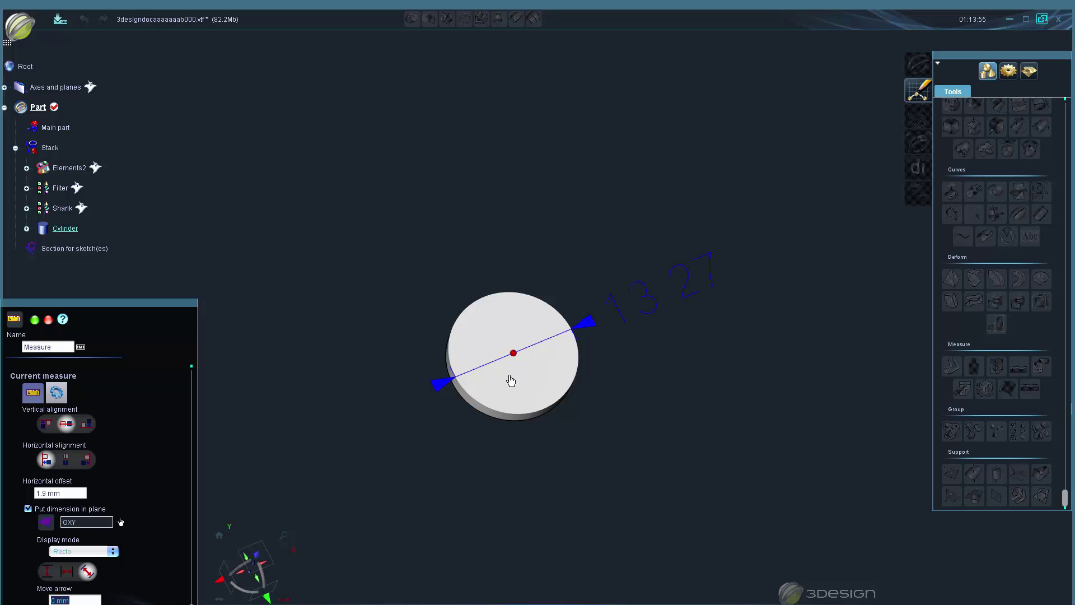
mouse_move(511, 359)
left_mouse_down()
mouse_move(449, 247)
mouse_move(516, 348)
left_mouse_up()
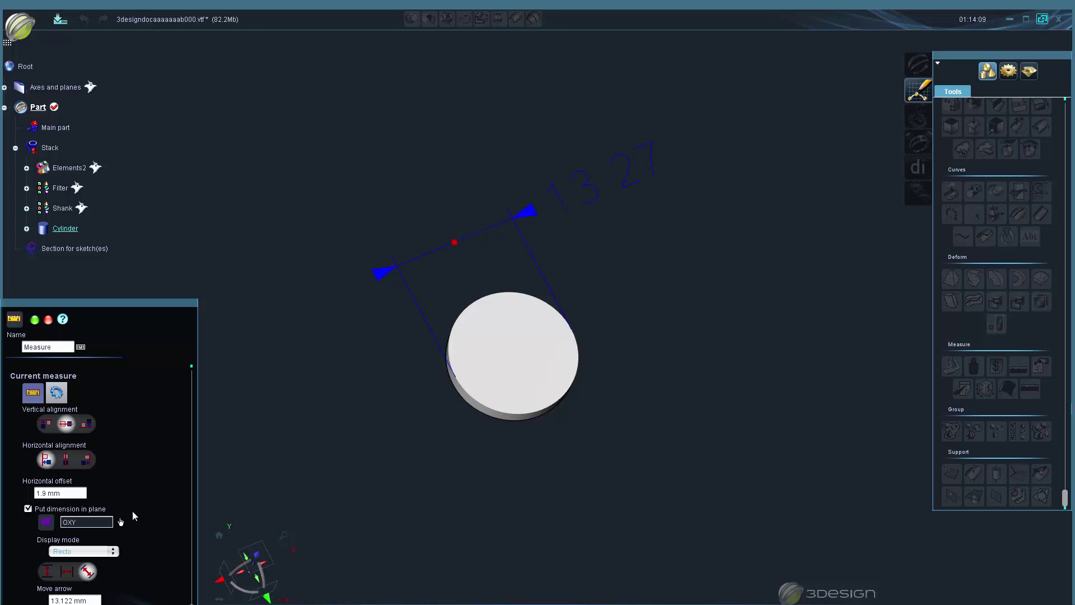
Step: Try the Verso display mode on the in-plane dimension and return it to Recto
left_click(86, 553)
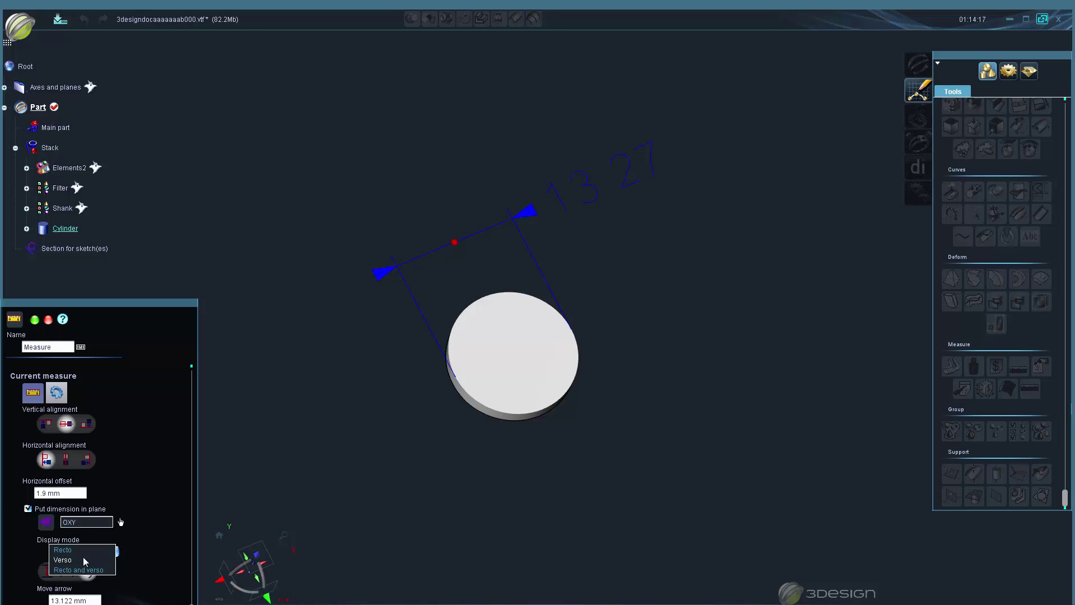
left_click(84, 560)
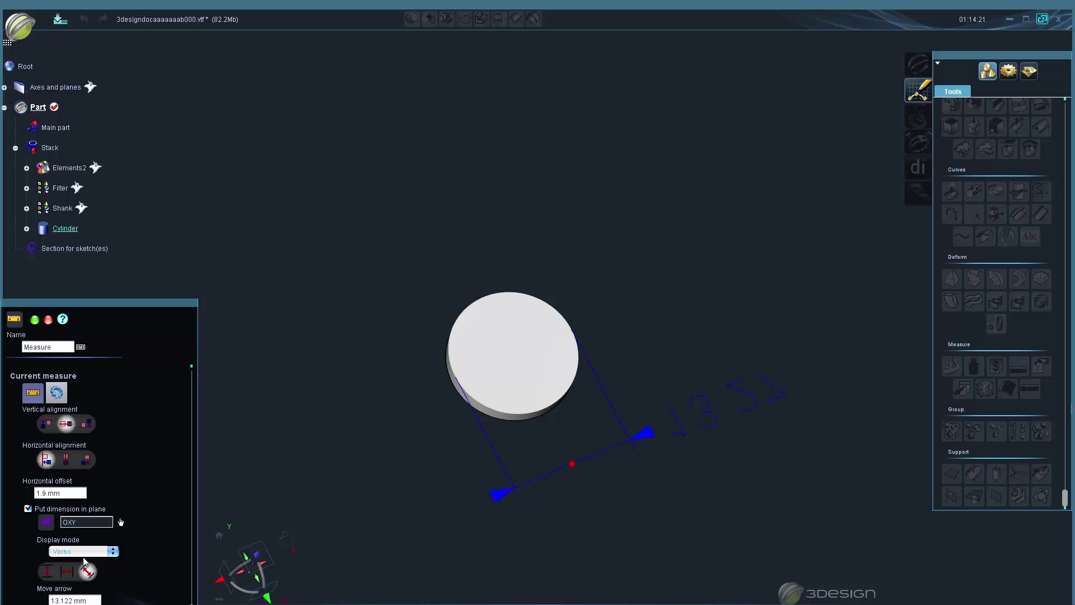
left_click(84, 552)
left_click(81, 560)
left_click(88, 554)
left_click(83, 549)
left_click(95, 553)
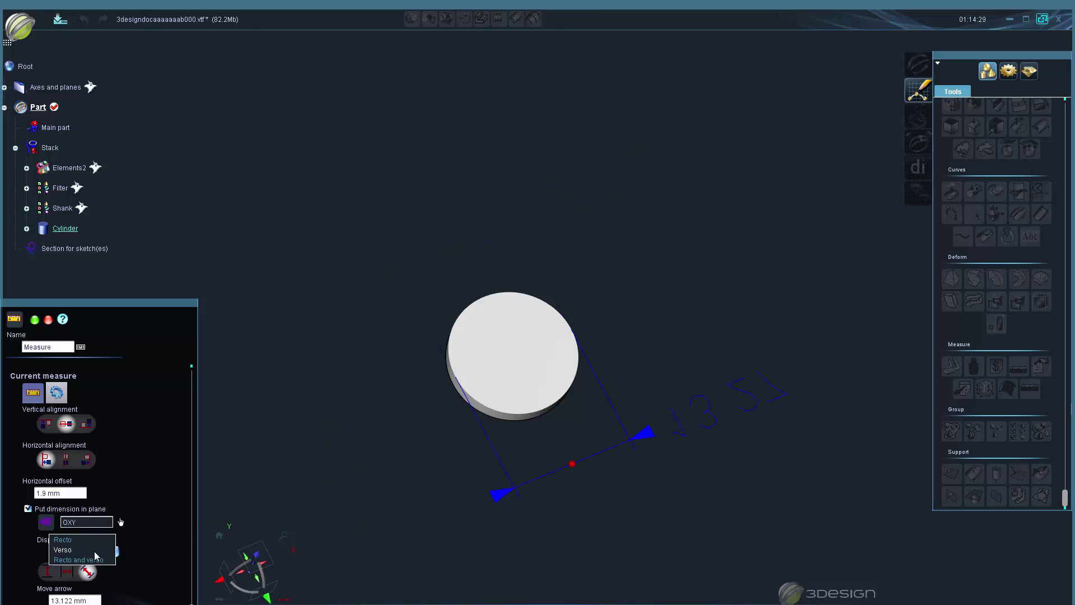
left_click(93, 541)
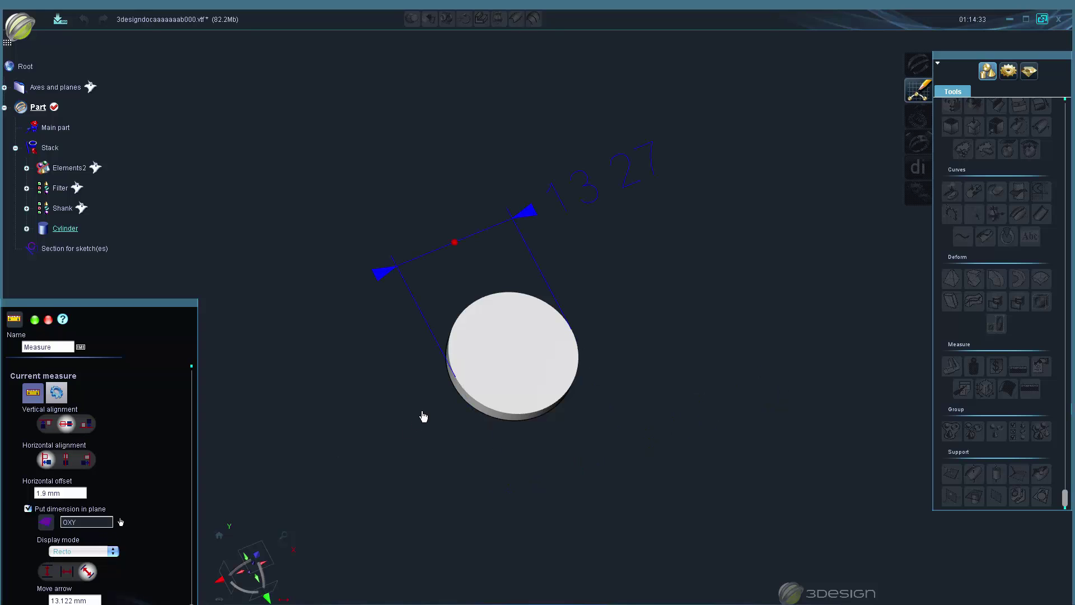
Step: Validate the length measure and check its in-plane dimension on the cylinder from the top view
left_click(34, 320)
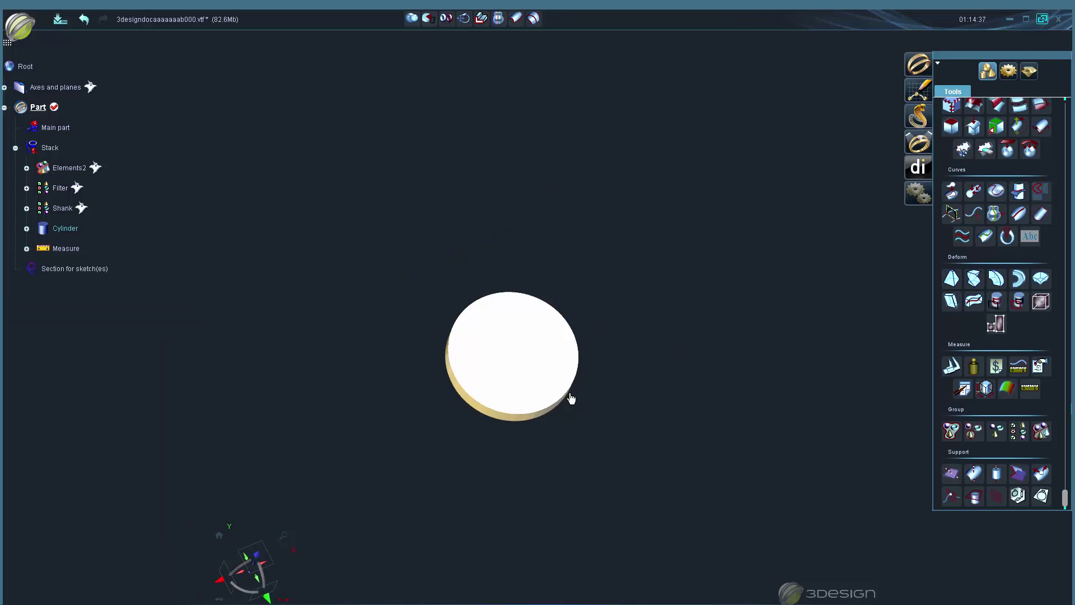
right_click_drag(568, 490, 475, 449)
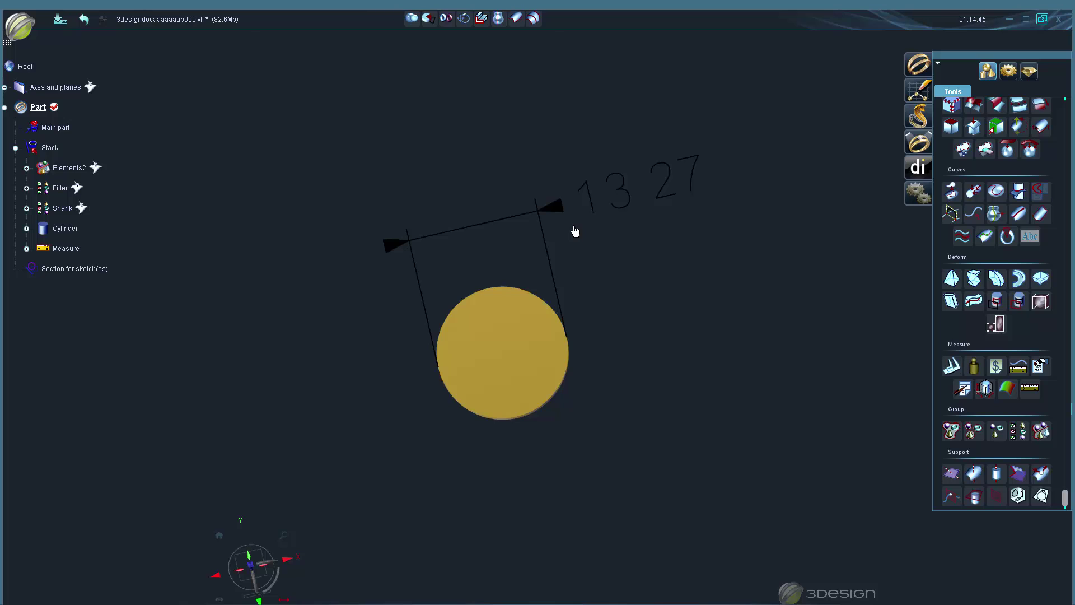
left_click(249, 570)
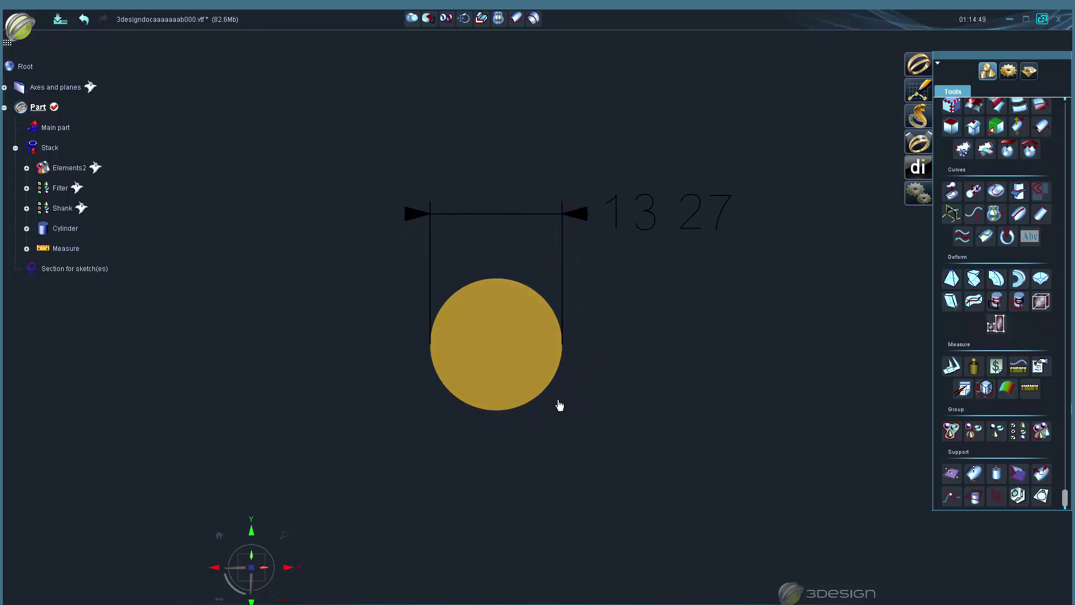
middle_click_drag(627, 411, 669, 418)
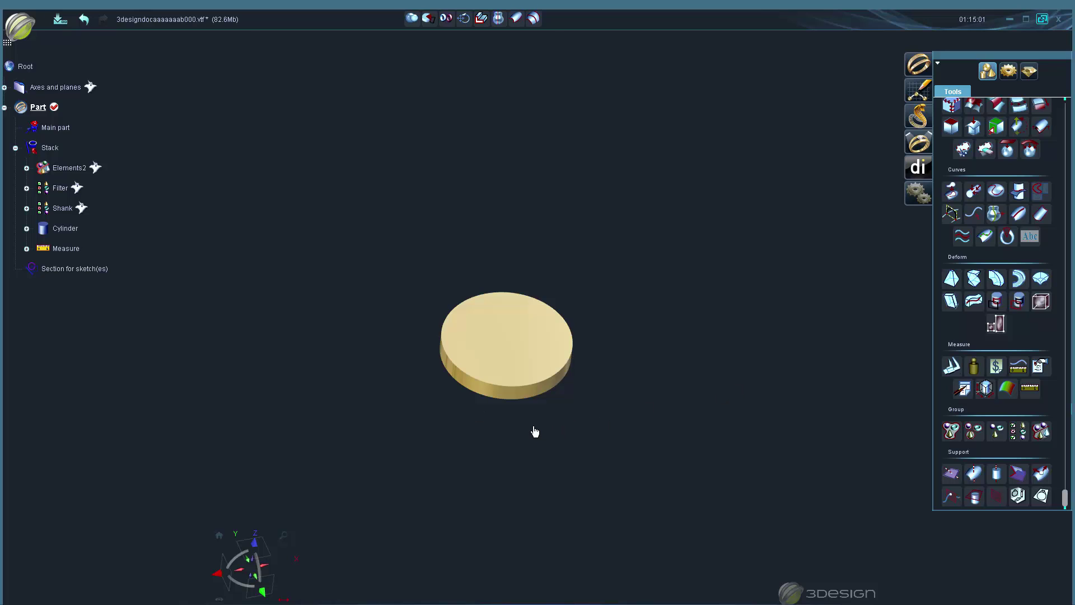
Step: Reopen the length measure to review its vertex selections and display settings, leaving it without changes
double_click(66, 248)
scroll(122, 559, "down", 3)
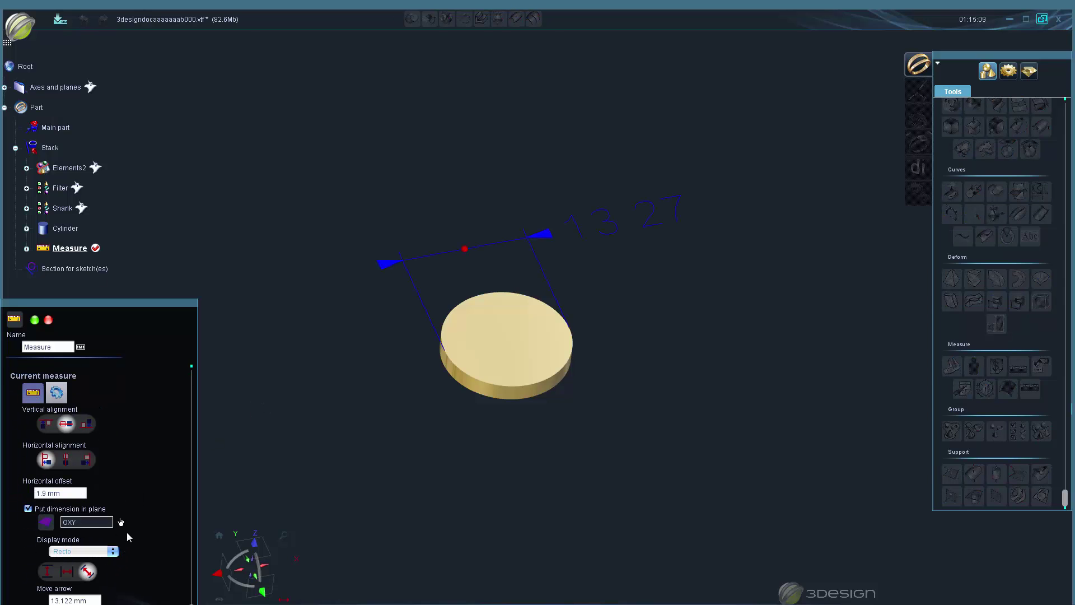
scroll(127, 532, "up", 3)
left_click(56, 509)
scroll(126, 518, "down", 3)
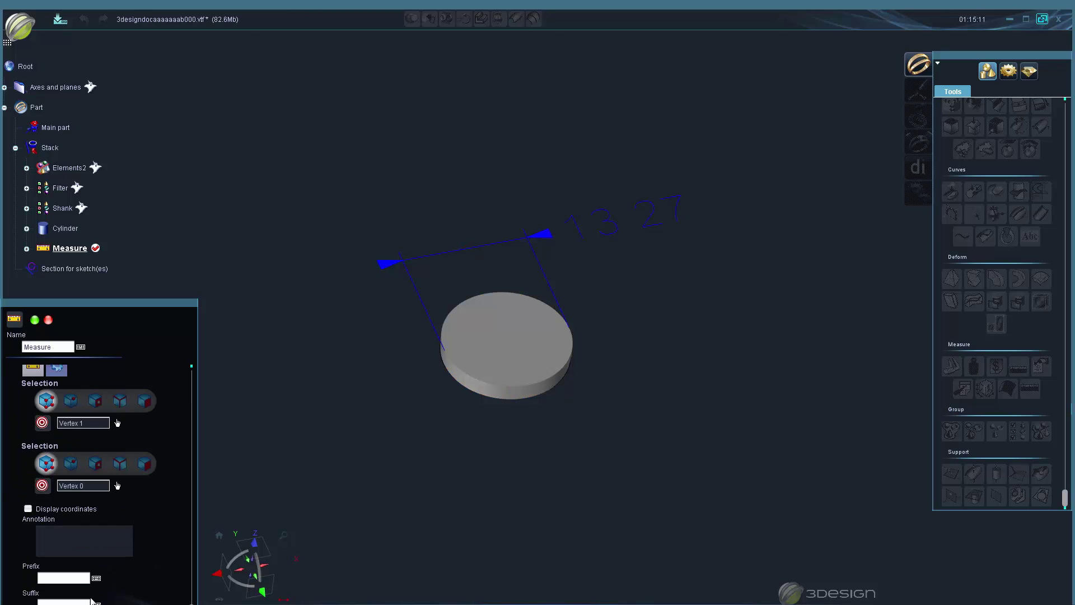
scroll(106, 500, "up", 3)
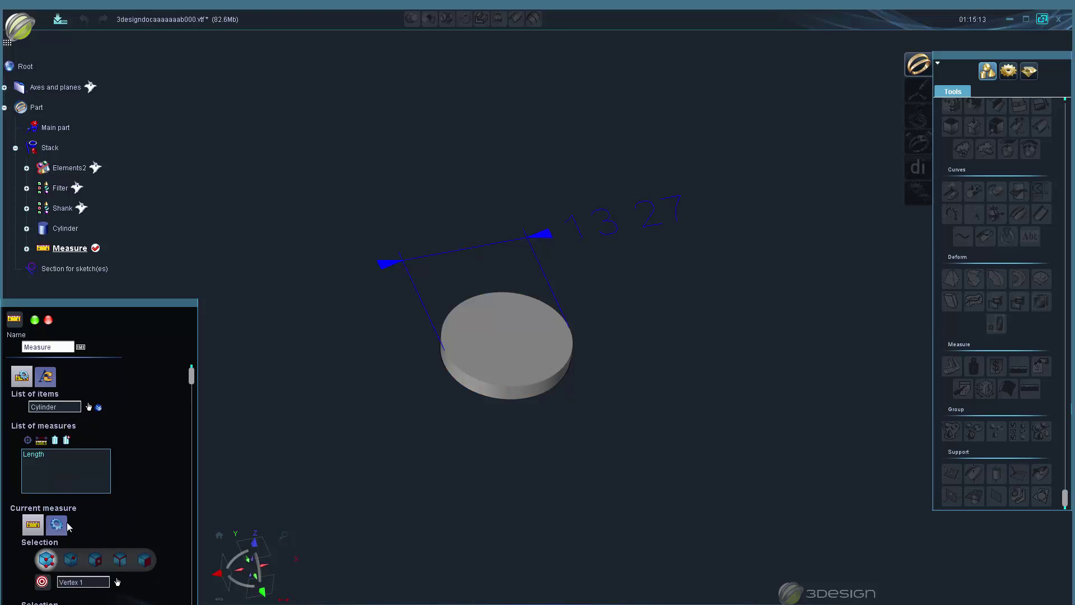
left_click(33, 522)
scroll(122, 523, "down", 3)
scroll(124, 522, "up", 3)
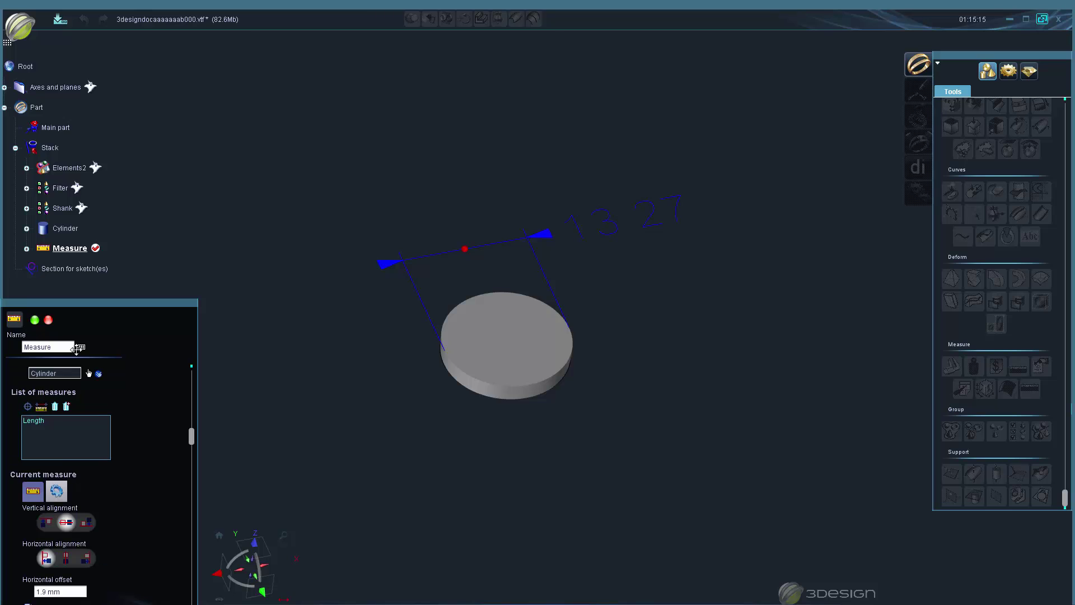
left_click(49, 320)
Step: Delete the existing length measure and start a new measure on the cylinder with a Length entry
left_click(65, 248)
key("Delete")
left_click(512, 363)
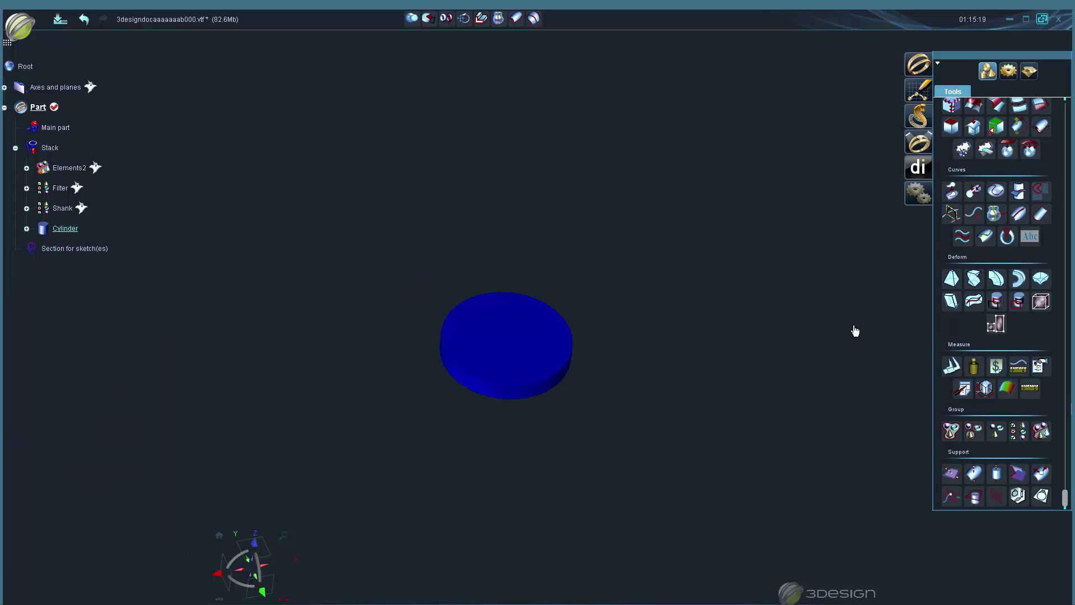
left_click(1030, 389)
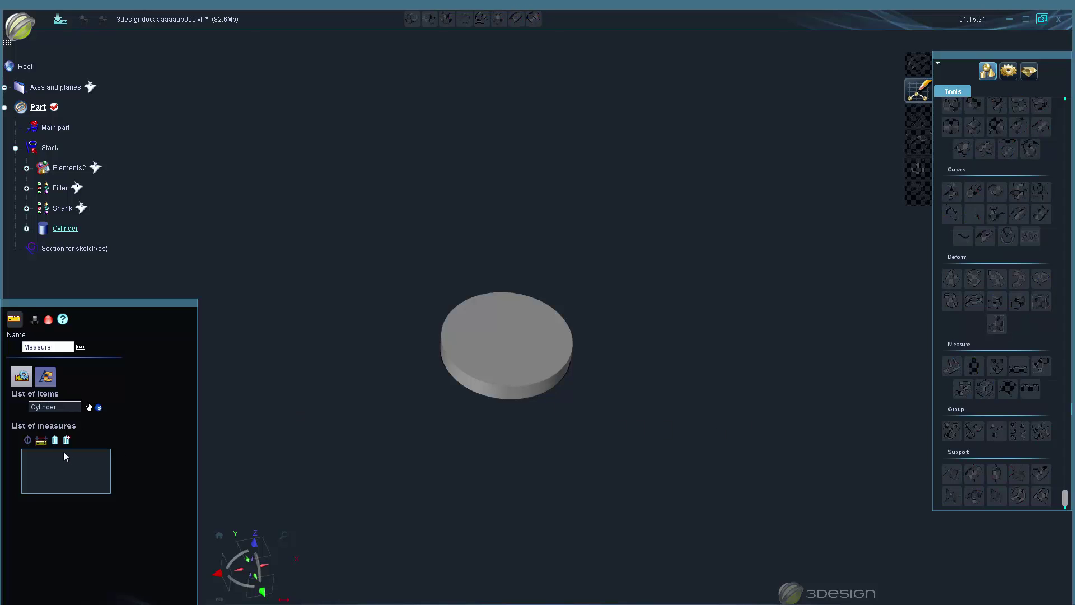
scroll(140, 500, "down", 4)
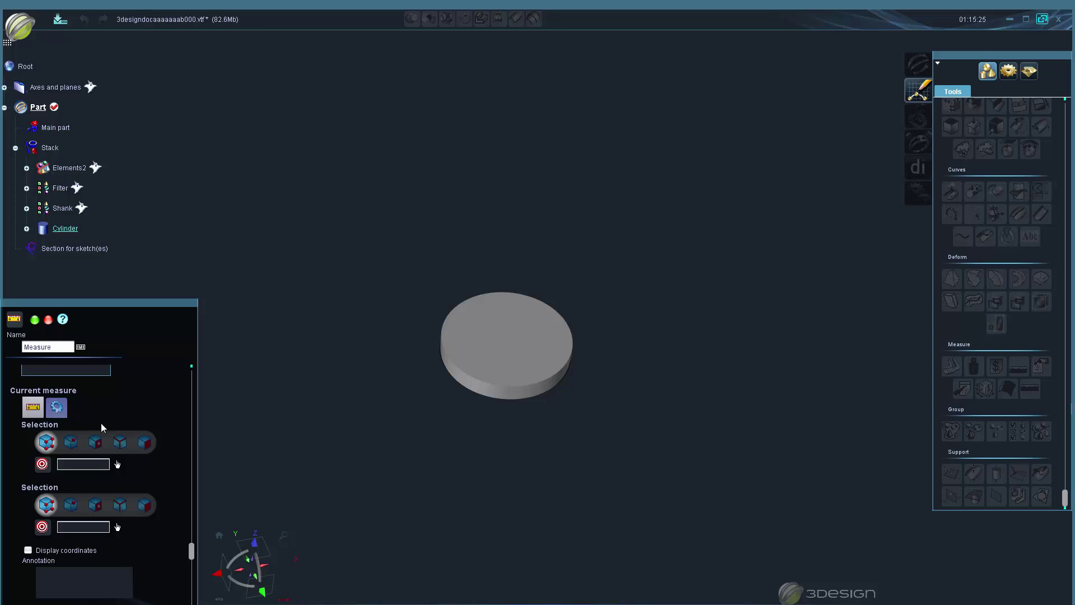
scroll(617, 373, "up", 3)
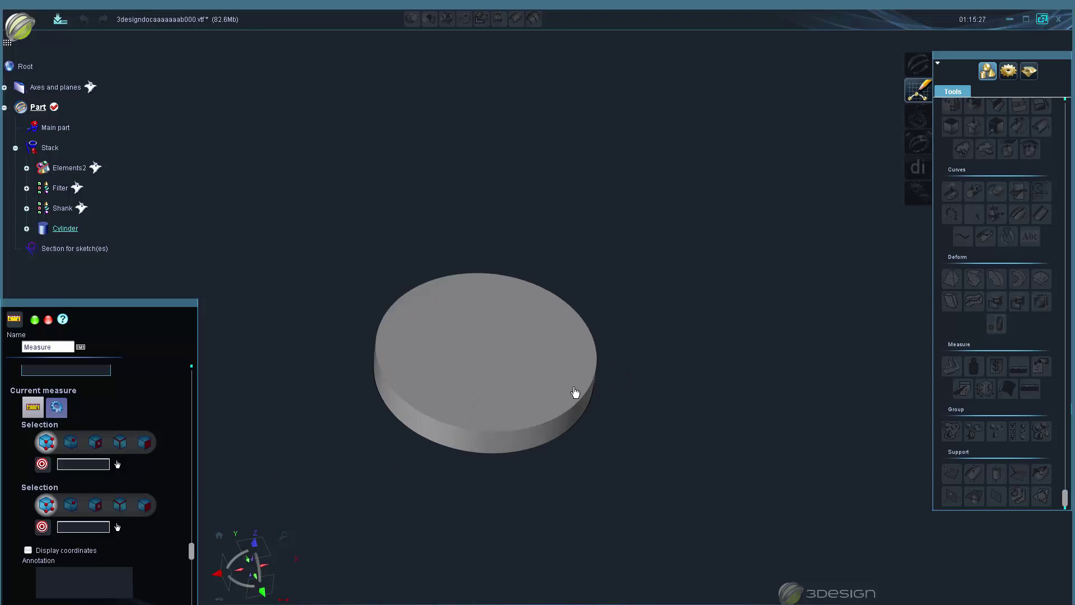
middle_click_drag(513, 386, 588, 363)
scroll(582, 365, "up", 2)
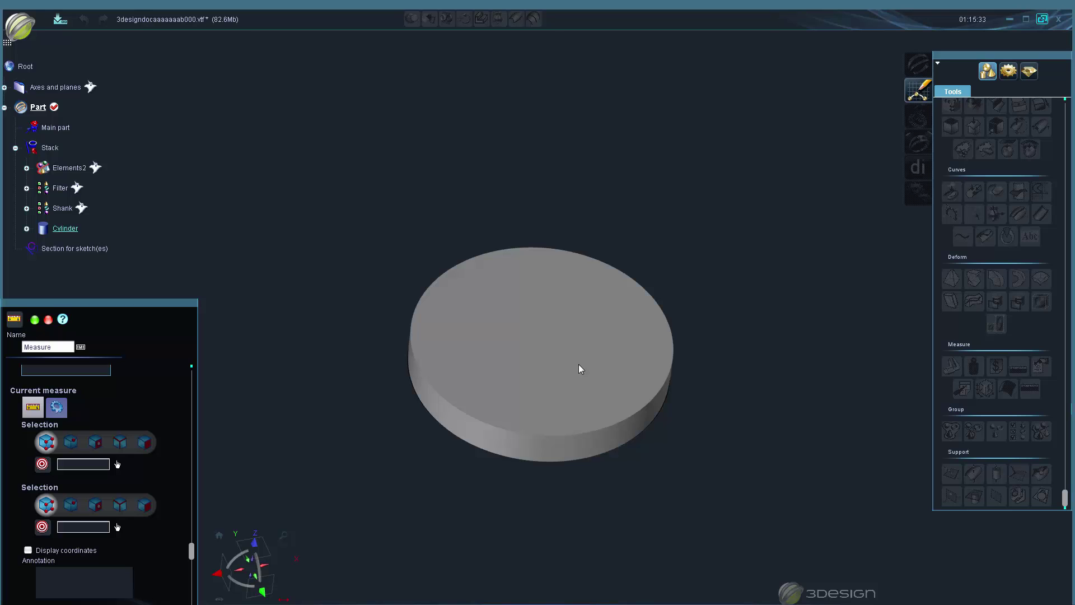
Step: Use a point on the cylinder's front upper edge as the measure's first reference, placed at position 0.272
left_click(69, 448)
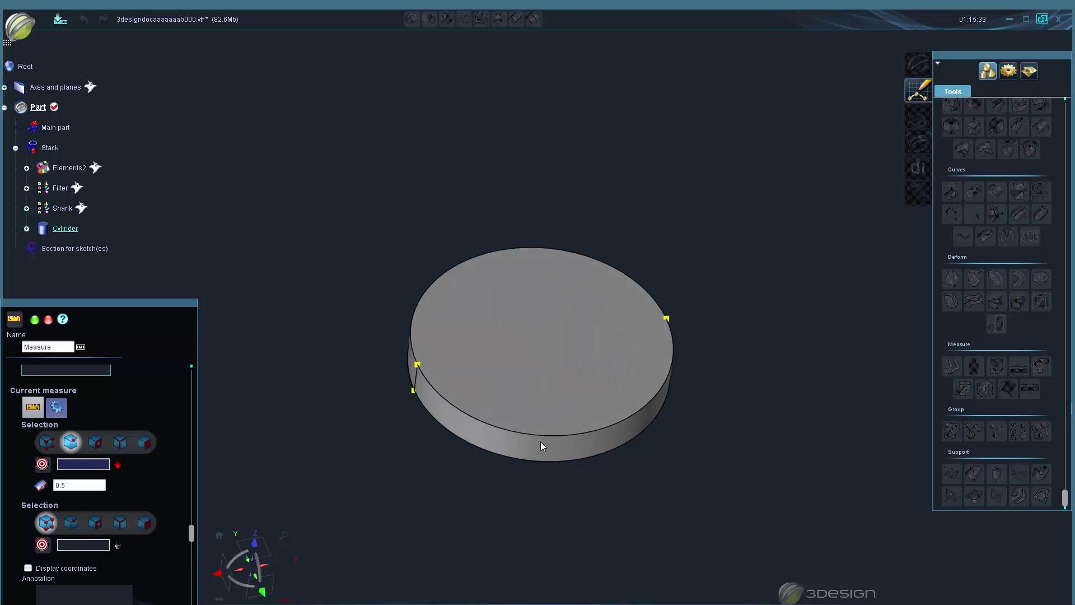
left_click(586, 434)
mouse_move(559, 439)
left_mouse_down()
mouse_move(476, 430)
mouse_move(611, 423)
mouse_move(677, 363)
mouse_move(640, 396)
left_mouse_up()
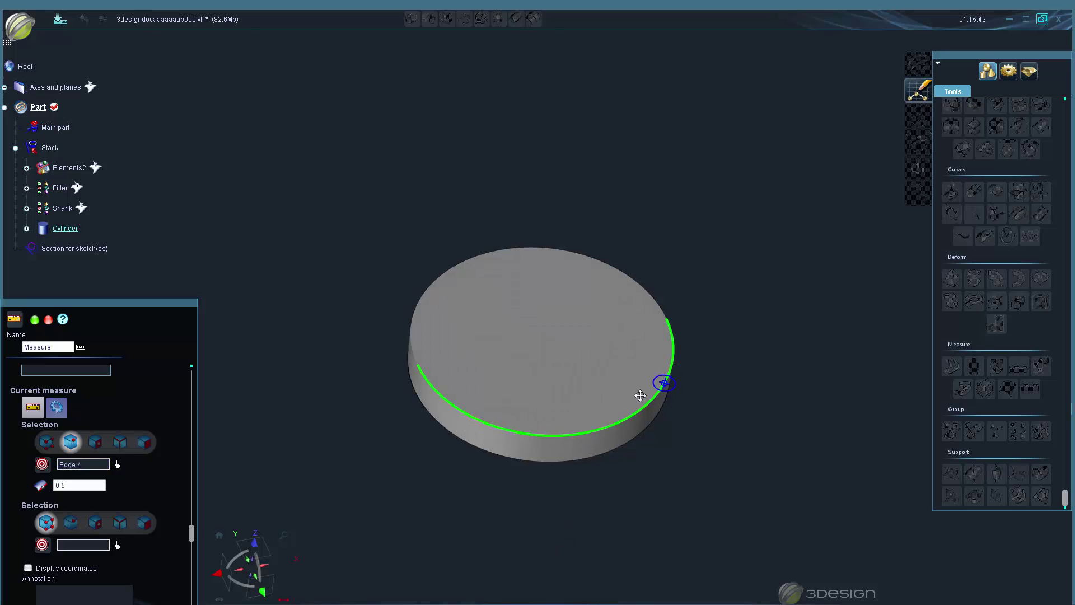
left_click(492, 426)
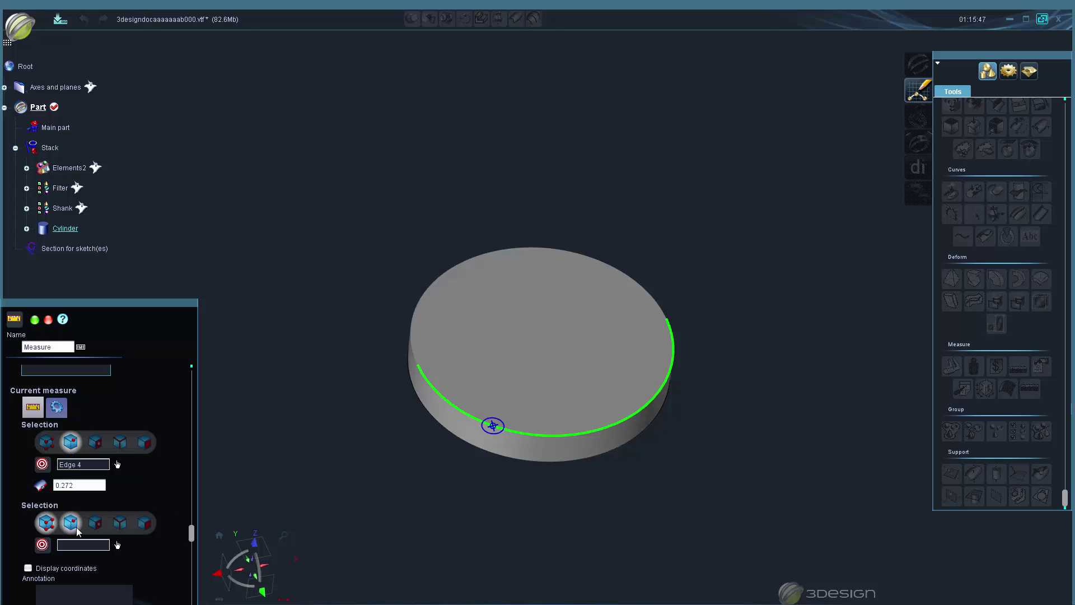
Step: Use a point on the cylinder's upper face as the second reference and try several locations, ending at 0.412 and 0.523
left_click(94, 525)
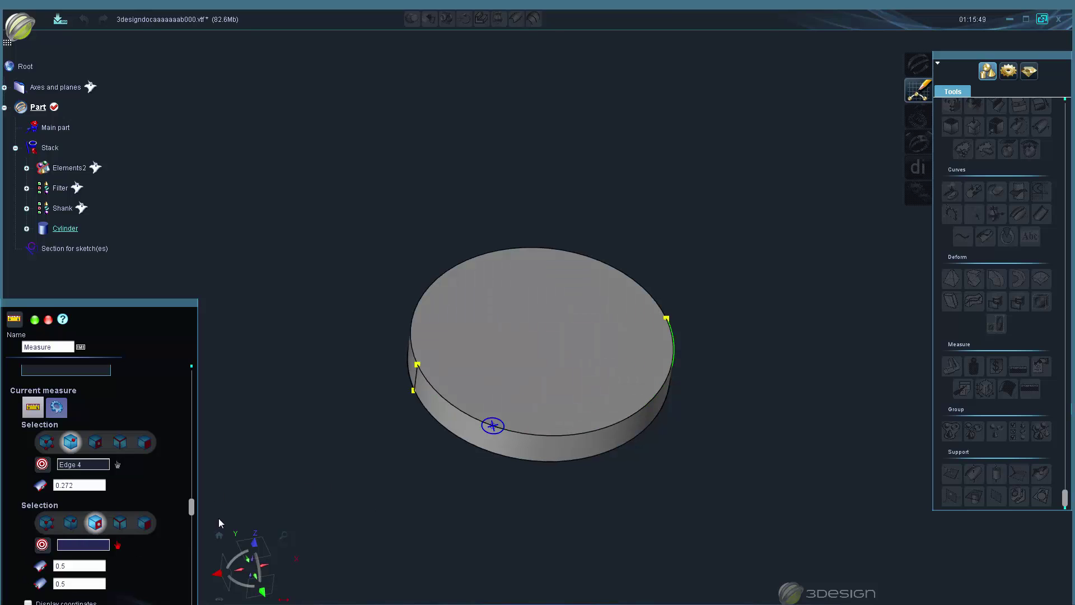
left_click(498, 383)
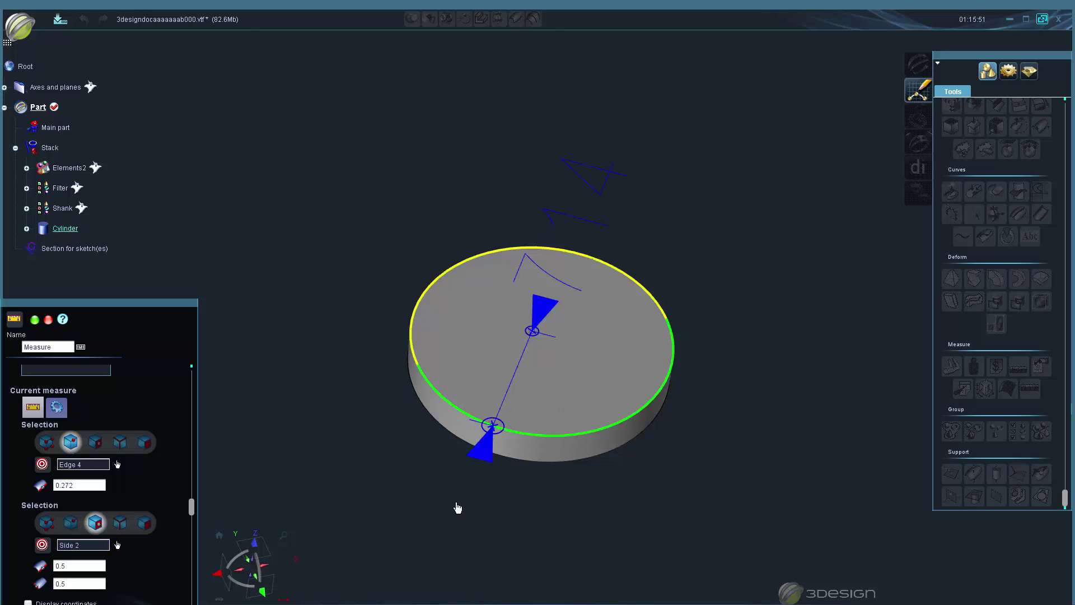
left_click_drag(588, 386, 507, 348)
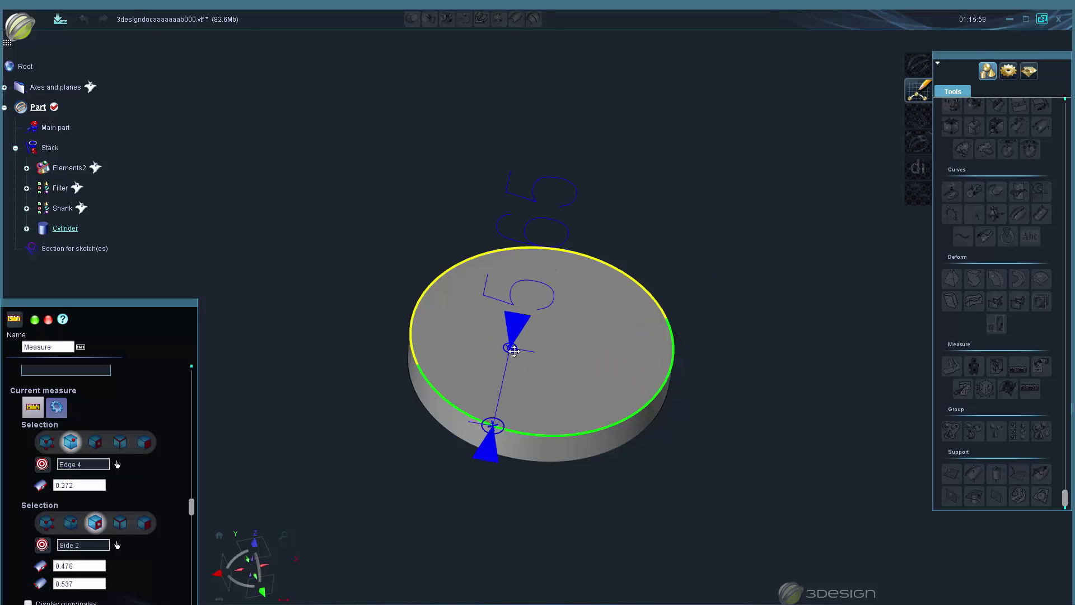
left_click(558, 381)
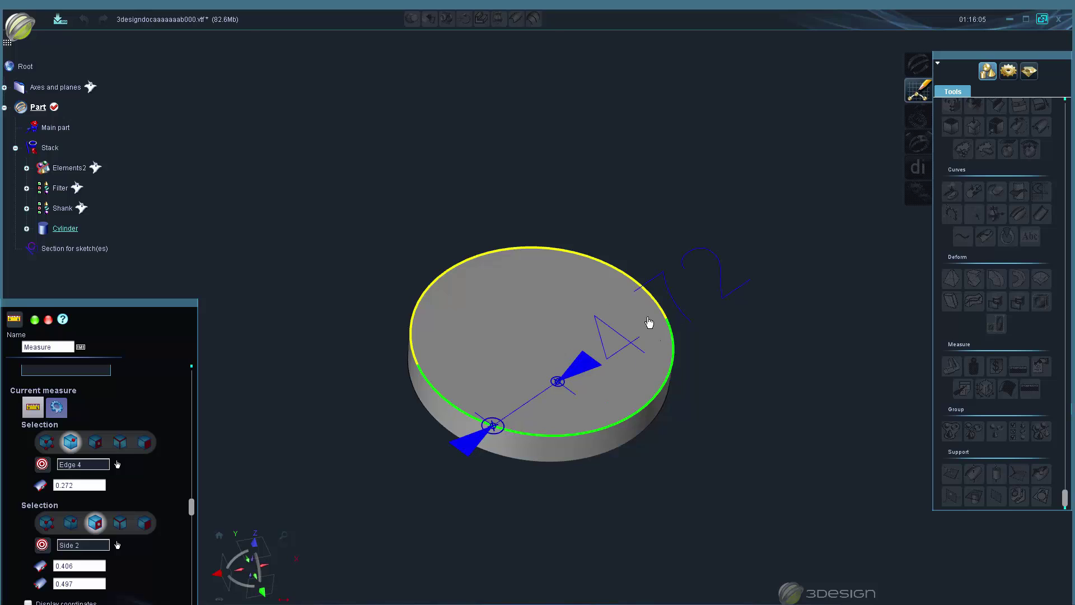
left_click(550, 373)
left_click(525, 353)
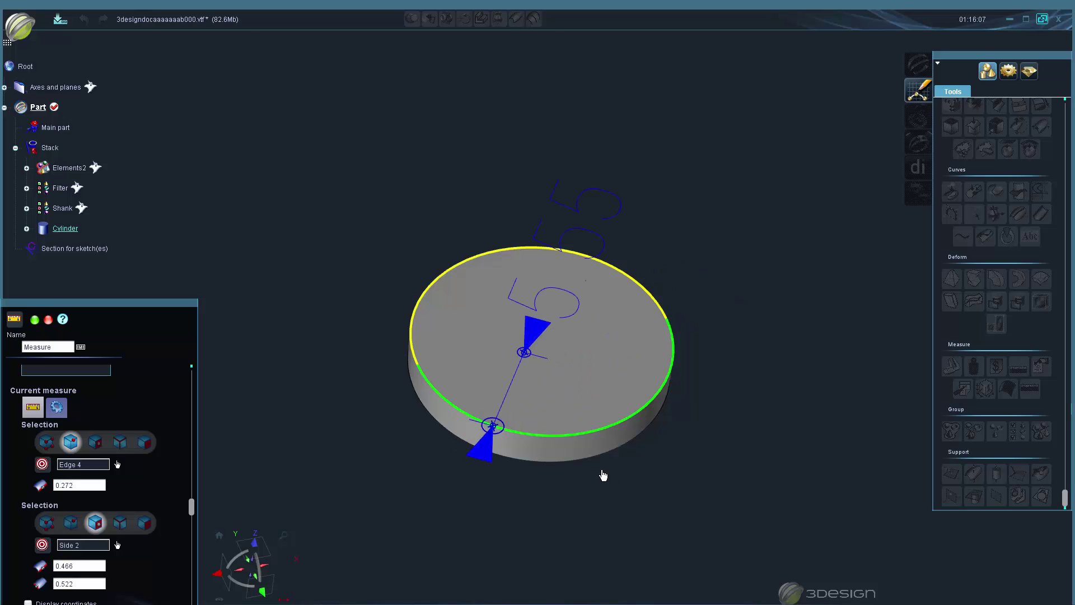
left_click(536, 381)
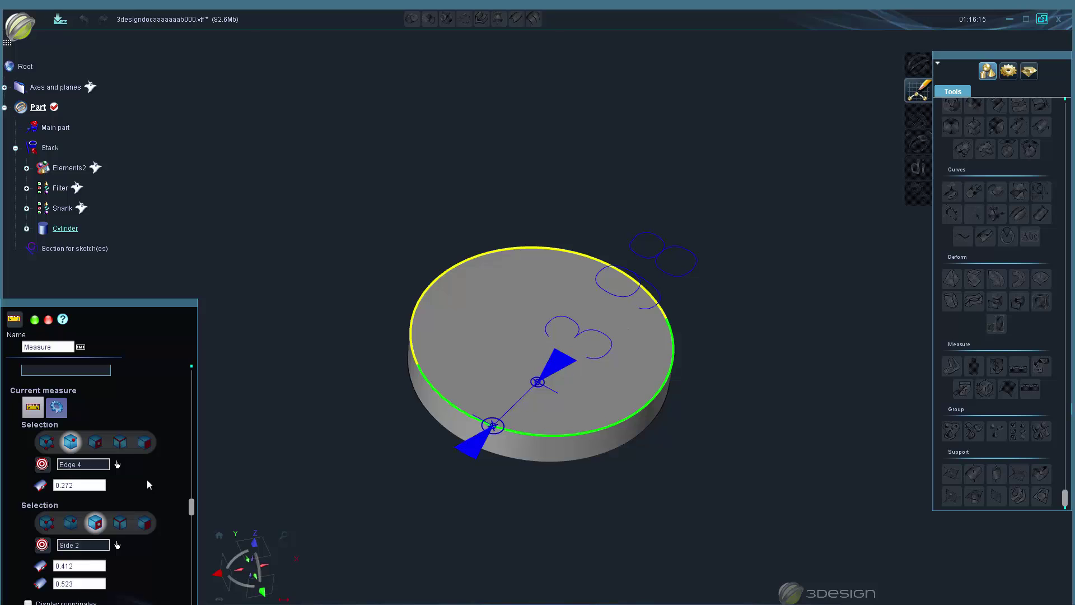
Step: Measure the minimum distance between the cylinder's front upper edge and the lower edge beneath it, using whole edges as references
left_click(120, 442)
left_click(119, 505)
left_click(536, 441)
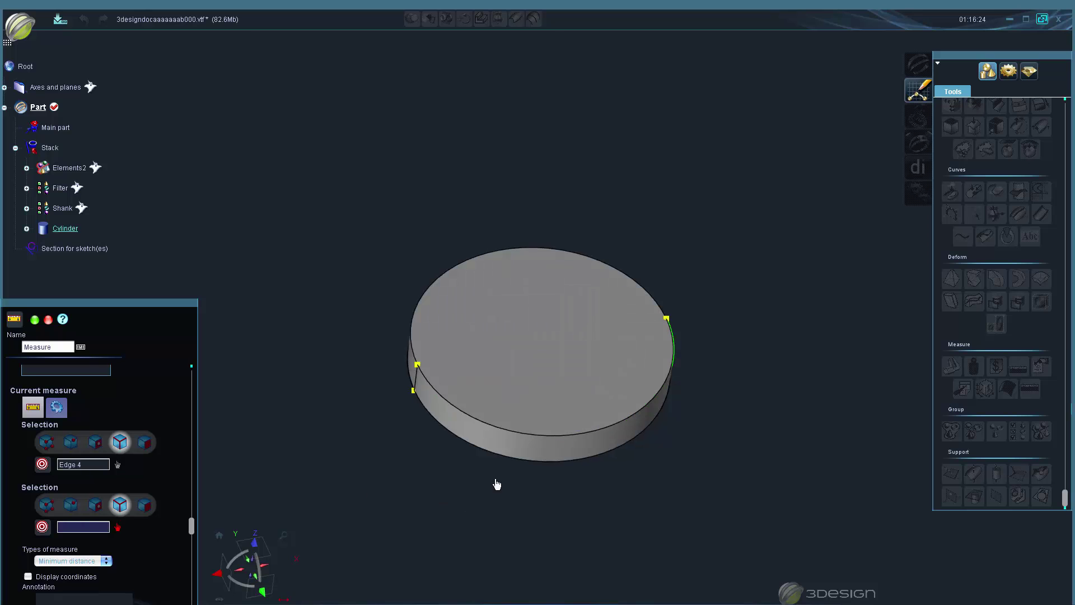
left_click(518, 463)
middle_click_drag(480, 506, 675, 455)
scroll(662, 463, "up", 2)
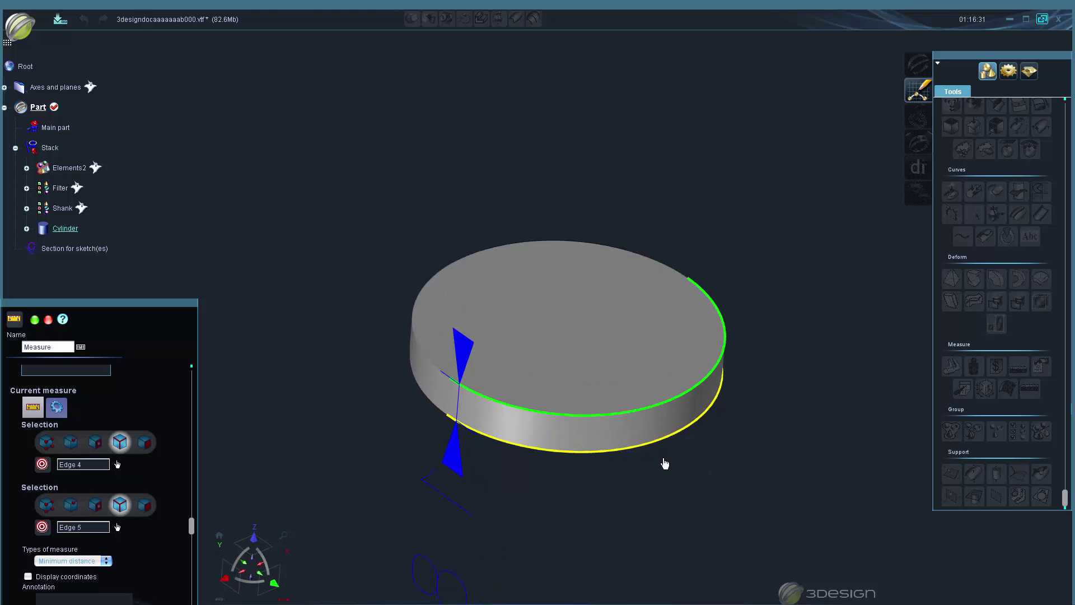
scroll(547, 437, "down", 2)
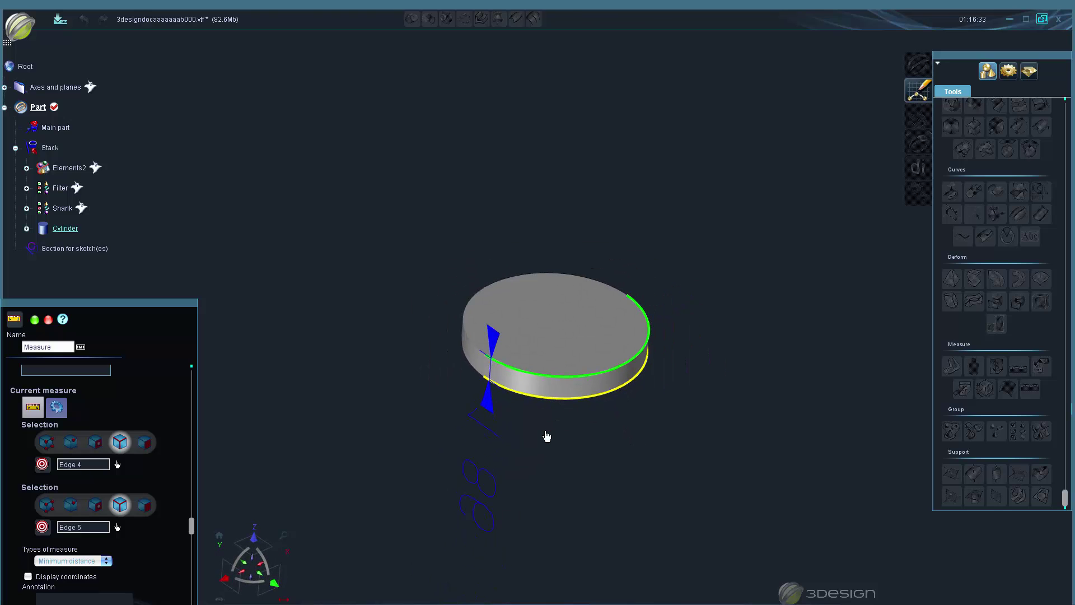
scroll(557, 480, "up", 3)
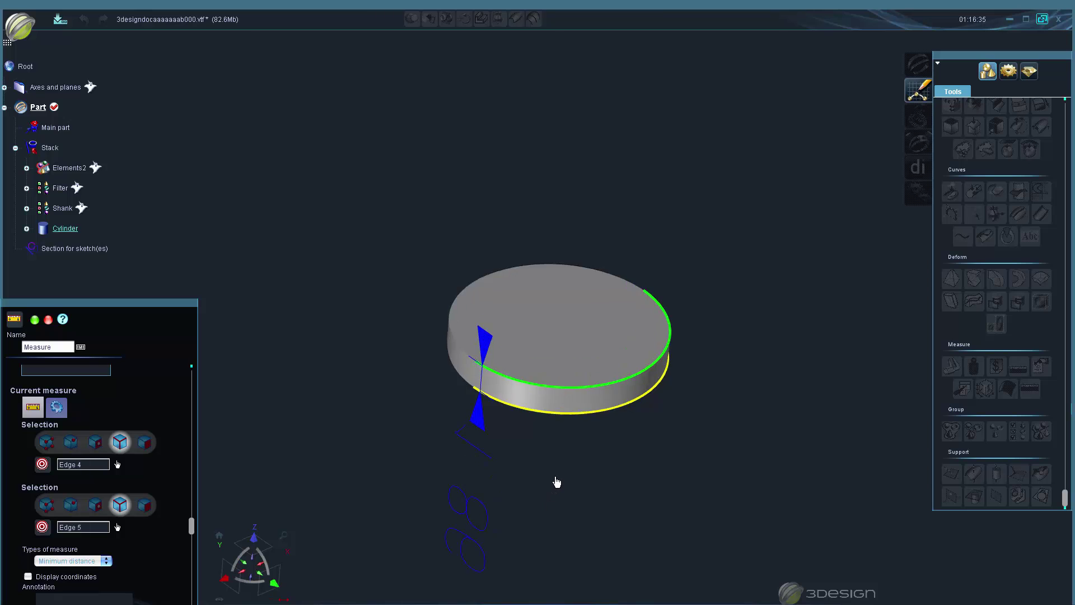
scroll(585, 296, "up", 1)
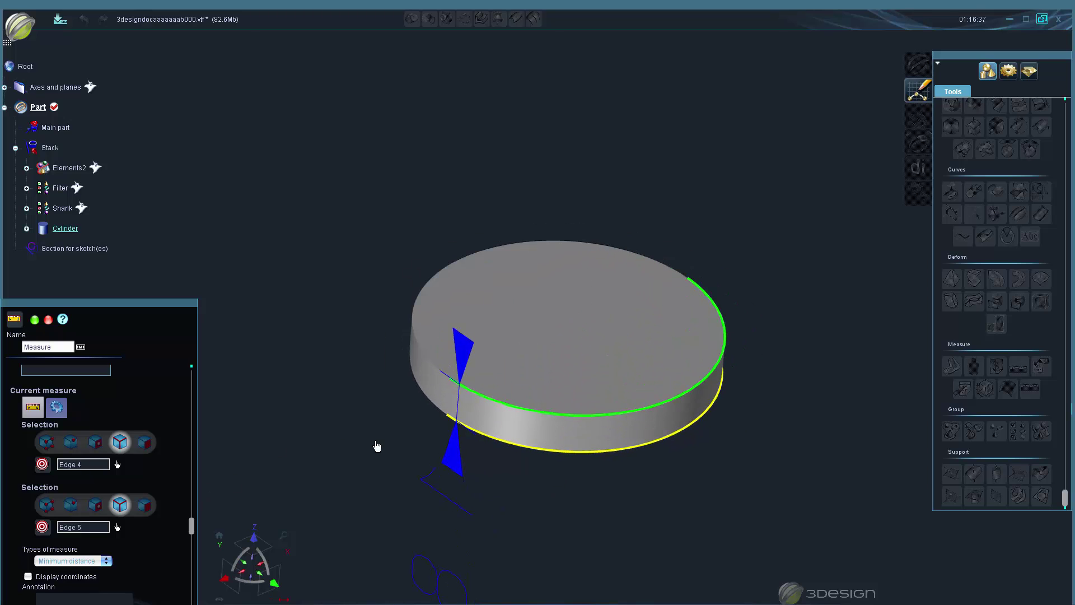
Step: Measure the minimum distance between the cylinder's upper and lower faces, using whole faces as both references
left_click(146, 446)
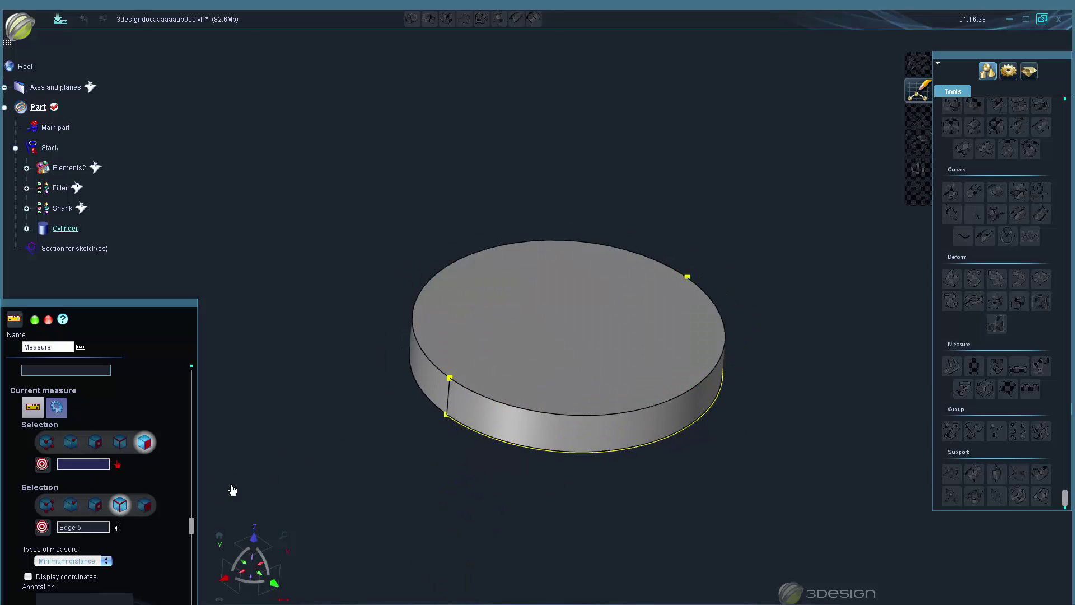
left_click(559, 360)
left_click(145, 510)
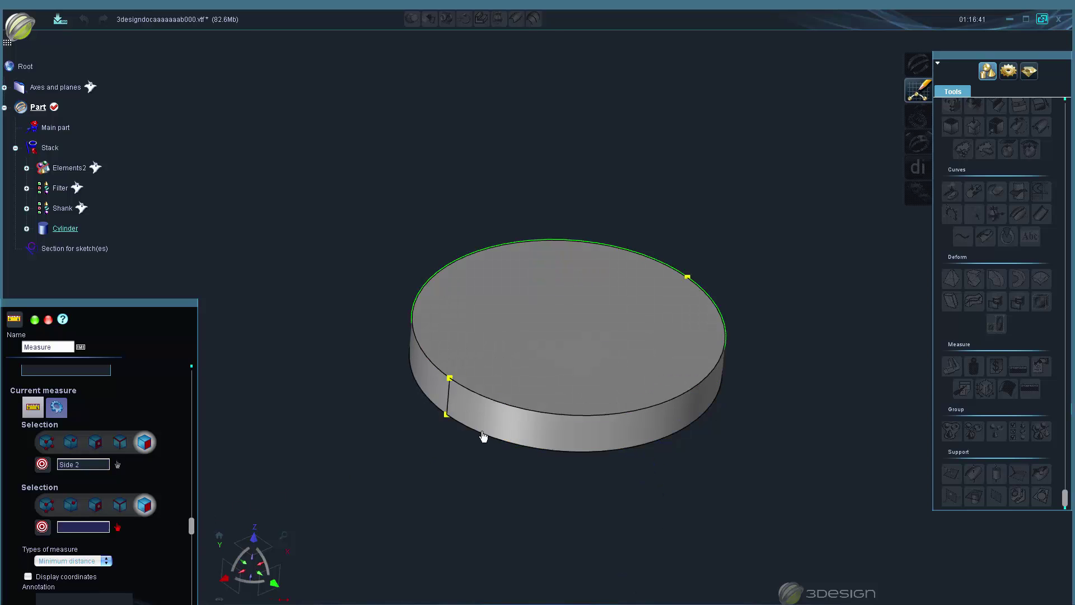
middle_click_drag(548, 425, 588, 265)
left_click(583, 234)
middle_click_drag(545, 411, 307, 439)
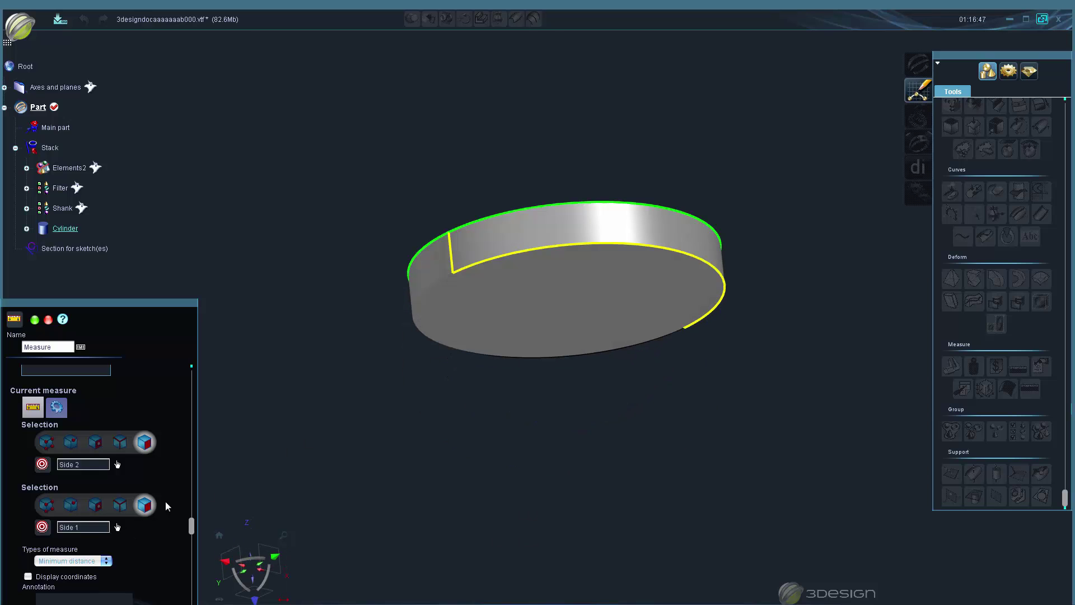
left_click(527, 305)
middle_click_drag(628, 385, 555, 456)
scroll(558, 457, "down", 2)
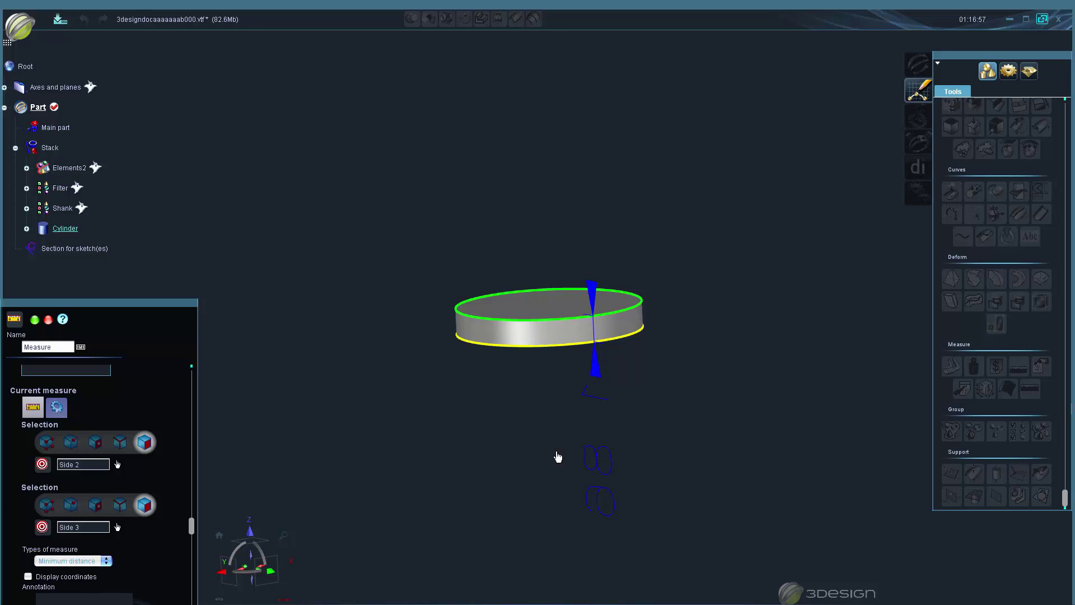
scroll(555, 456, "up", 3)
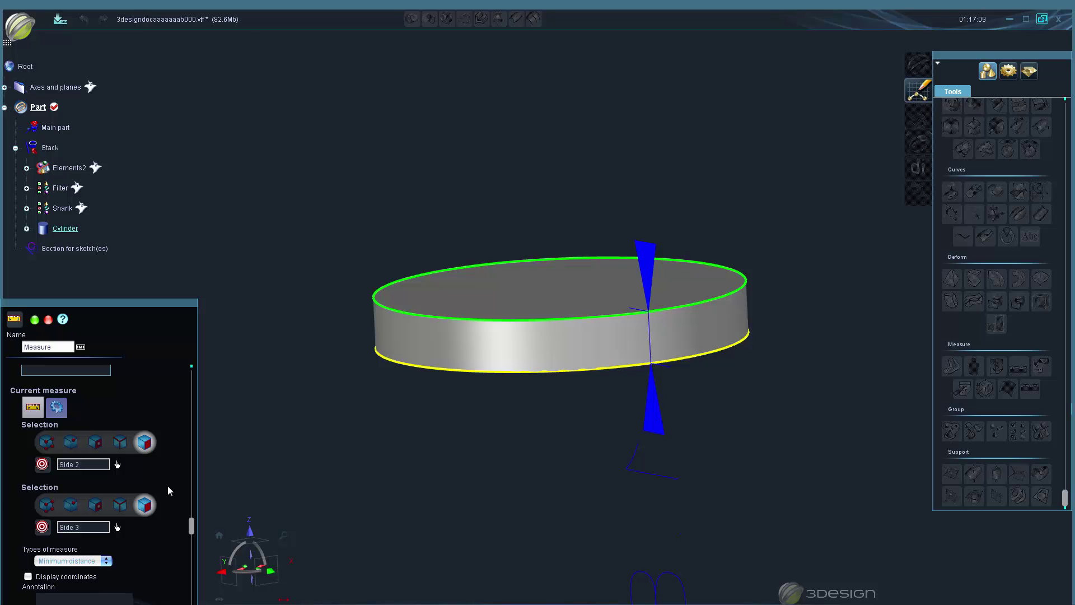
Step: Show the alignment, offset and other display settings of the face-to-face length measure
scroll(166, 486, "up", 5)
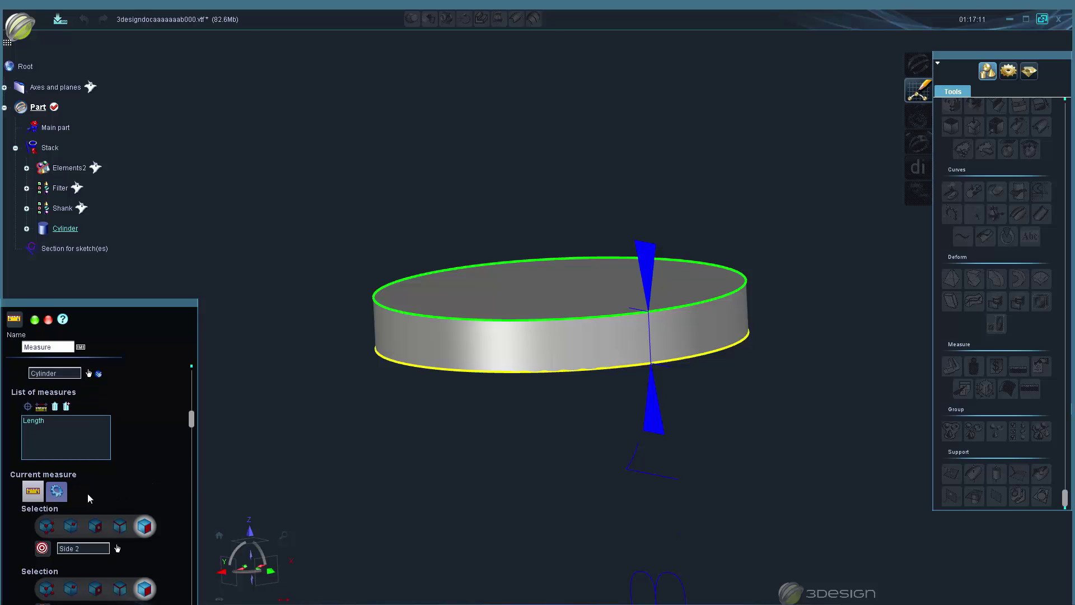
left_click(57, 491)
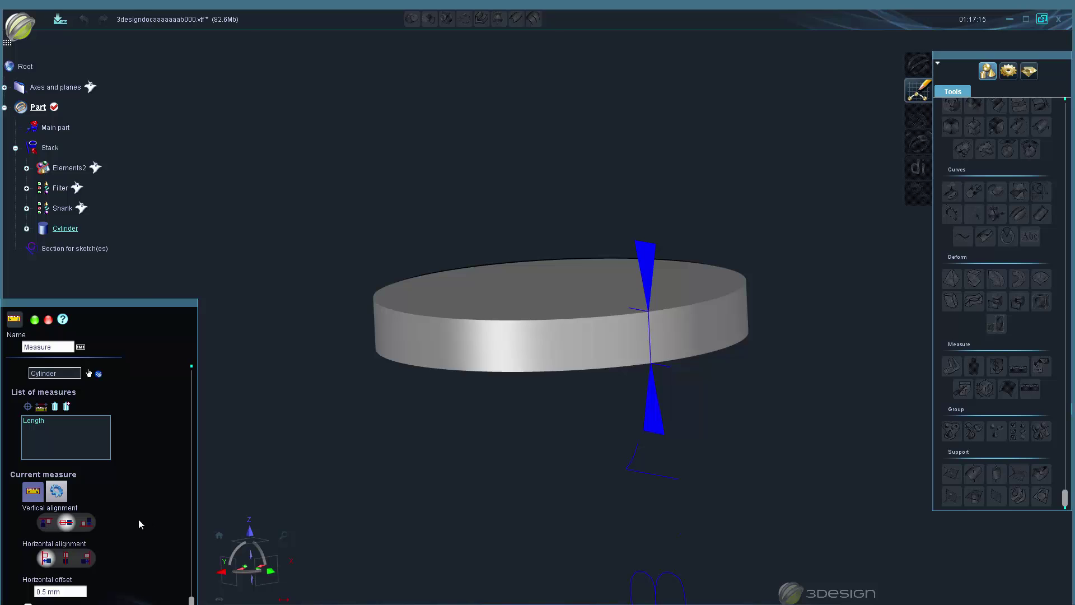
scroll(139, 519, "down", 3)
scroll(113, 553, "up", 3)
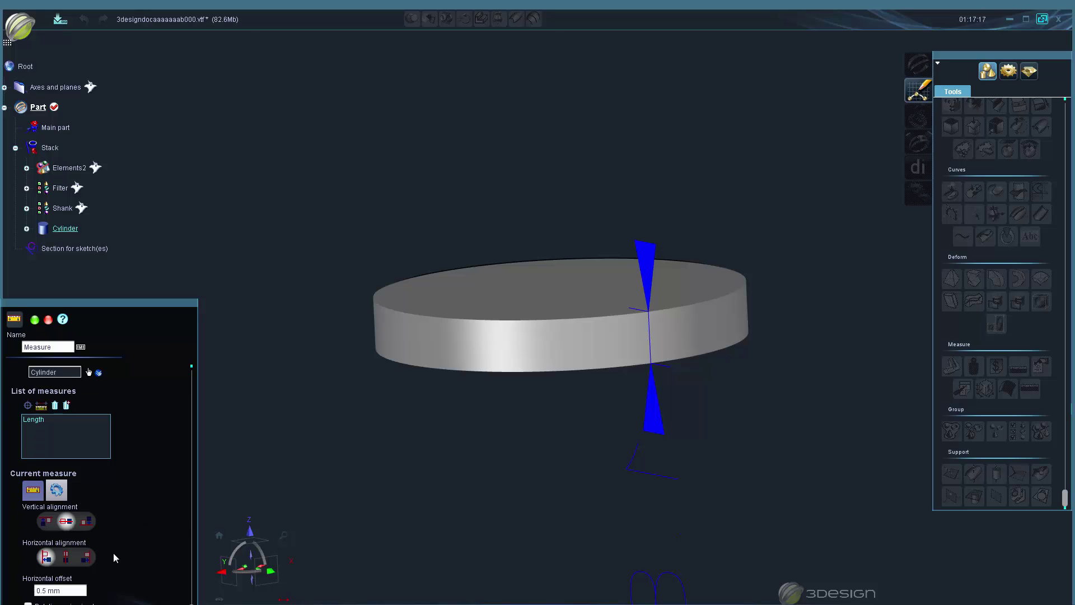
Step: Show the dimension parameters of the length measure and set the dimension font to Dialog.plain
scroll(113, 553, "up", 1)
scroll(119, 512, "up", 1)
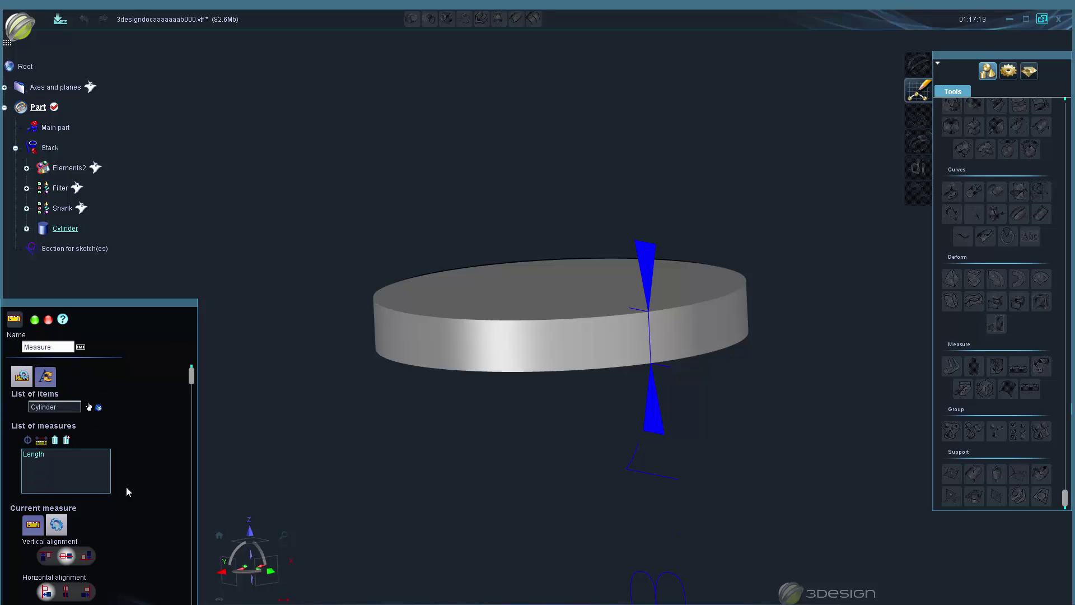
left_click(47, 377)
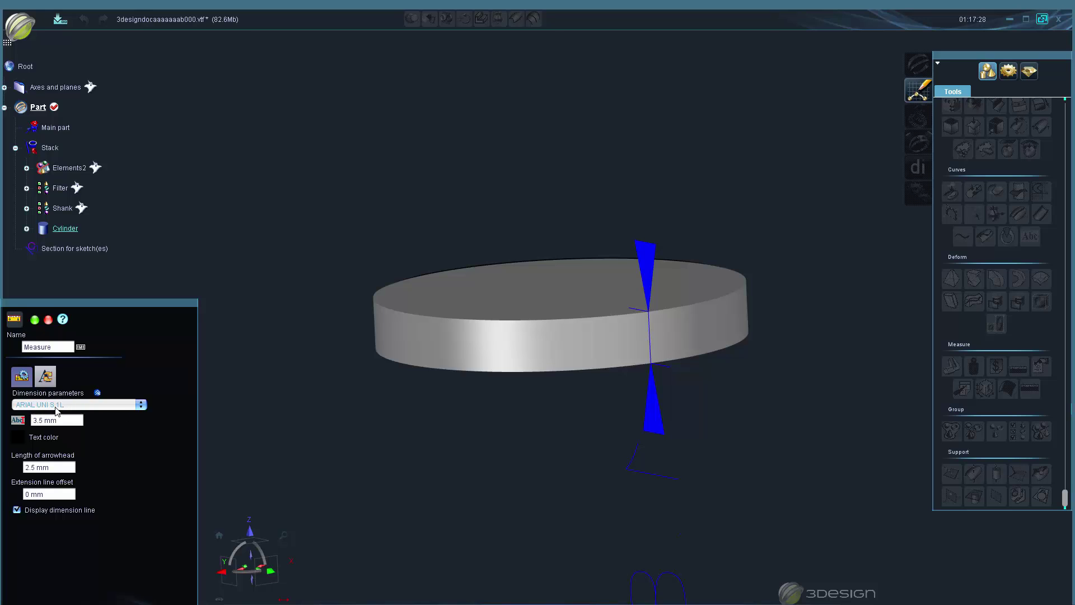
scroll(545, 481, "down", 3)
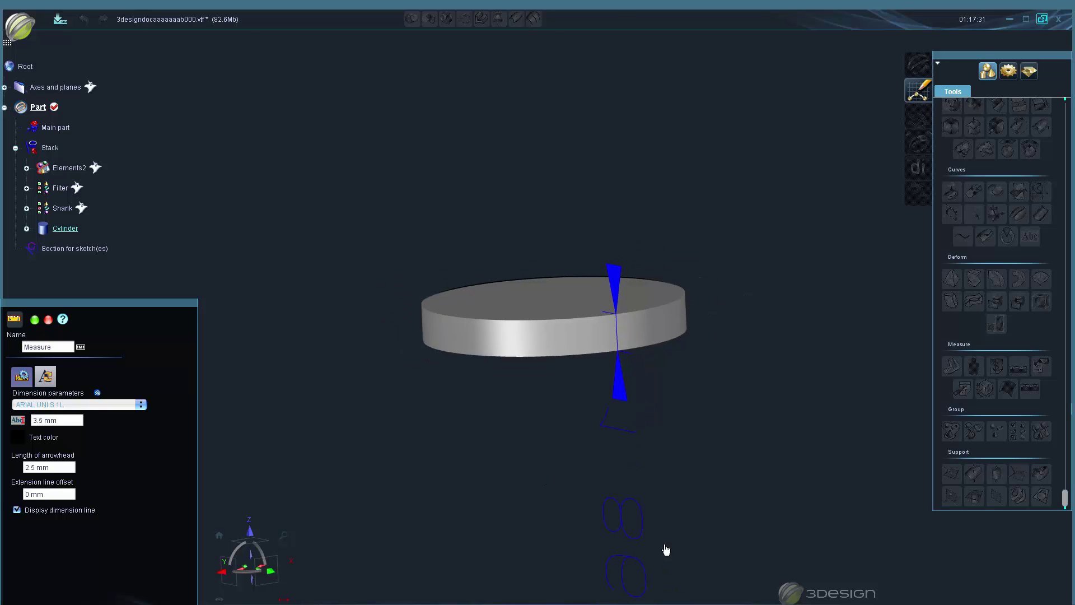
left_click(115, 406)
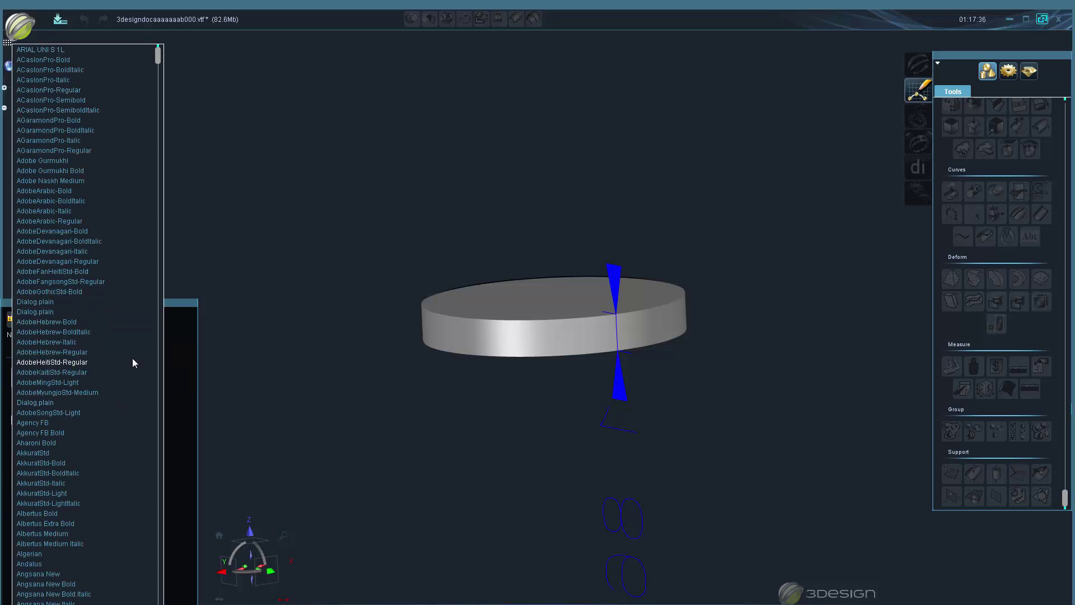
left_click(60, 312)
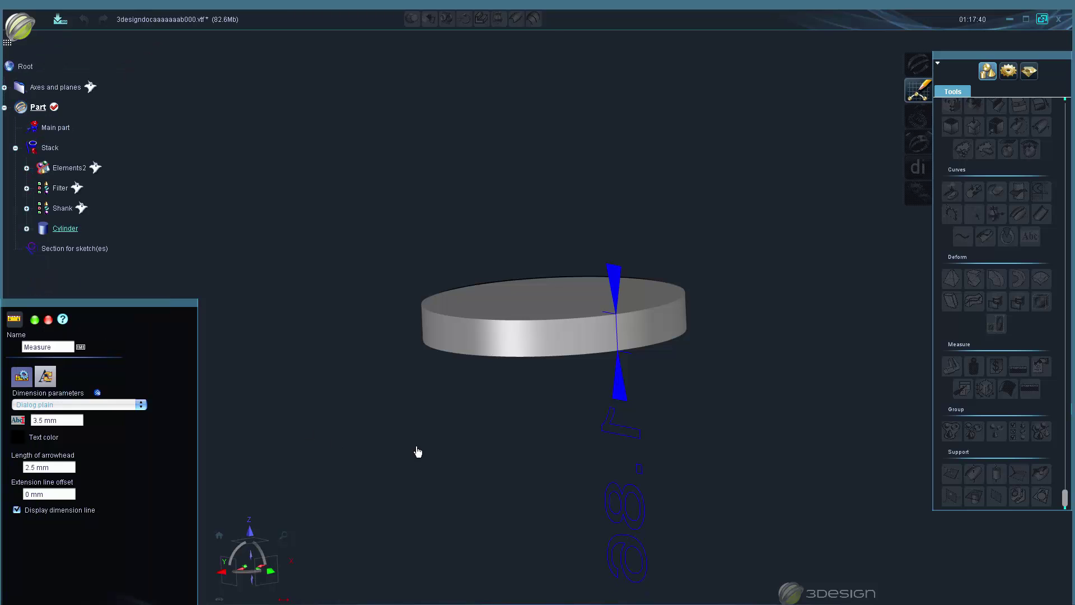
right_click_drag(549, 442, 341, 449)
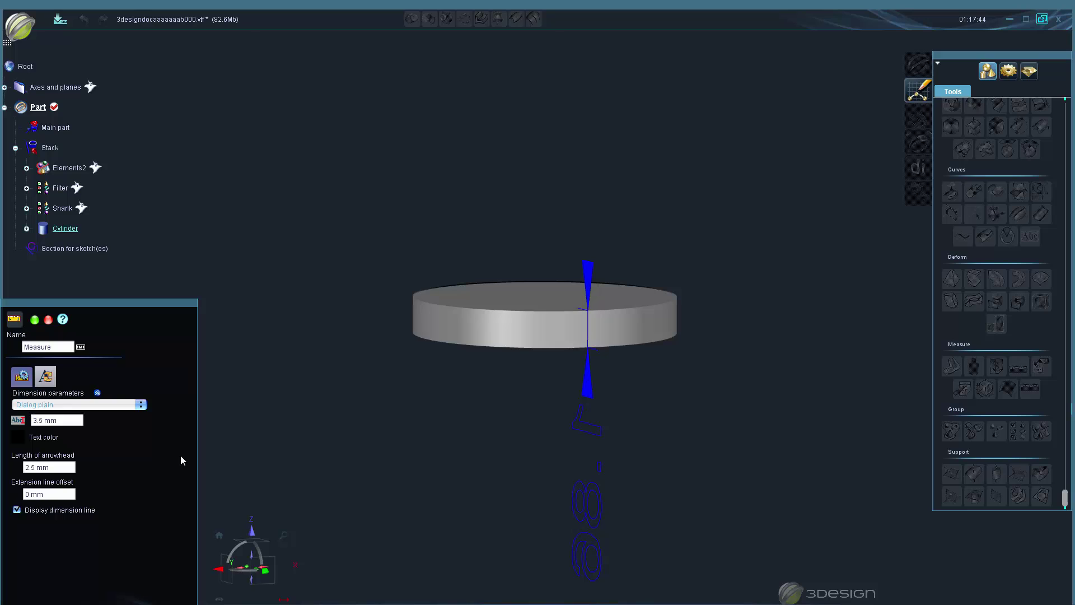
Step: Set the arrowhead length to 1.9 mm and the extension line offset to 2 mm, toggling the dimension line display off and on
triple_click(54, 467)
type("2.4 mm")
triple_click(55, 493)
type("0.1 mm")
scroll(53, 493, "up", 10)
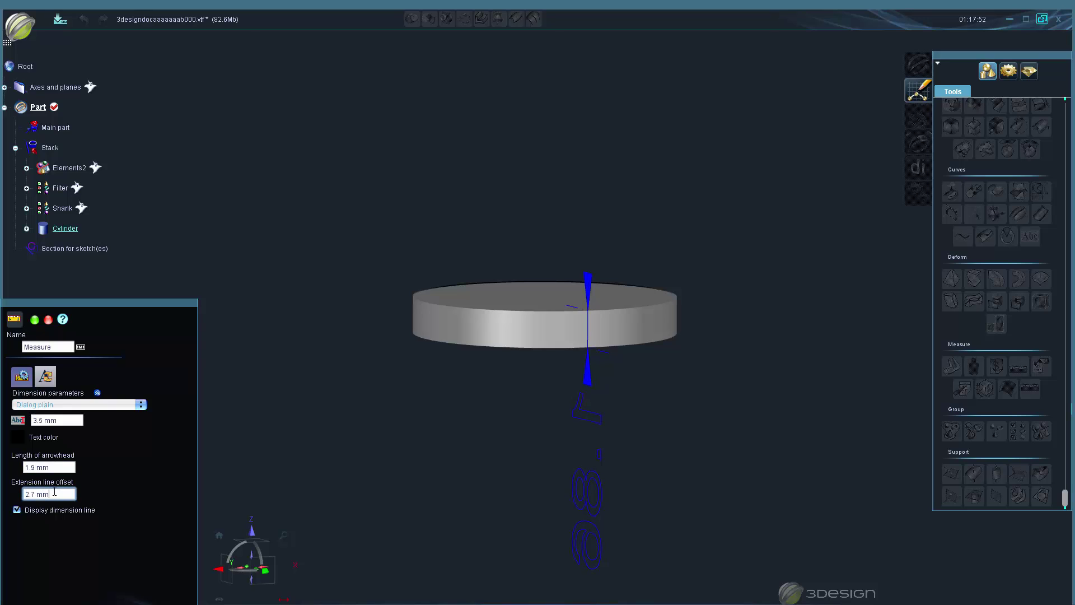
scroll(55, 492, "down", 1)
left_click(17, 510)
left_click(17, 511)
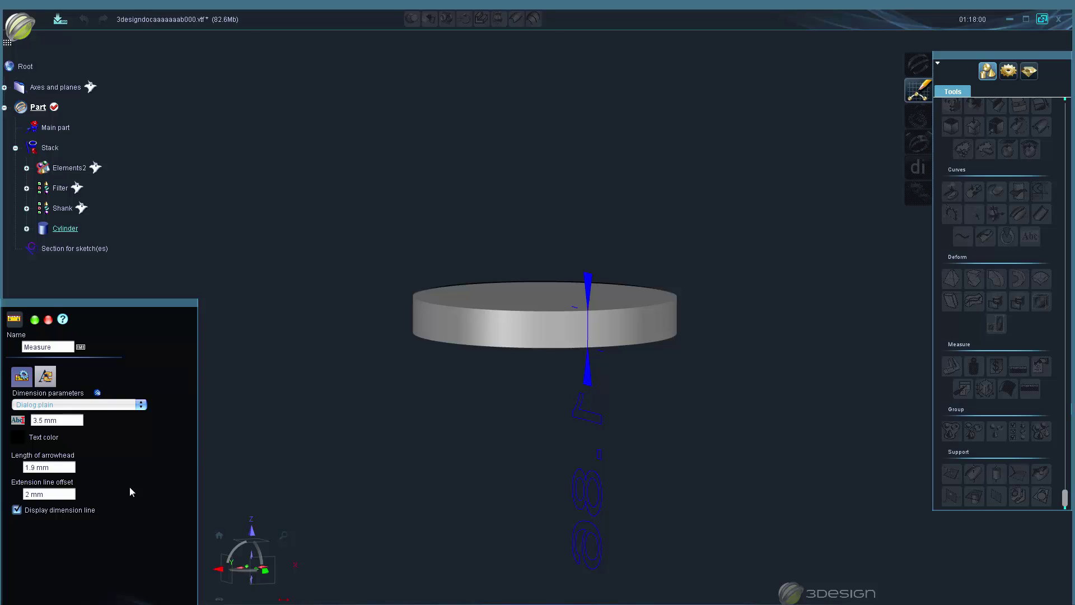
Step: Try a near-white text color of 253, 253, 253 for the dimension, and restore it to near black with 1, 1, 1
left_click(19, 439)
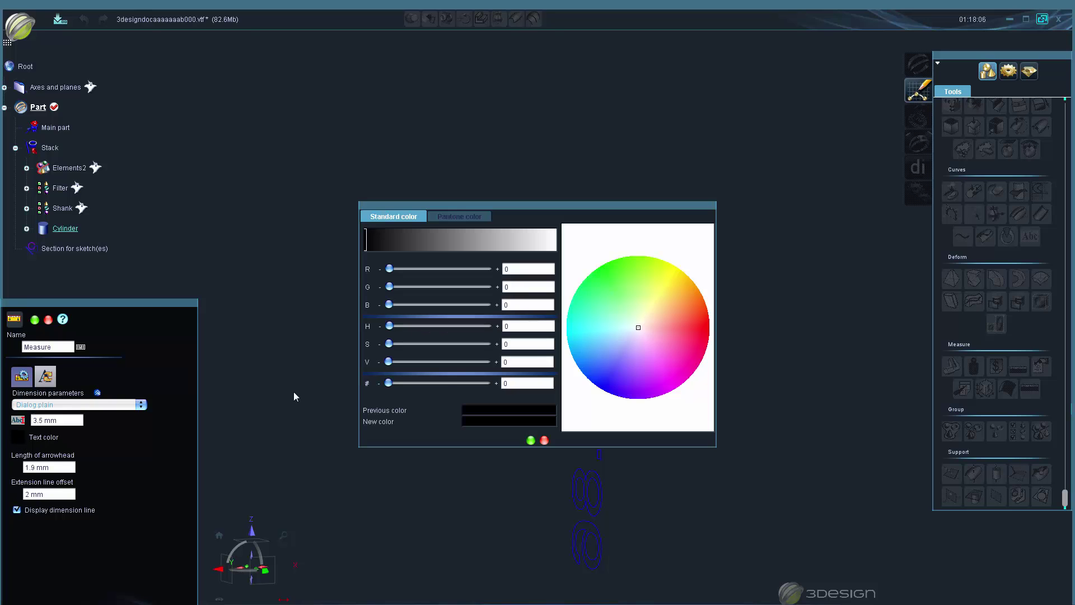
left_click_drag(493, 255, 556, 249)
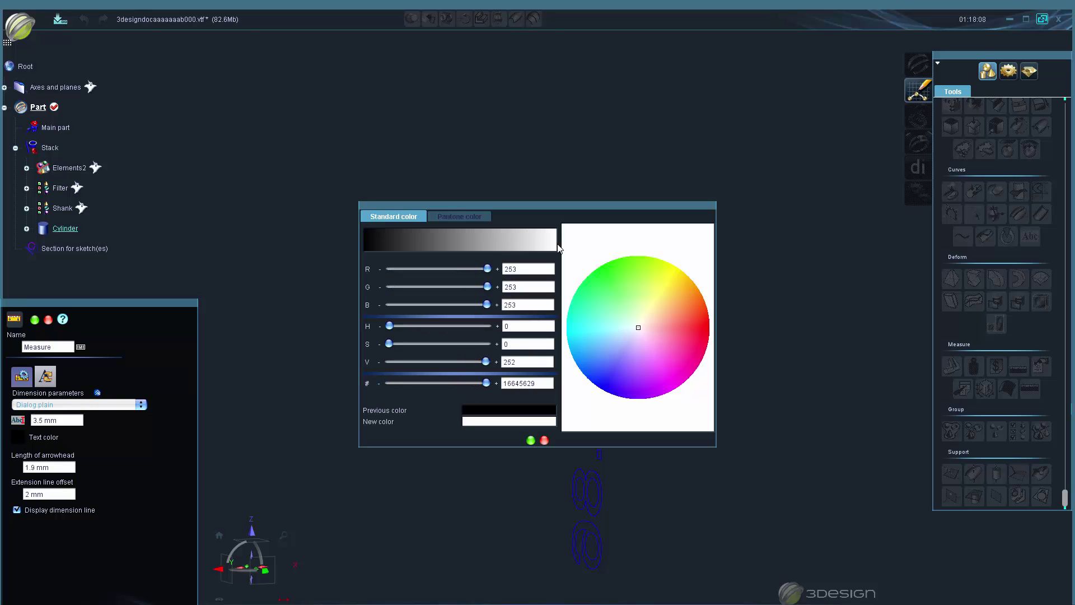
left_click(530, 440)
middle_click_drag(717, 348, 621, 385)
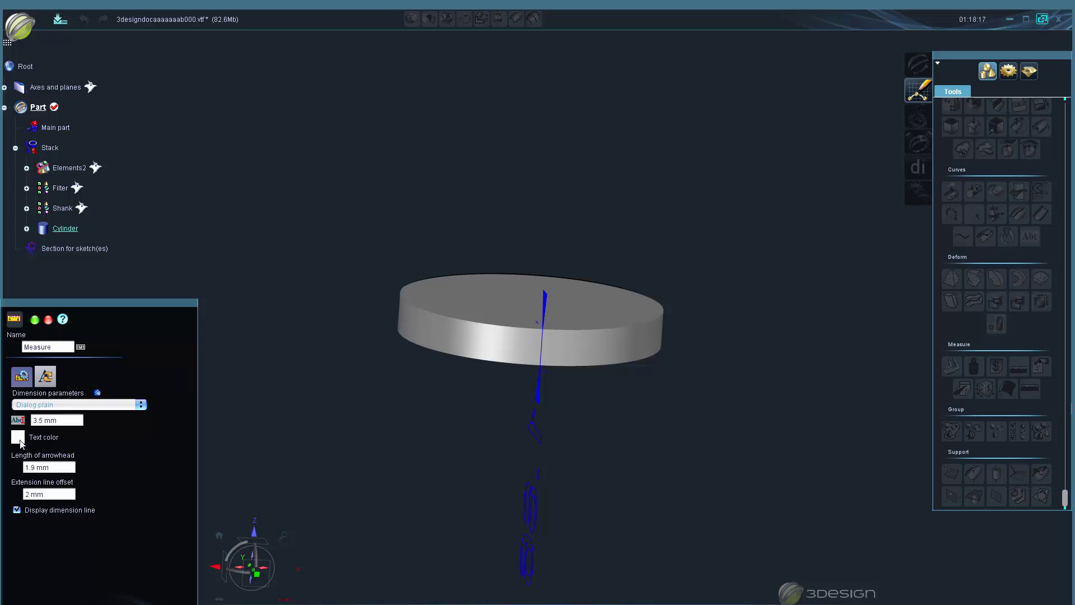
left_click(18, 438)
left_click_drag(469, 247, 362, 245)
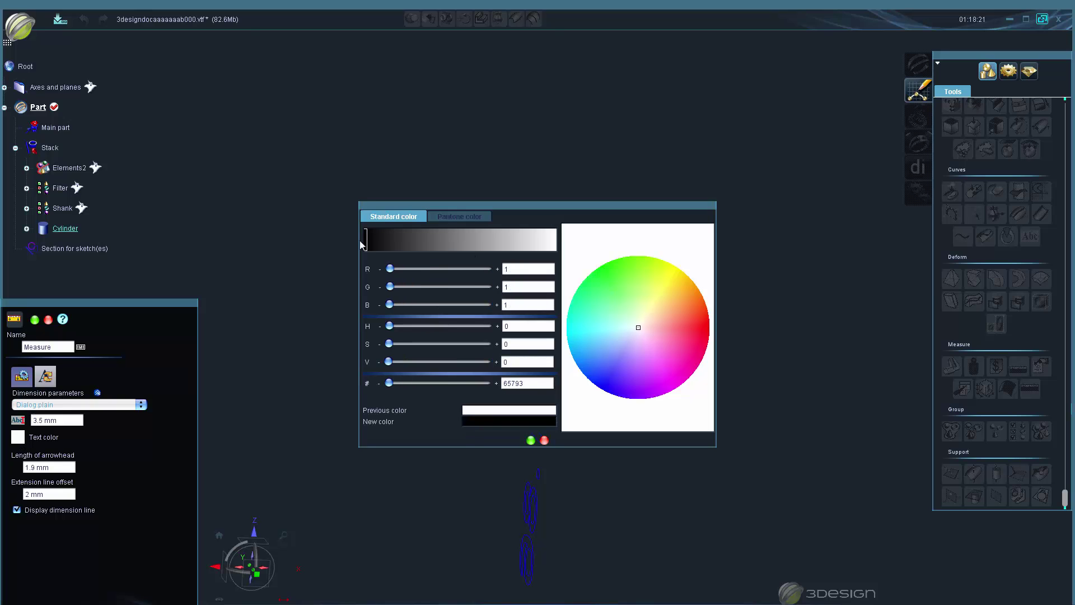
left_click(530, 440)
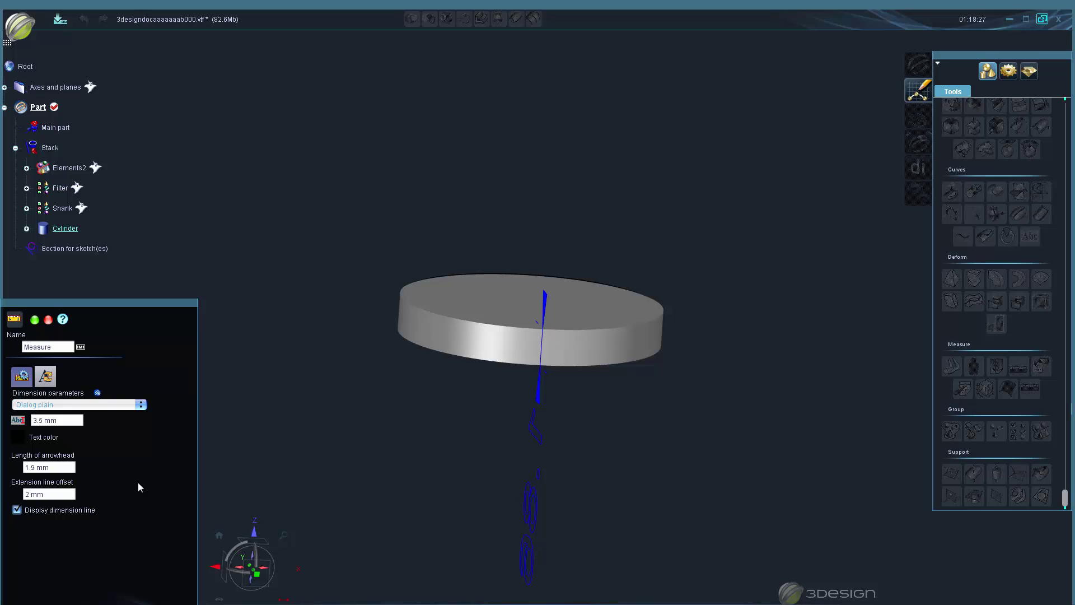
Step: Discard the length measure and delete the cylinder from the part
left_click(48, 320)
left_click(498, 326)
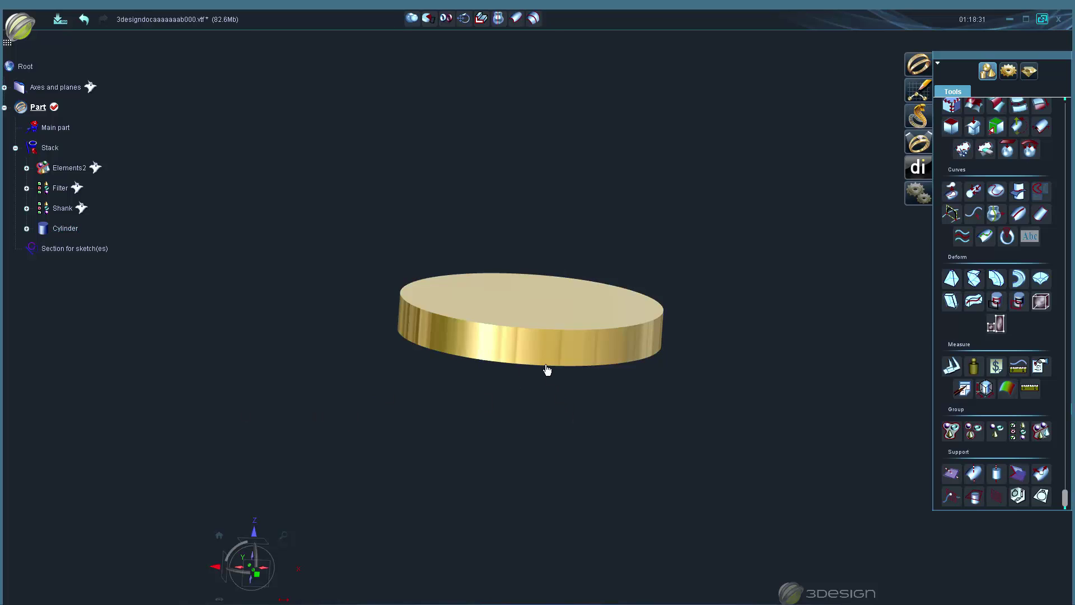
key("Delete")
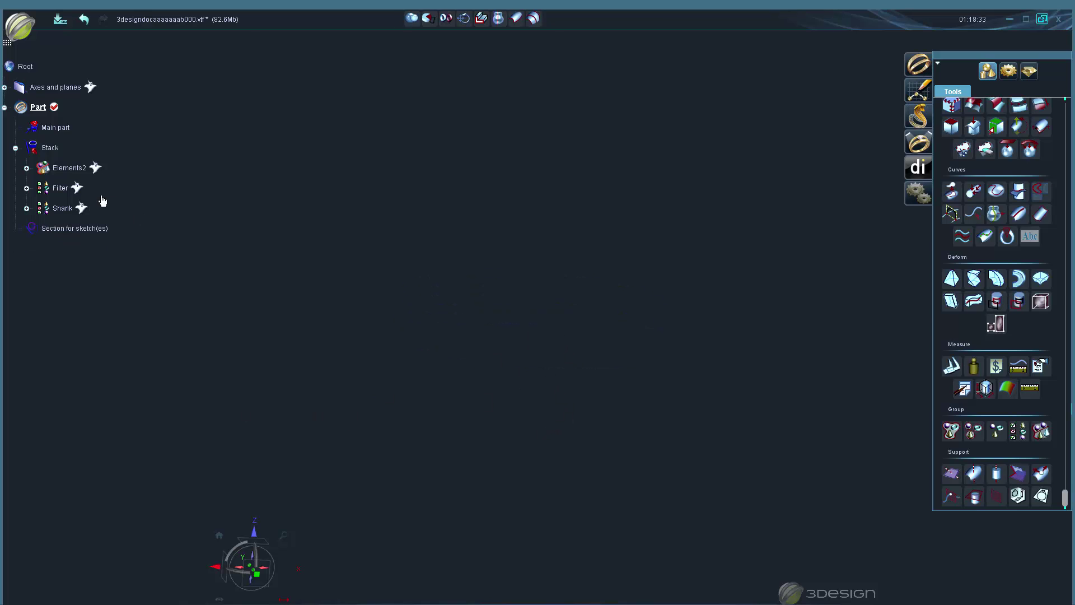
Step: Show the hidden ring shank and orient it at an angle for measuring
right_click(71, 207)
left_click(105, 248)
right_click_drag(569, 415, 546, 452)
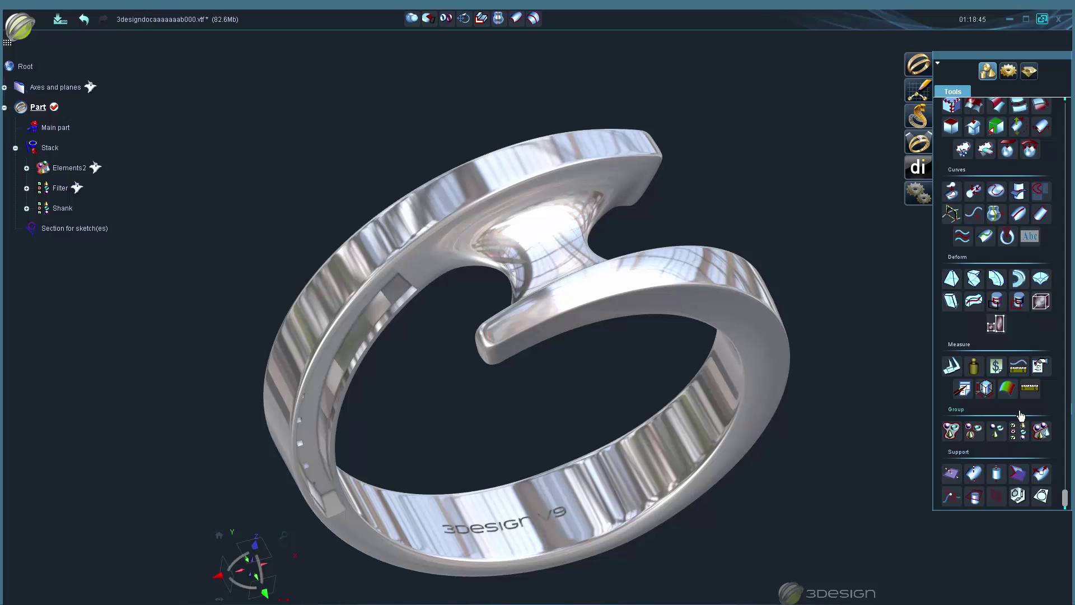
Step: Start a length measure on the shank, with a point on the bridge face at 0.412 and 0.644 as the first reference
left_click(1031, 388)
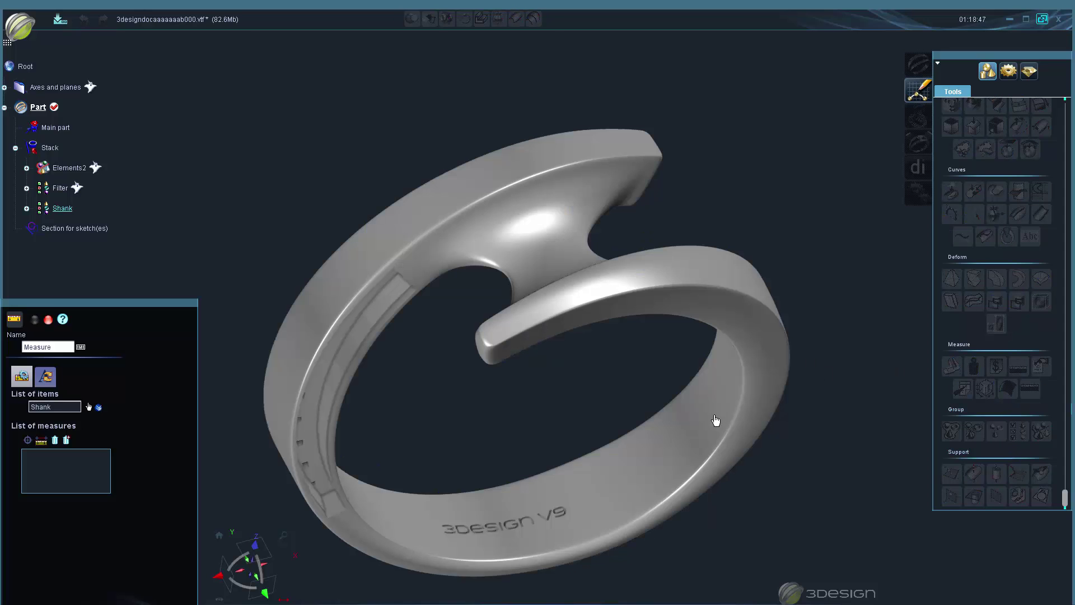
left_click(46, 441)
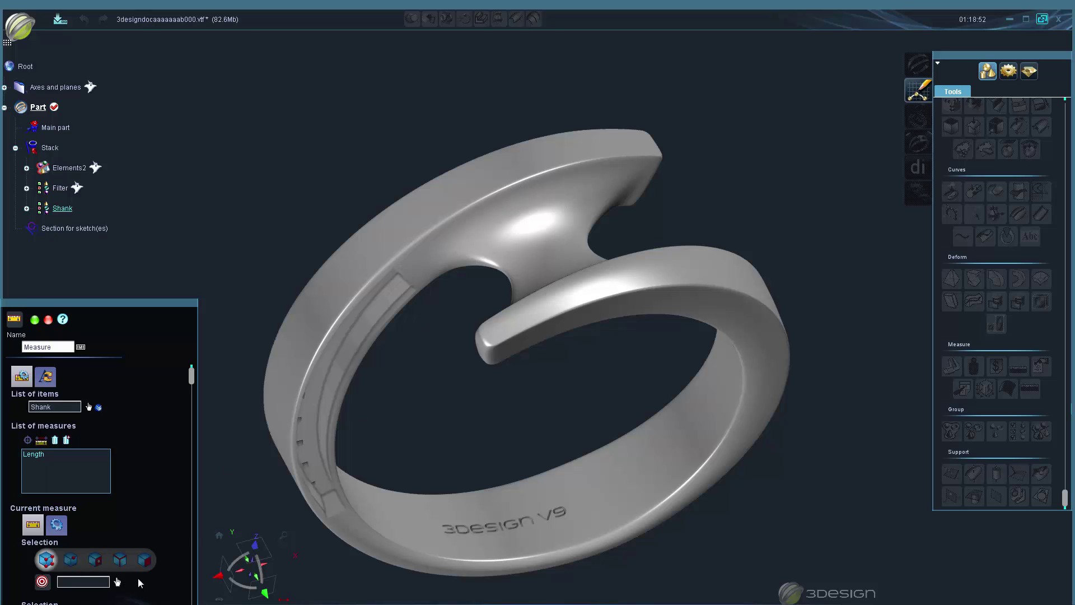
left_click(117, 582)
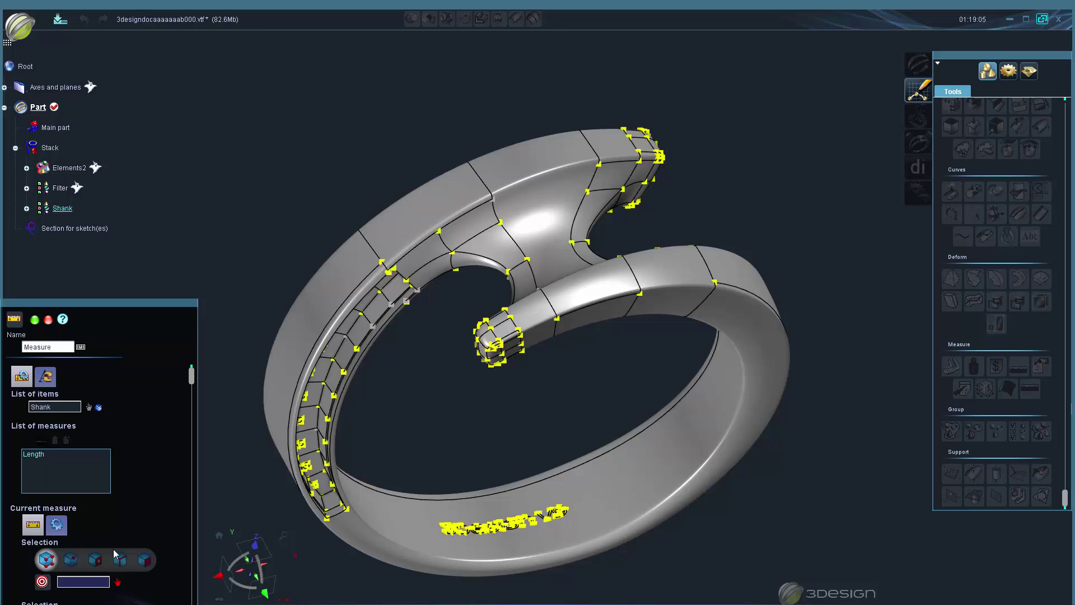
left_click(96, 560)
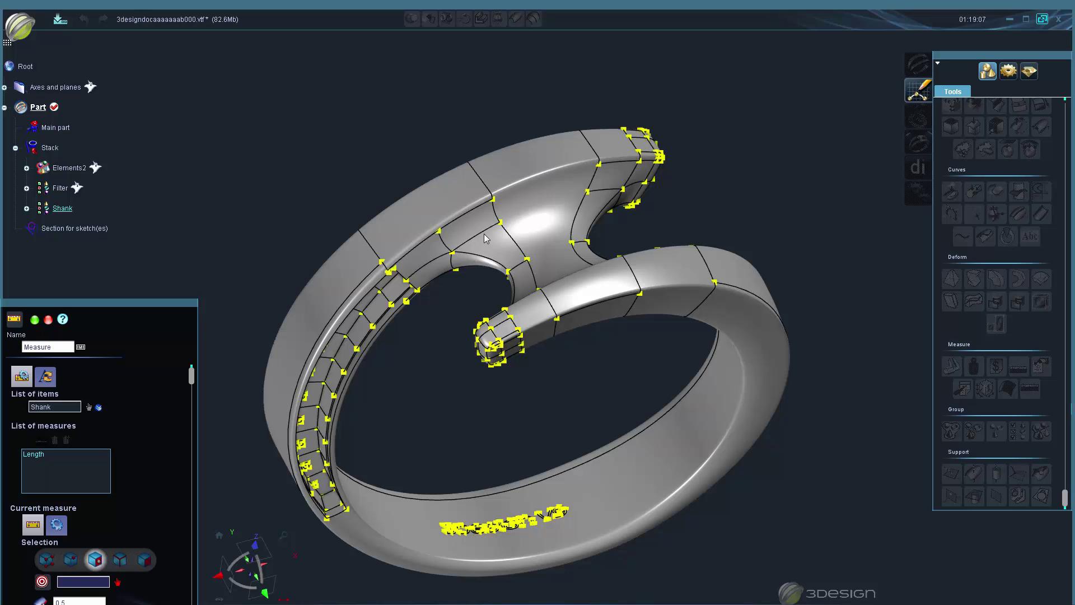
left_click(542, 230)
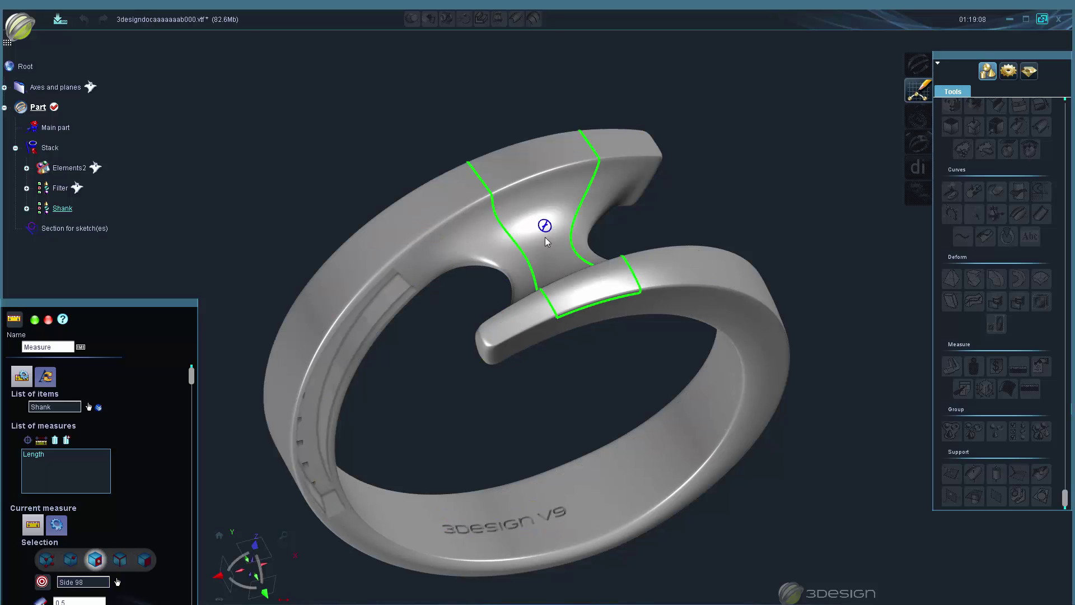
left_click(538, 176)
Step: Use a point on the same bridge face as the second reference, near the opposite band
scroll(127, 497, "down", 4)
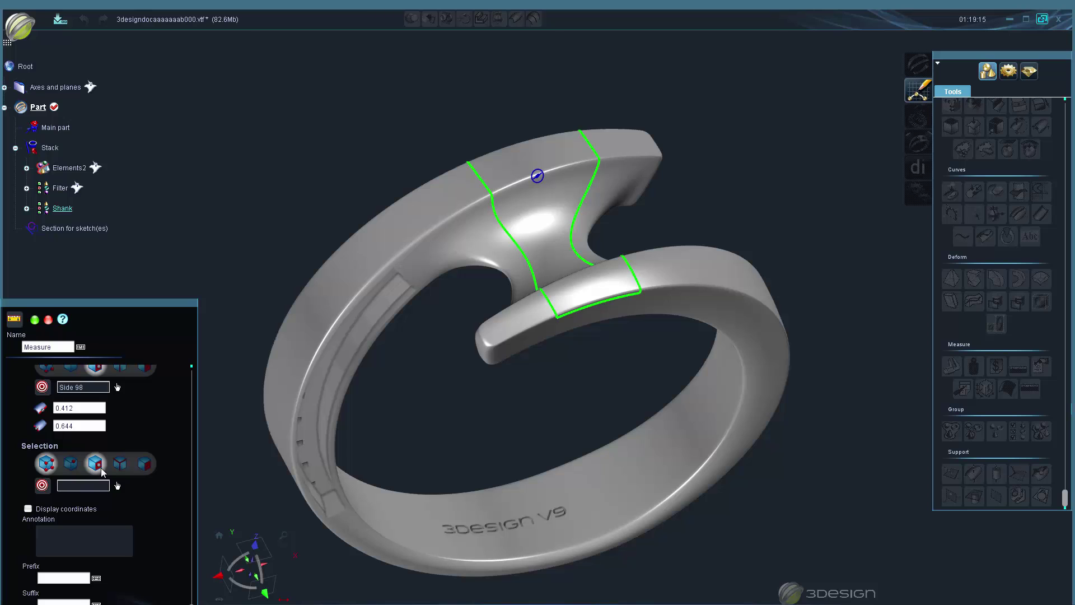
left_click(102, 471)
left_click(546, 259)
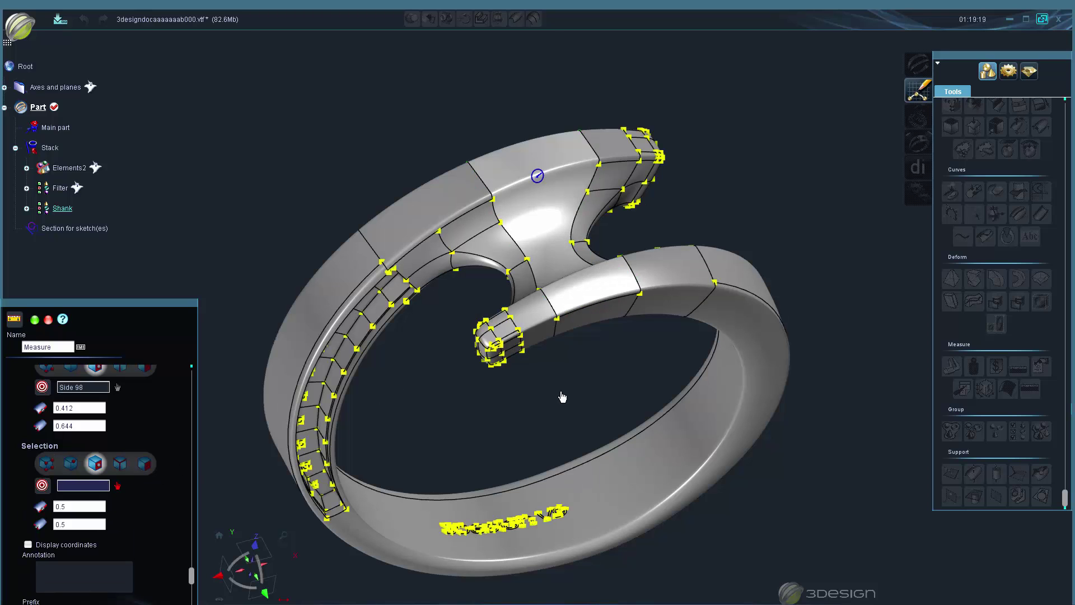
left_click_drag(546, 227, 578, 276)
Step: Reposition both reference points along the two bands, ending at 0.744 and 0.663 for the first and 0.598 and 0.262 for the second
mouse_move(420, 413)
middle_mouse_down()
mouse_move(703, 391)
mouse_move(512, 283)
mouse_move(507, 432)
mouse_move(649, 302)
middle_mouse_up()
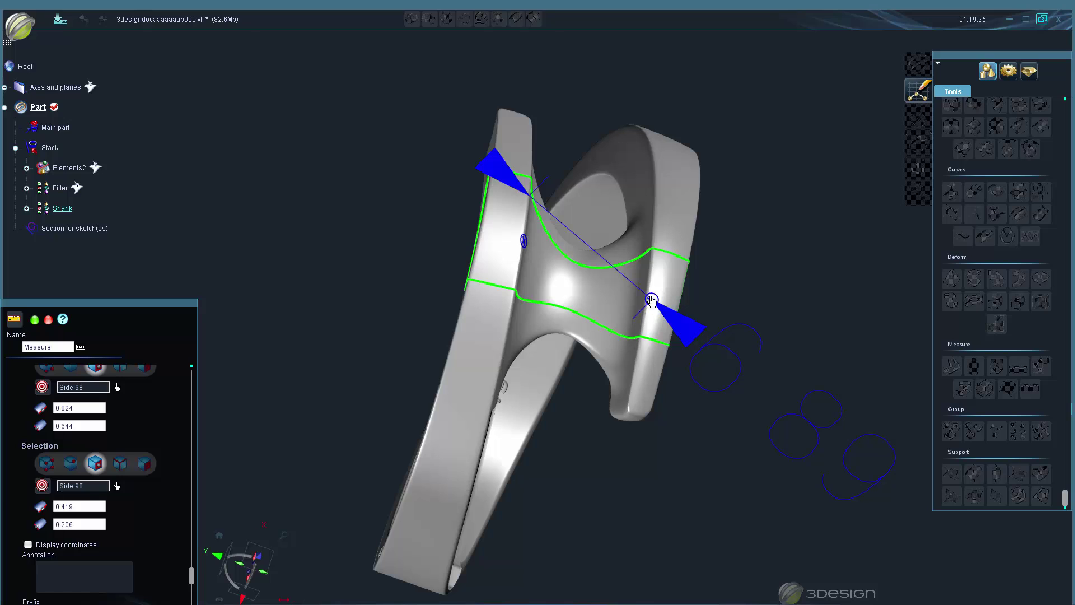
left_click_drag(524, 242, 520, 250)
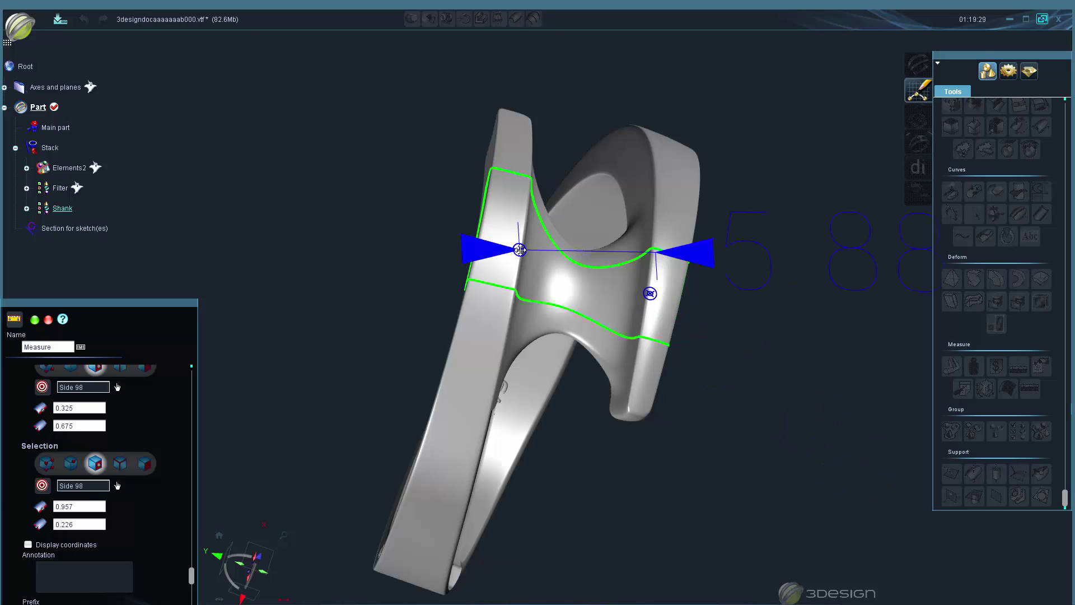
left_click_drag(650, 295, 651, 284)
scroll(521, 256, "up", 5)
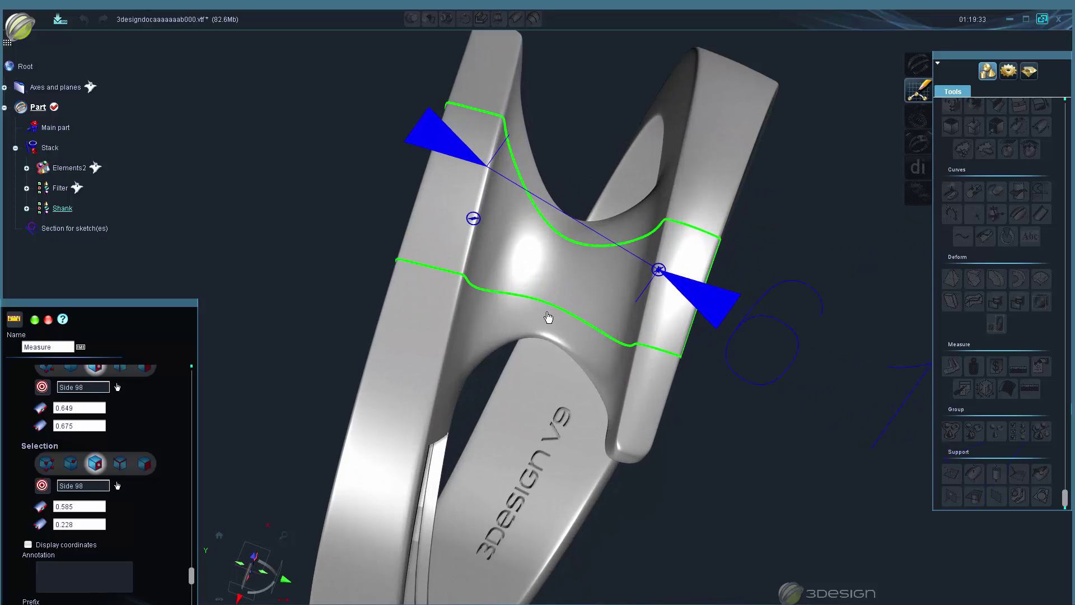
left_click(439, 270)
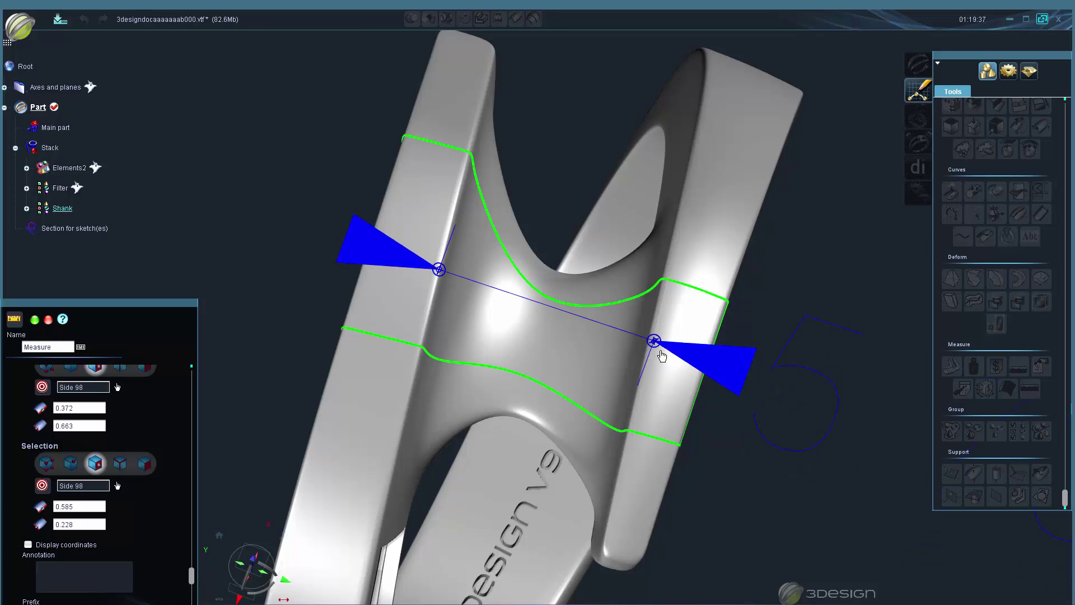
left_click_drag(626, 363, 621, 359)
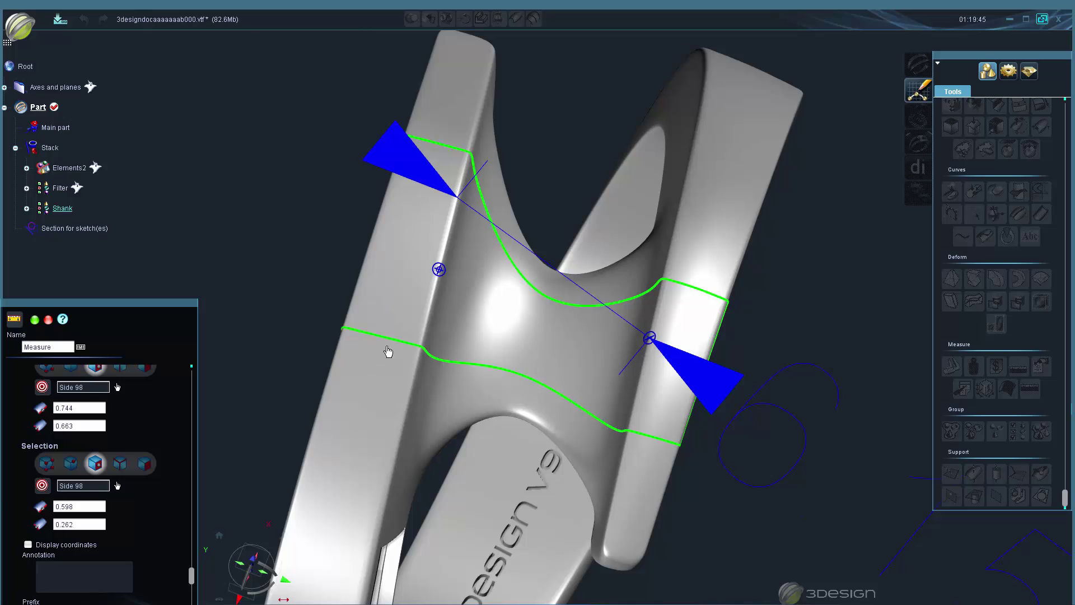
Step: Replace both point references with the bridge face's corner vertices, Vertex 143 first and Vertex 131 second, to measure across the two bands
left_click(47, 463)
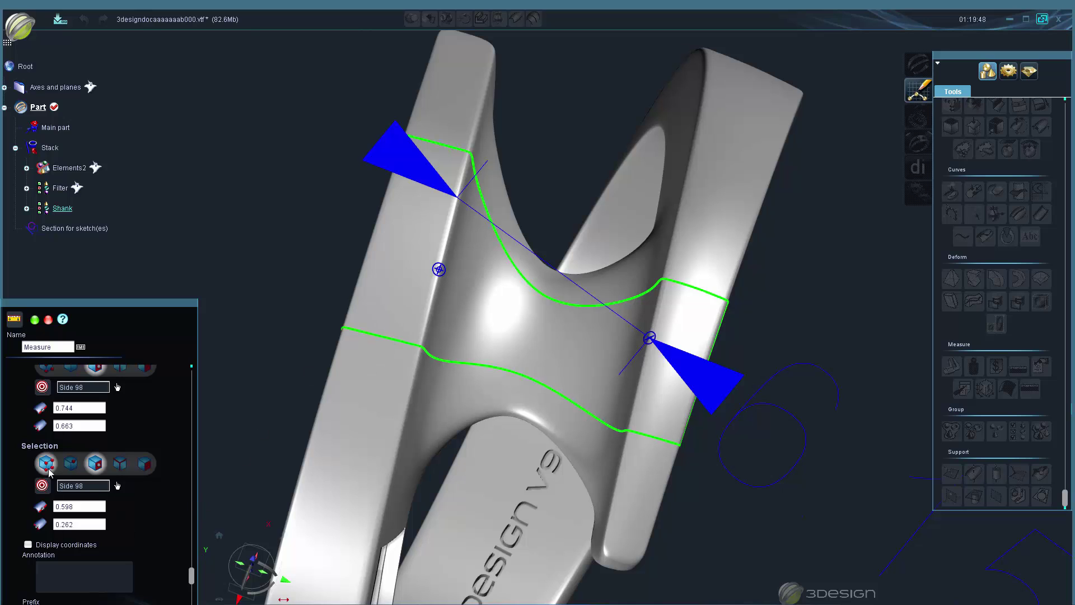
left_click(429, 353)
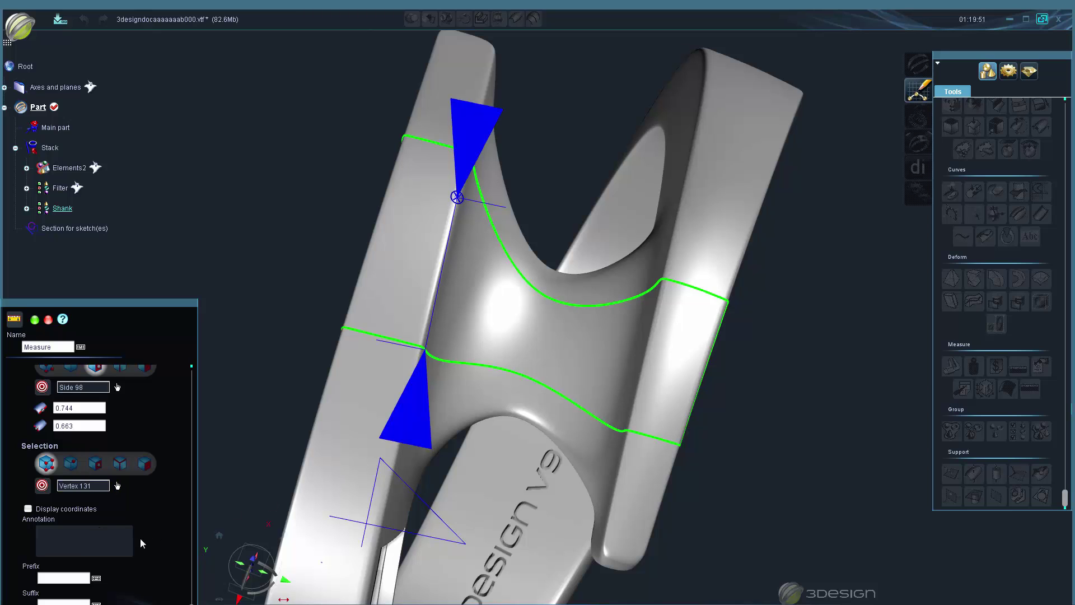
scroll(109, 510, "up", 4)
scroll(58, 516, "down", 1)
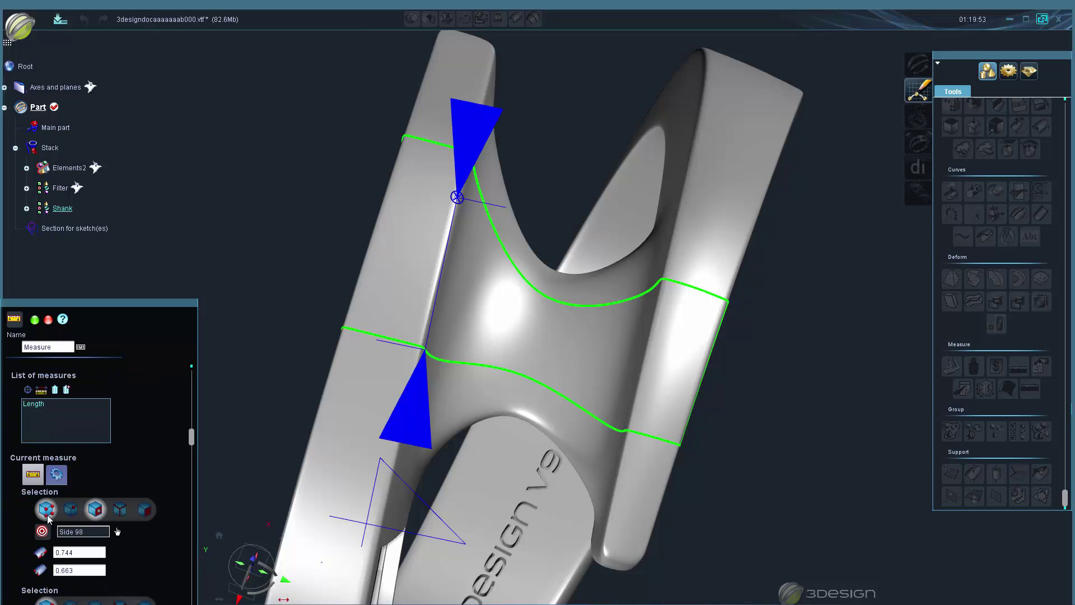
left_click(47, 511)
left_click(626, 432)
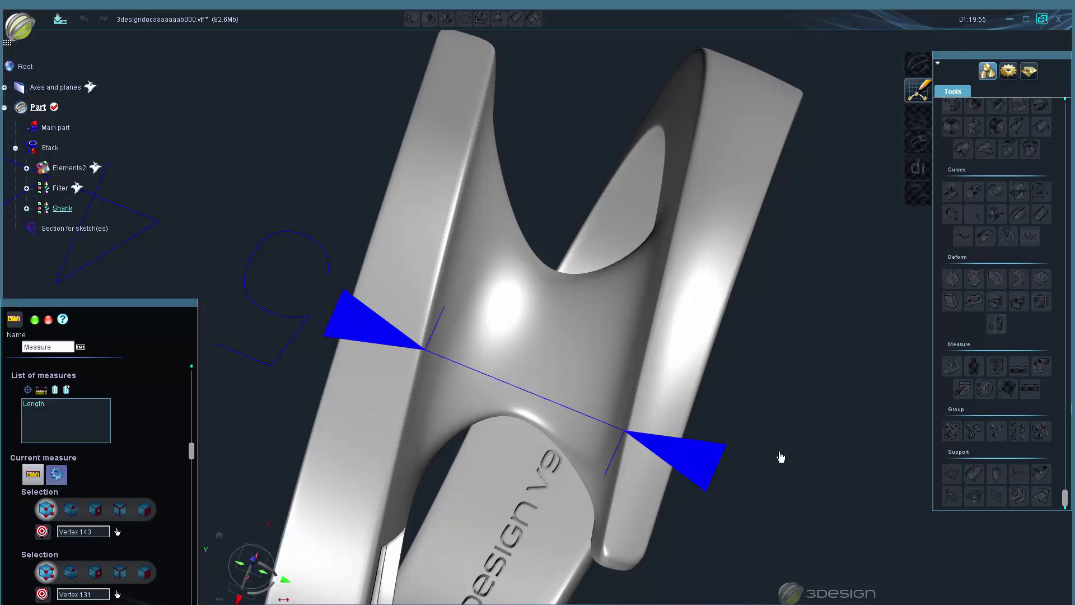
Step: Keep the vertex-to-vertex measure across the two bands and add a second length measure
scroll(778, 425, "down", 5)
right_click_drag(694, 406, 580, 483)
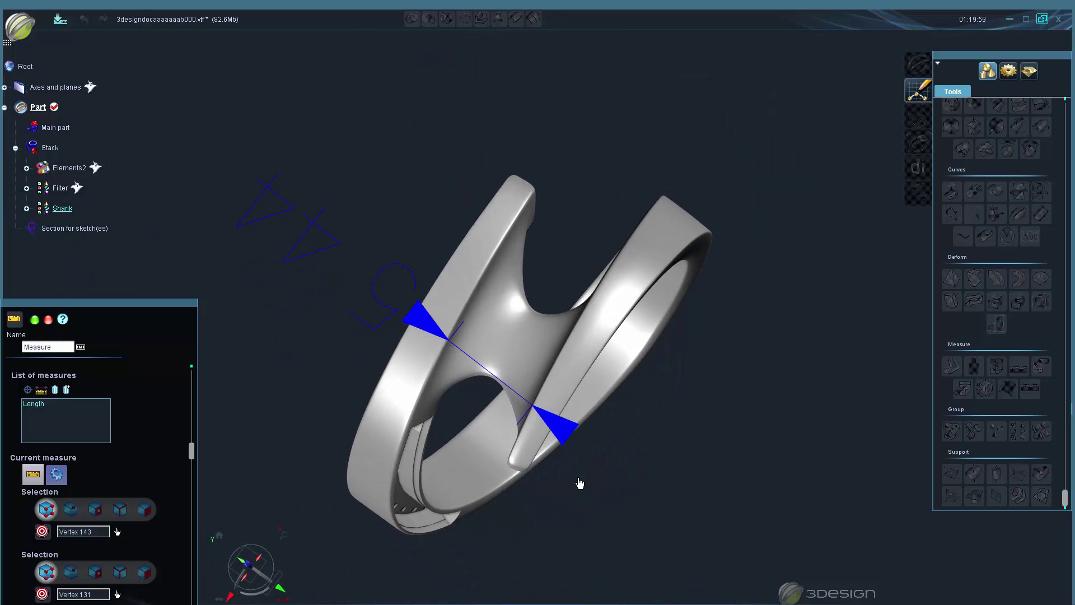
right_click_drag(580, 483, 643, 470)
right_click_drag(601, 367, 598, 444)
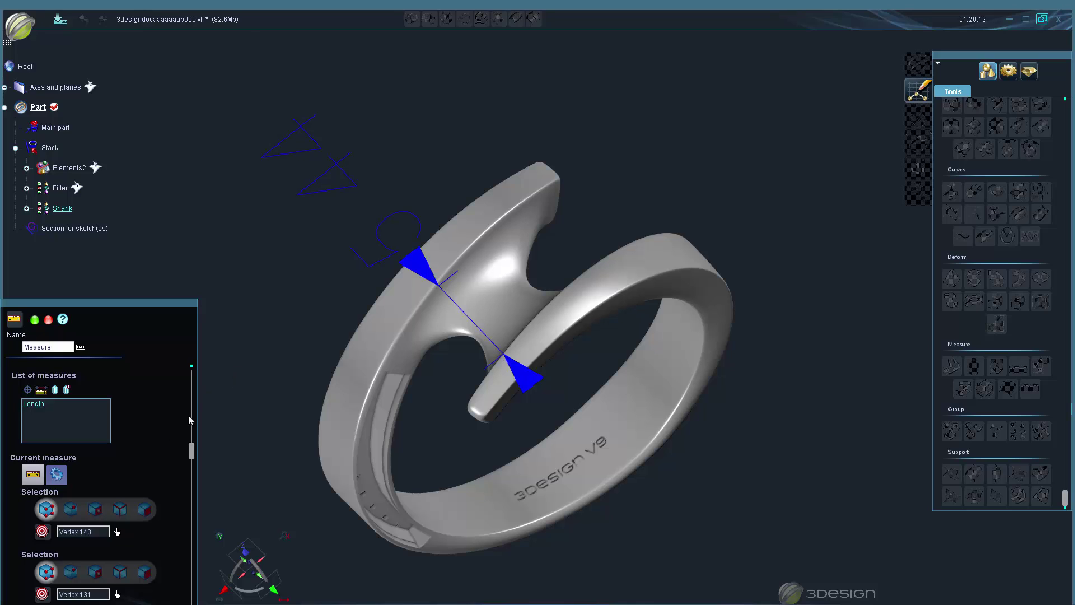
left_click(41, 391)
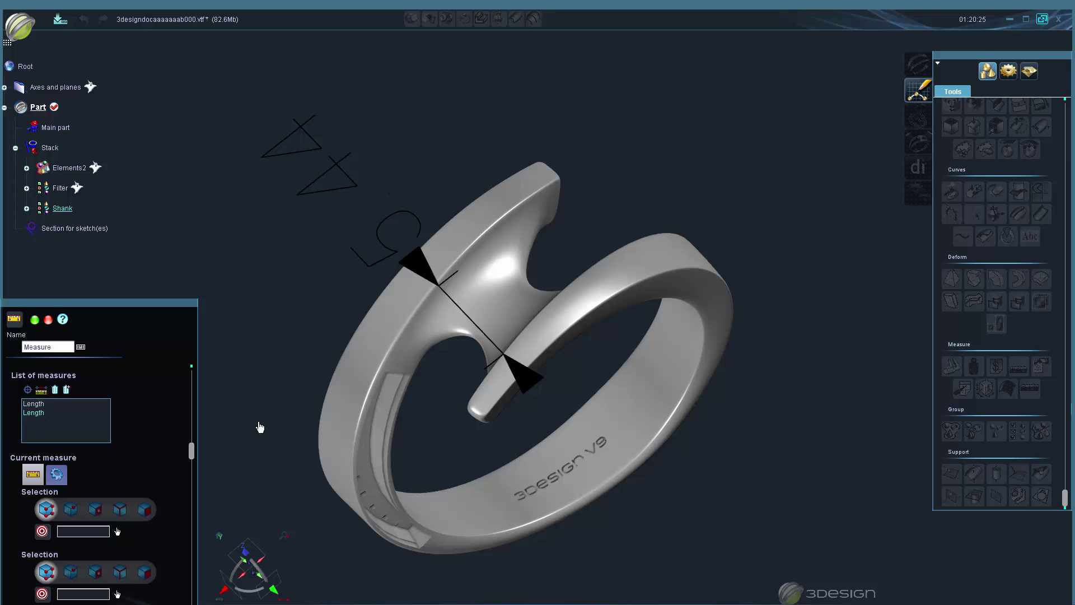
Step: Measure from a point at 0.5 on the outer upper edge of the engraved letter e (Edge 304) to a point on its inner edge
middle_click_drag(493, 479, 655, 446)
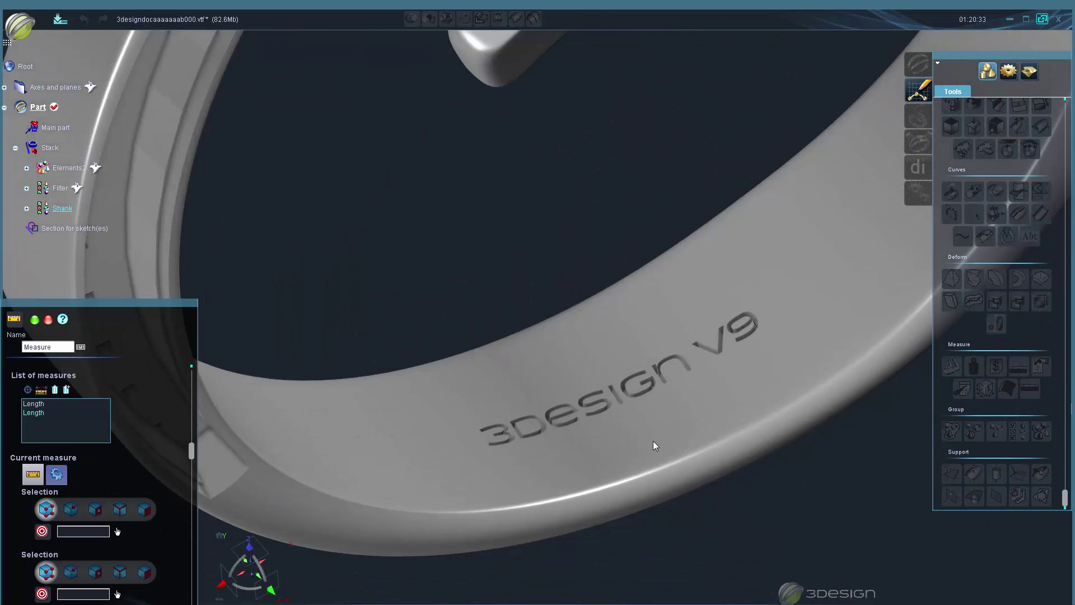
scroll(600, 336, "up", 4)
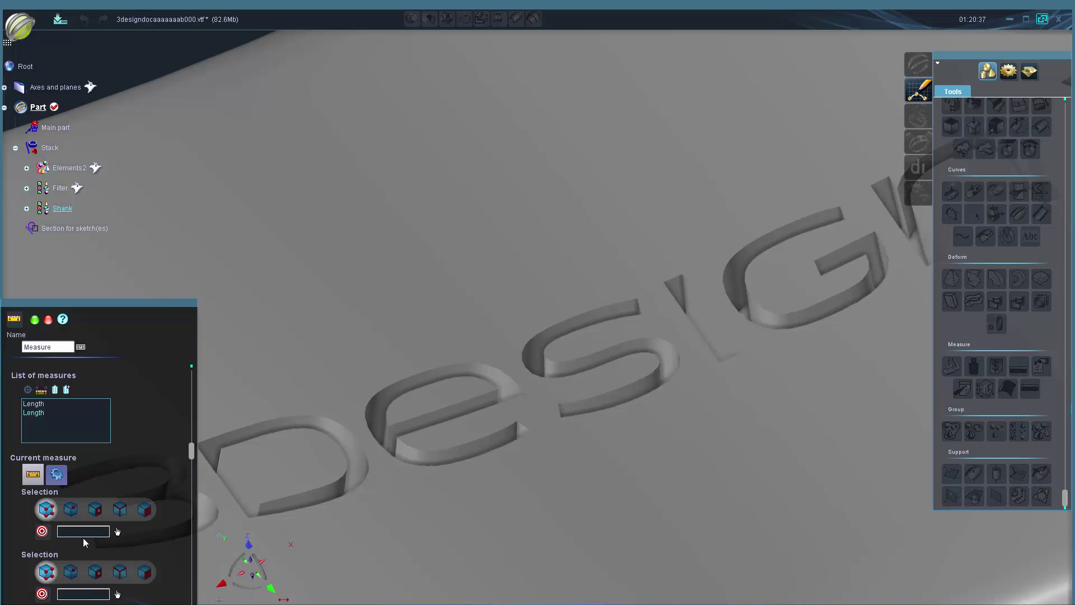
left_click(72, 510)
left_click(419, 375)
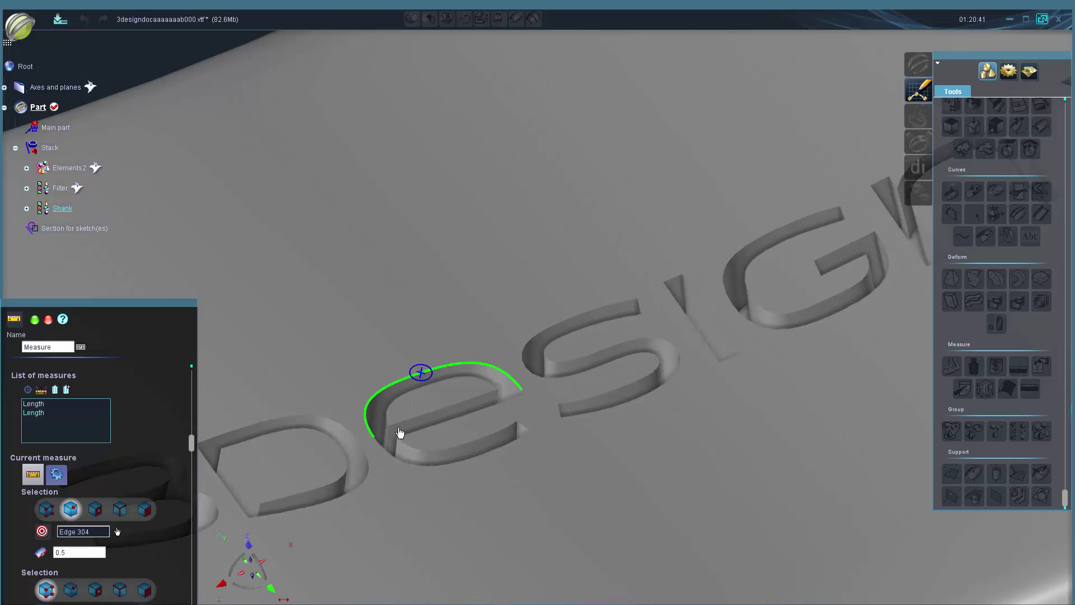
left_click(72, 593)
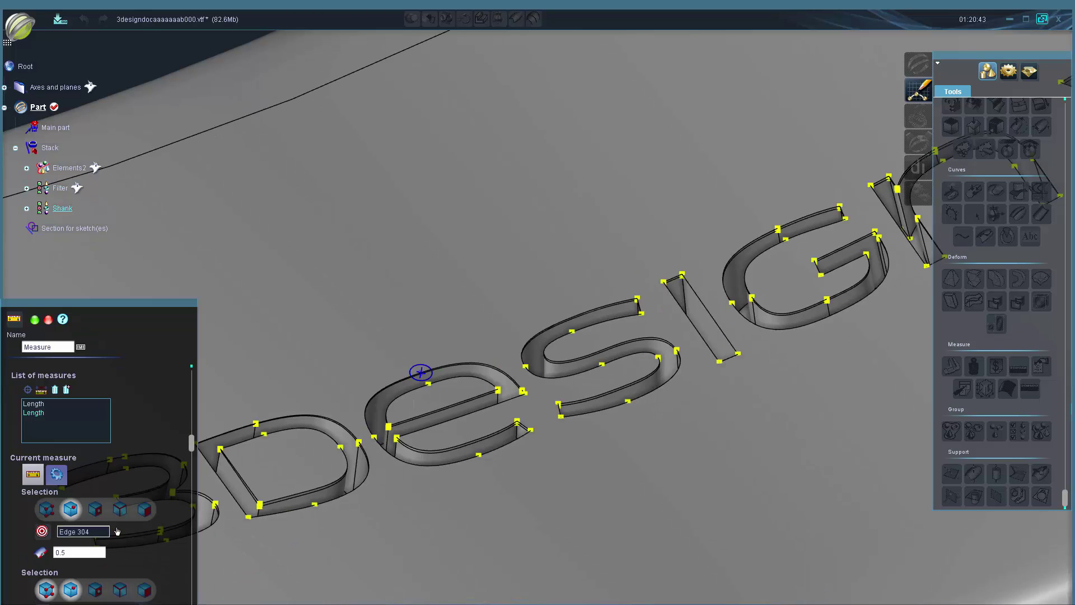
left_click(417, 394)
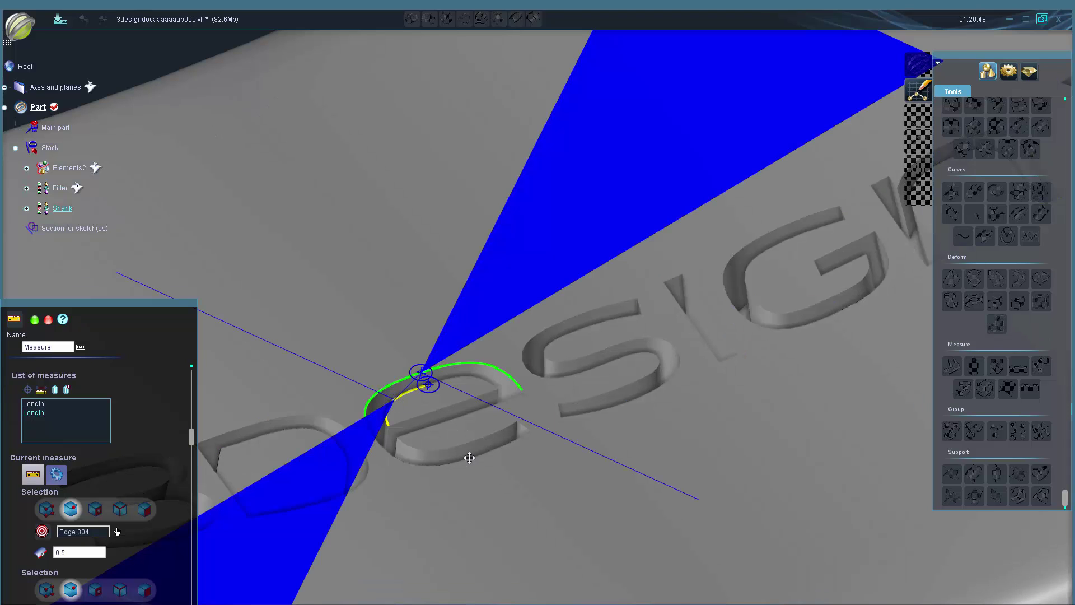
Step: Replace the letter references with the two long edges of the recess inside the band, Edge 250 first and Edge 251 second
scroll(470, 456, "down", 5)
scroll(473, 454, "down", 5)
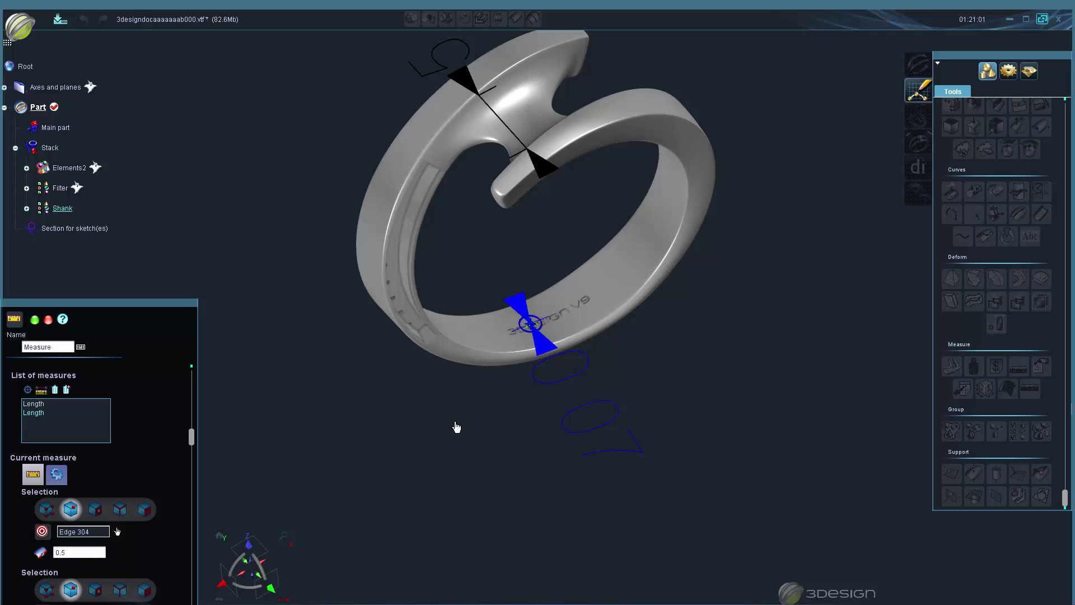
right_click_drag(509, 439, 553, 404)
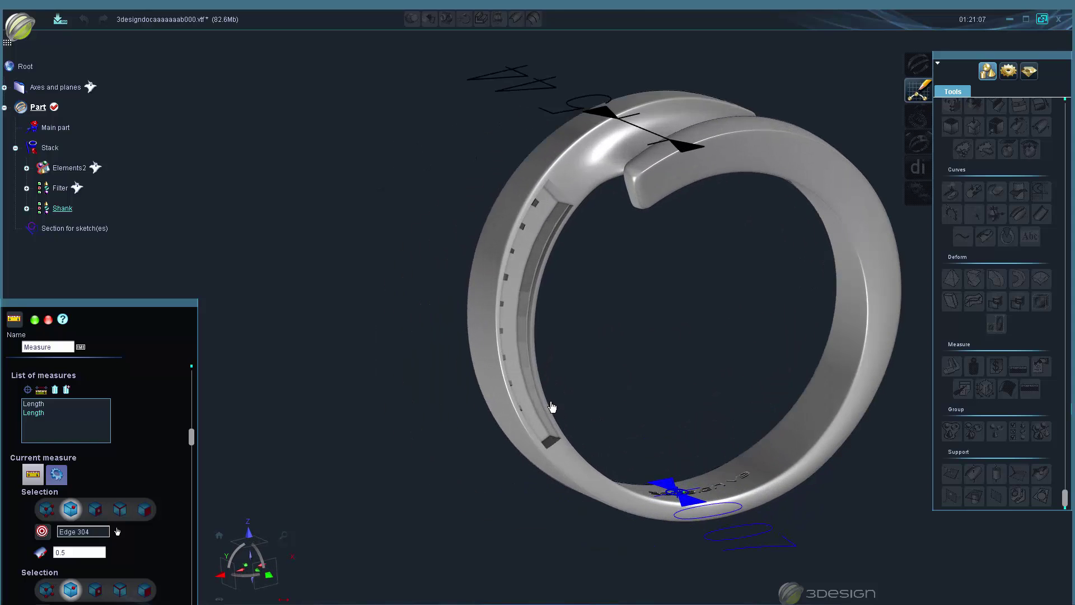
scroll(553, 404, "up", 3)
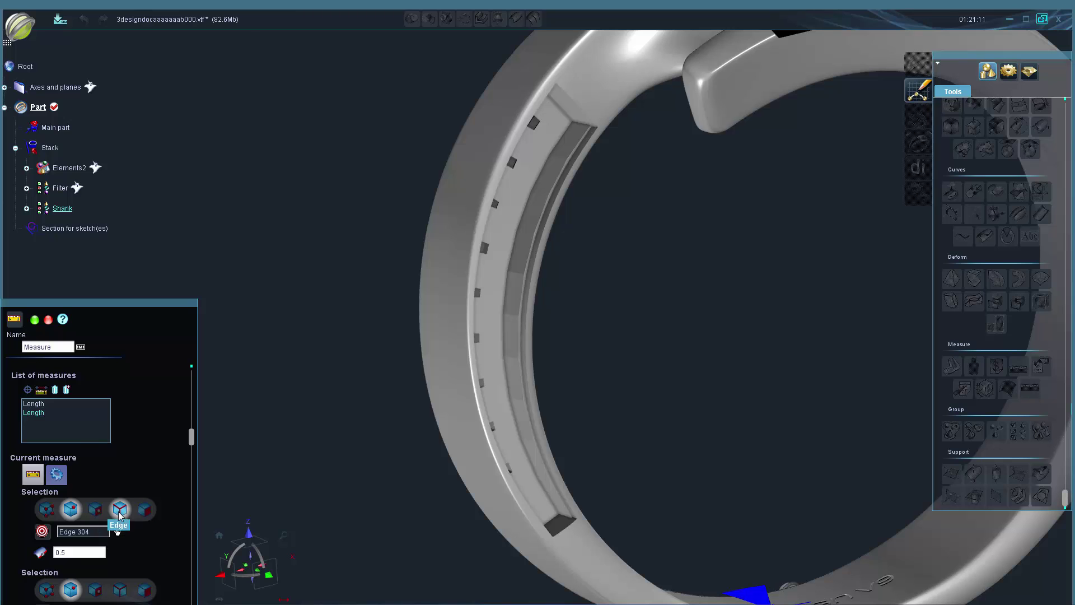
left_click(119, 509)
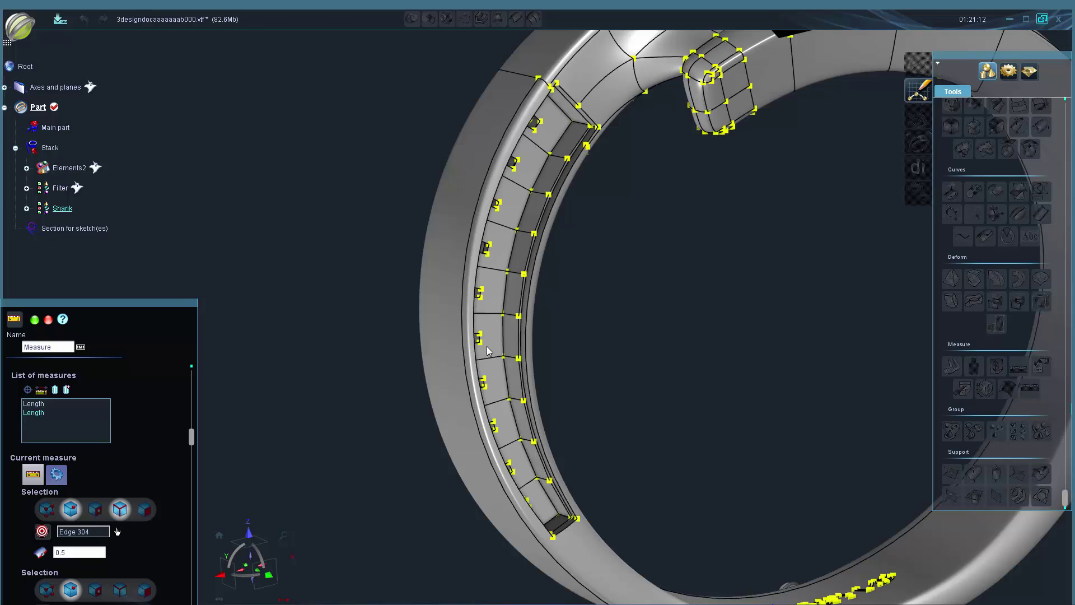
left_click(475, 314)
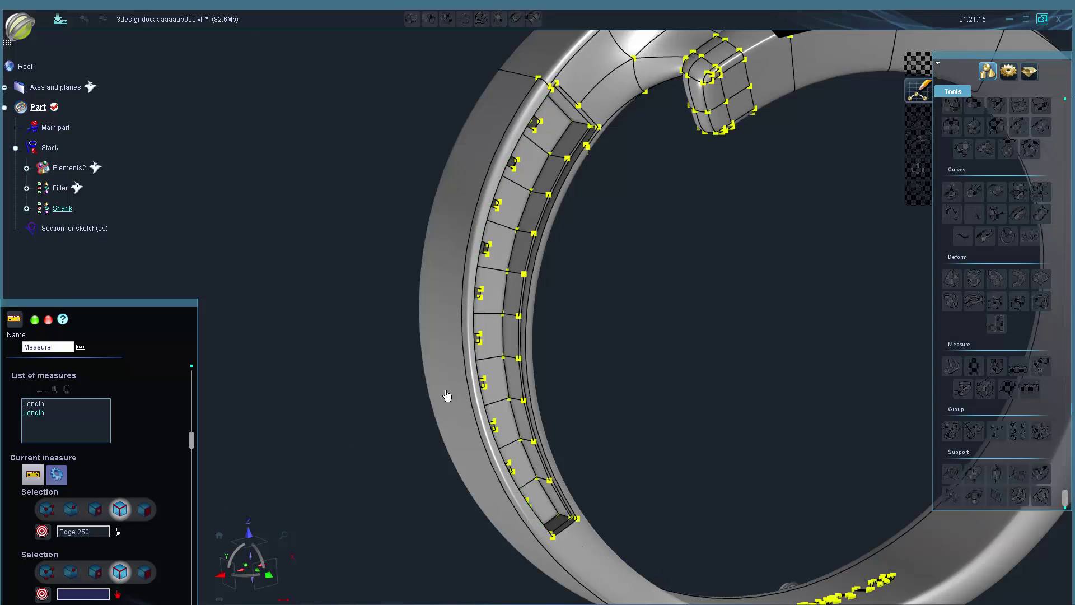
left_click(528, 315)
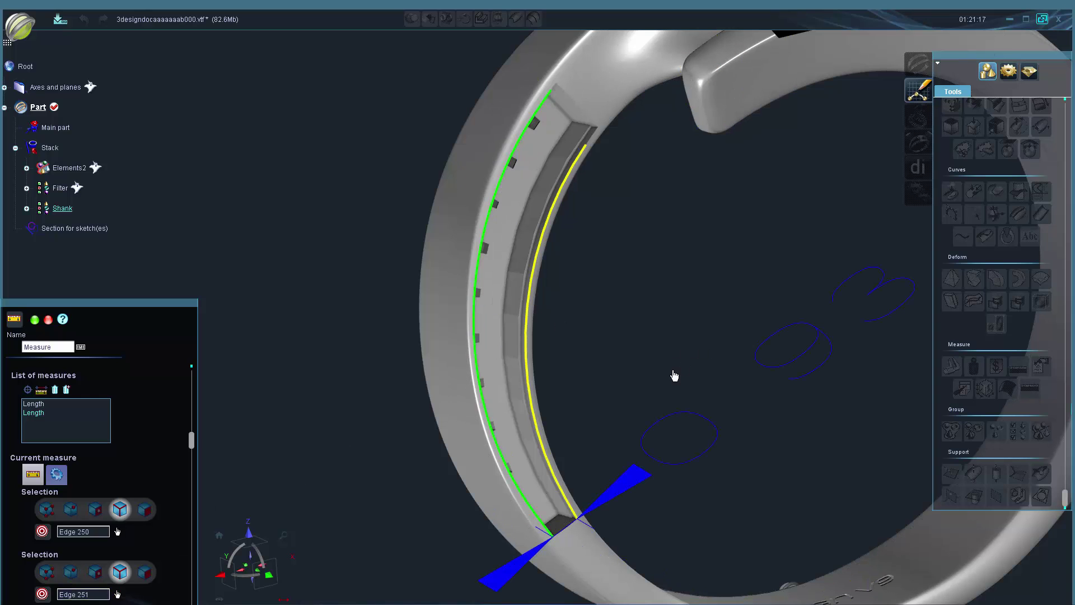
Step: Change the first reference to a point on recess Edge 250 and slide it along the edge to 0.405
scroll(669, 367, "down", 5)
middle_click_drag(665, 360, 663, 433)
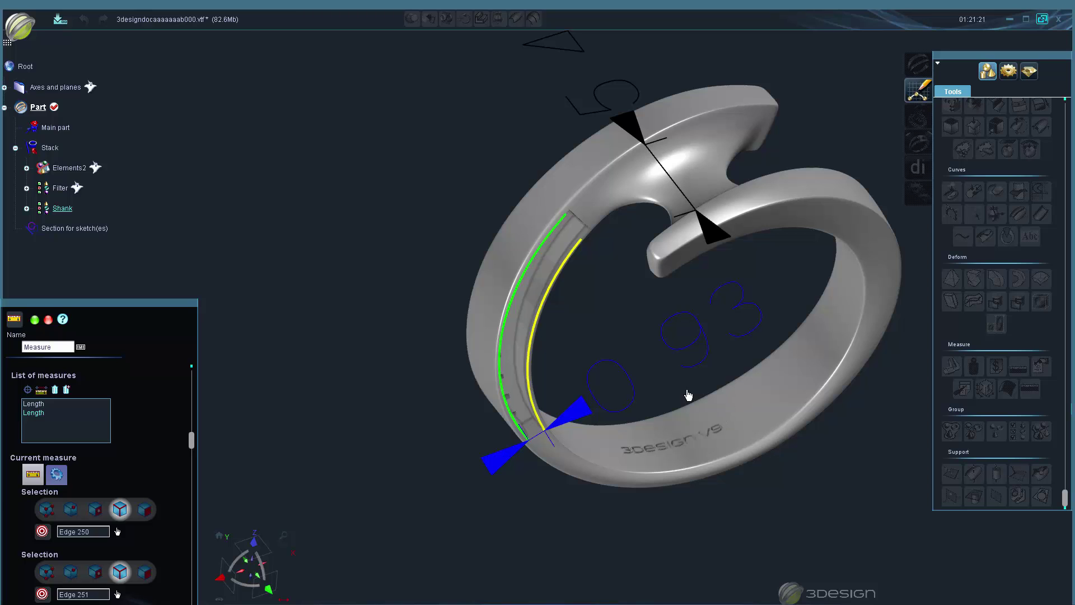
scroll(552, 448, "up", 2)
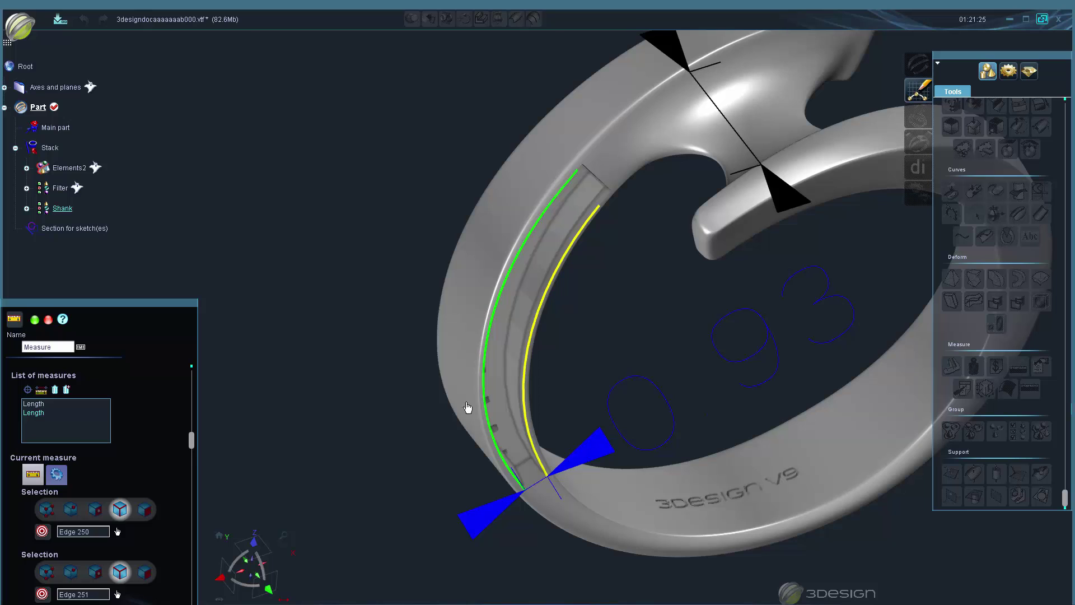
left_click(71, 511)
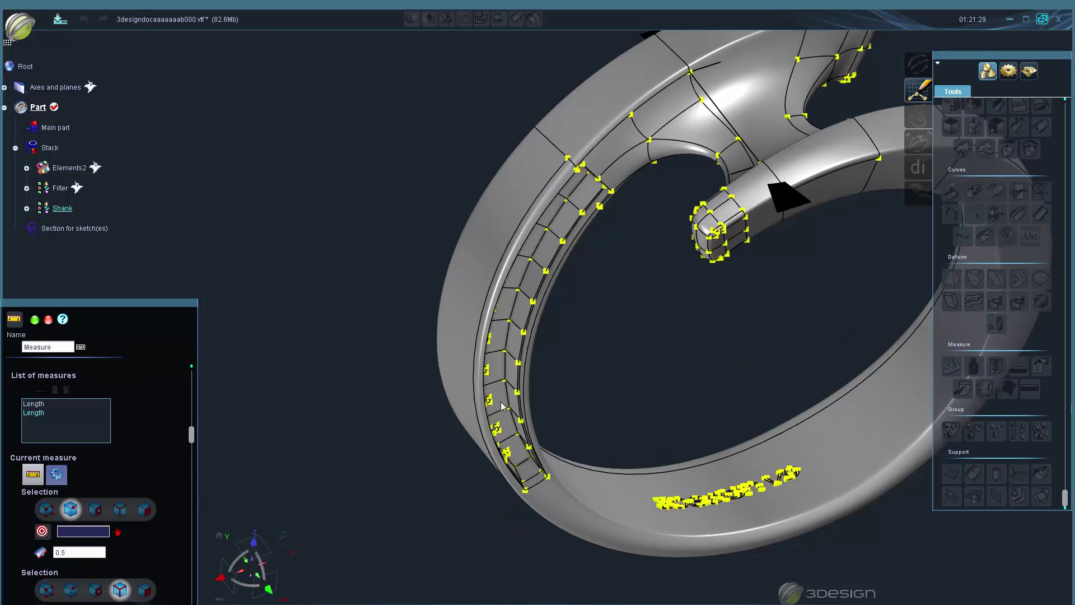
left_click(487, 352)
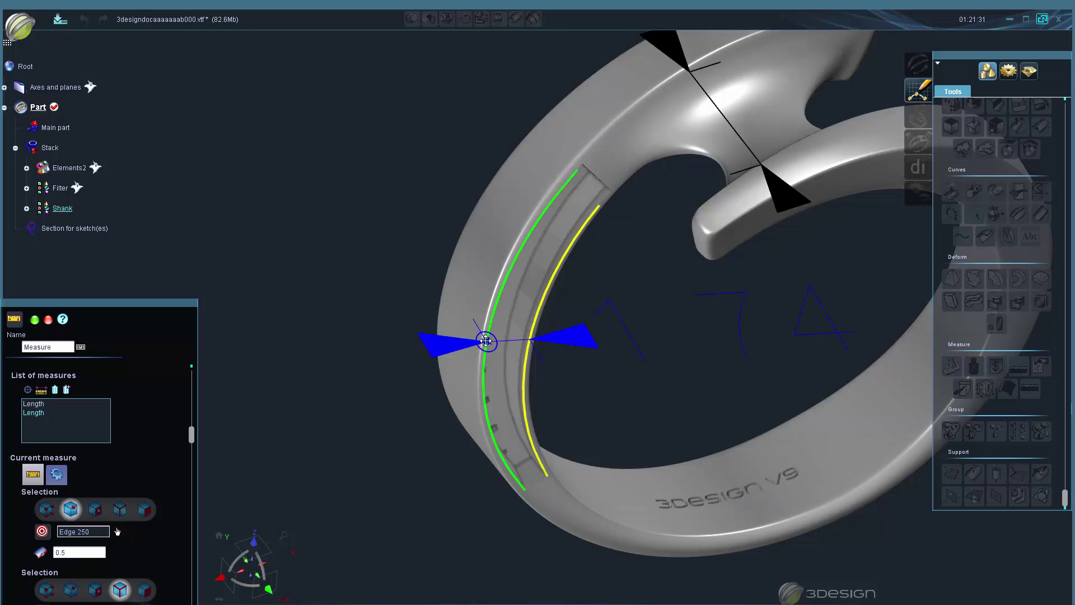
left_click(483, 363)
left_click(480, 374)
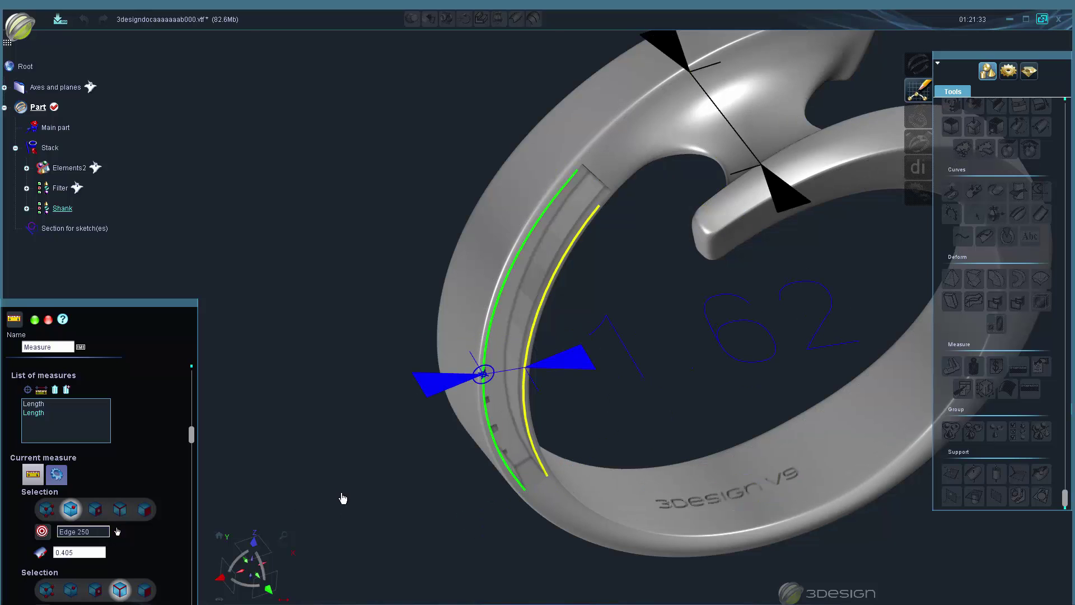
Step: Change the second reference to a point on the opposite recess edge, roughly facing the first point, to measure across the recess
left_click(72, 592)
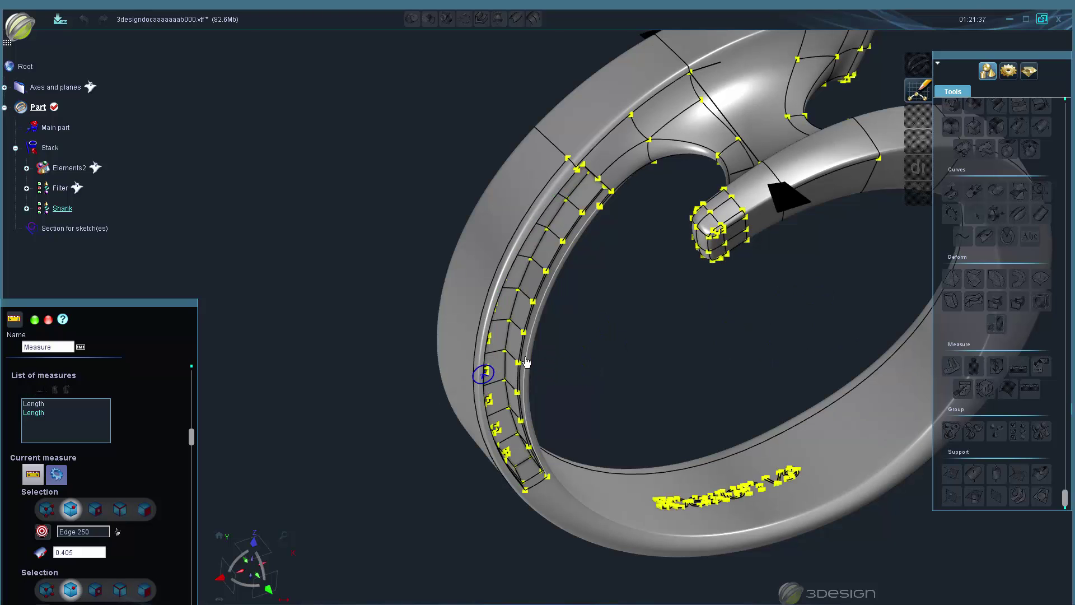
left_click(528, 401)
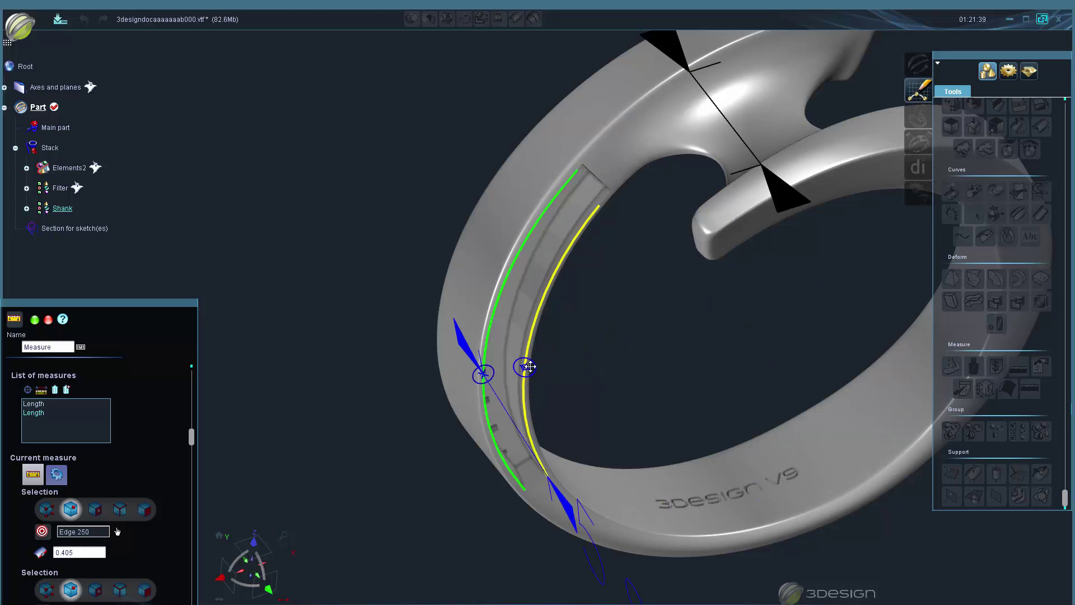
mouse_move(700, 439)
right_mouse_down()
mouse_move(718, 475)
mouse_move(663, 433)
mouse_move(683, 441)
right_mouse_up()
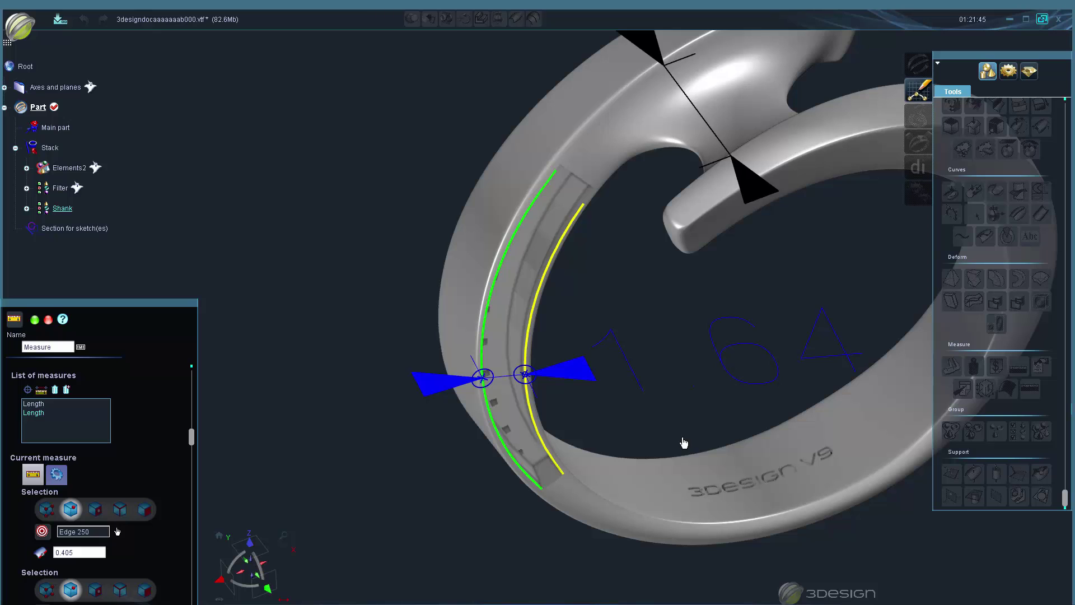
Step: Add a third length measure and show its coordinate, annotation and prefix settings
left_click(41, 392)
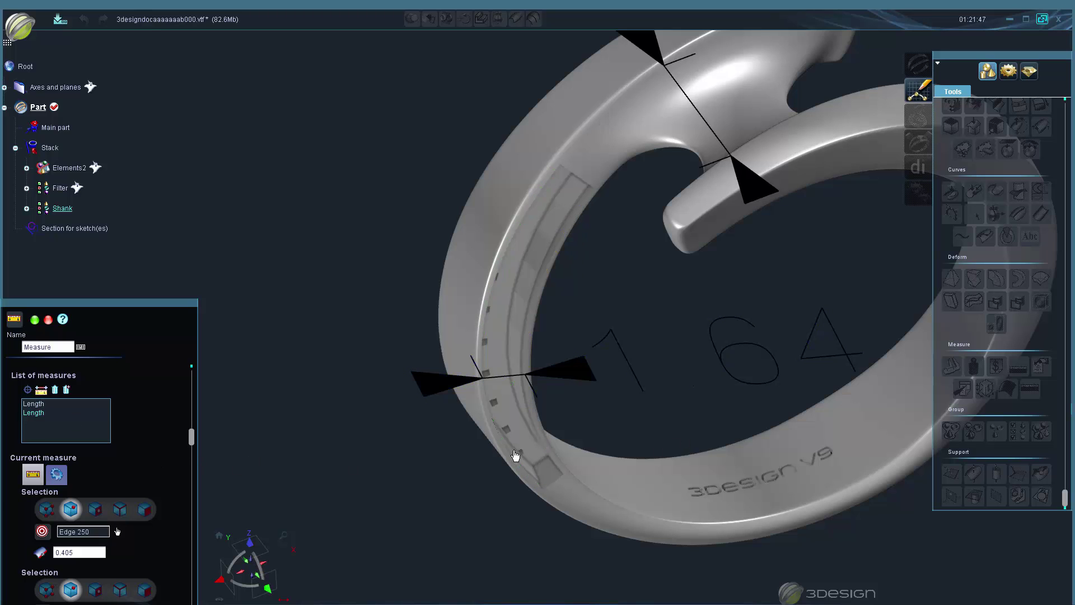
scroll(667, 370, "down", 5)
scroll(705, 361, "up", 2)
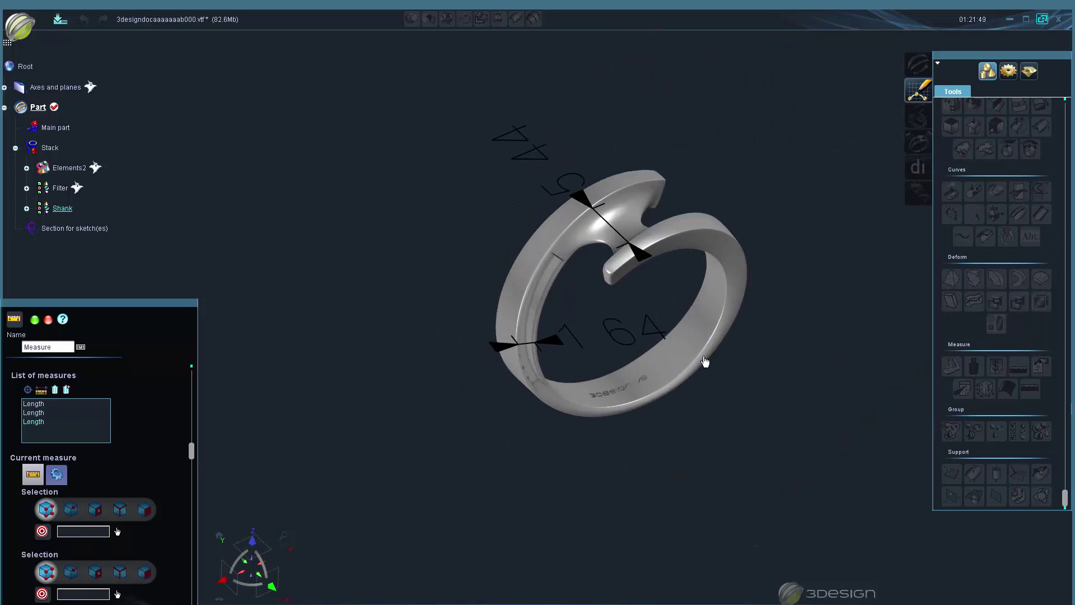
scroll(705, 360, "up", 3)
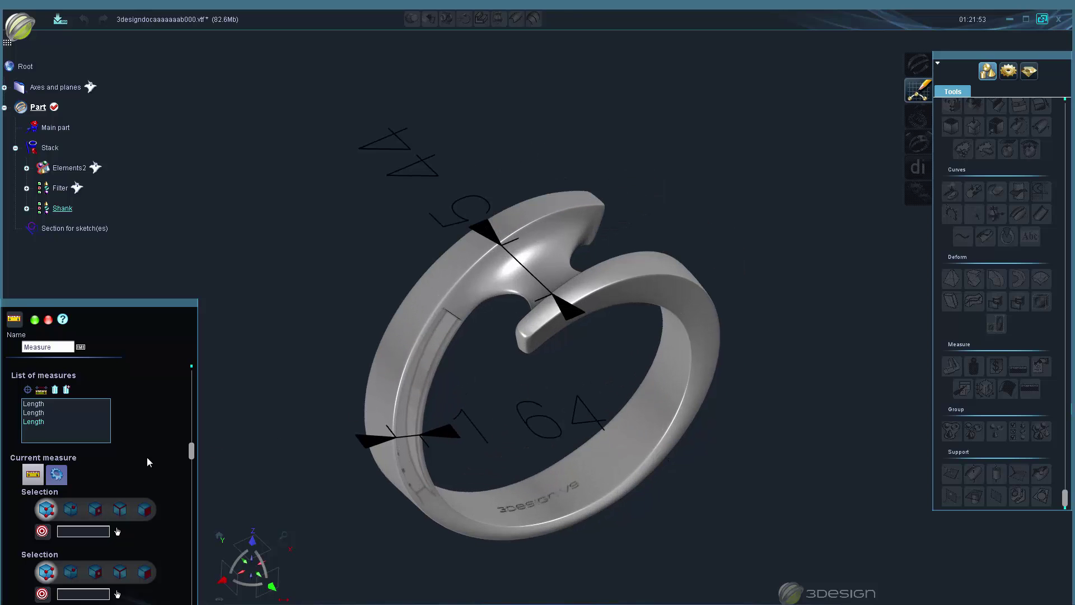
scroll(140, 460, "down", 3)
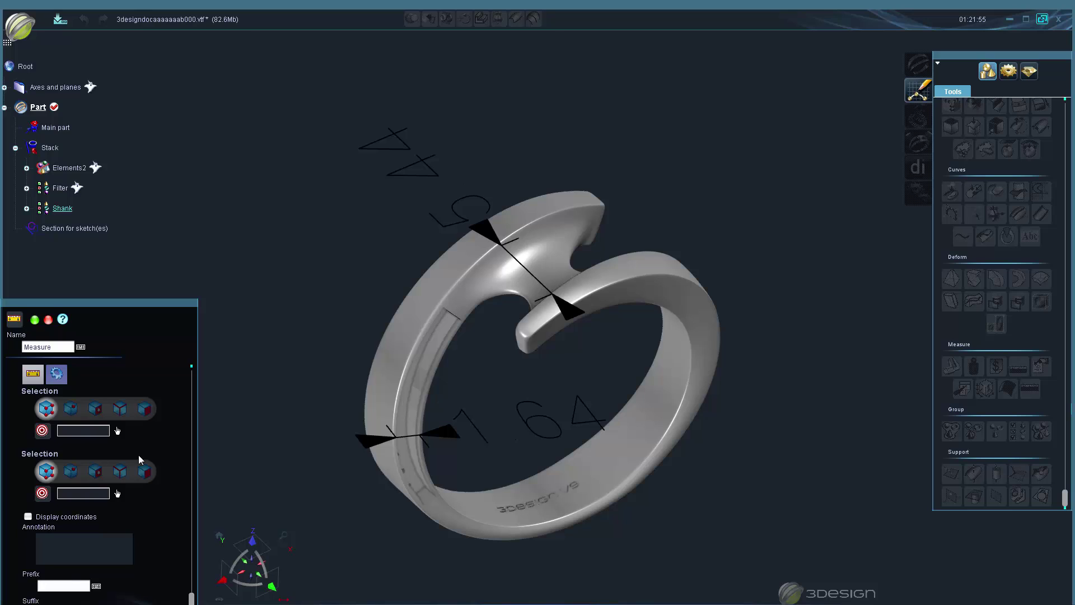